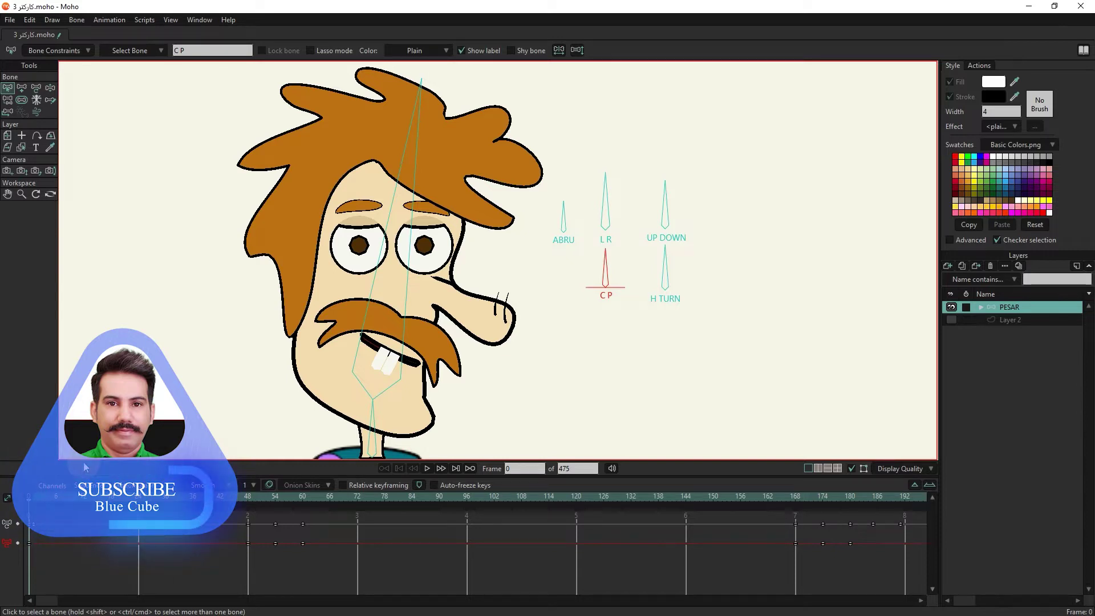
- Test the character's face rig by swinging the UP DOWN, L R, C P and H TURN control bones with Manipulate Bones
{"action": "left_click", "coordinate": [51, 87]}
{"action": "left_click_drag", "start_coordinate": [666, 191], "coordinate": [704, 162]}
{"action": "mouse_move", "coordinate": [622, 187]}
{"action": "left_mouse_down"}
{"action": "mouse_move", "coordinate": [552, 199]}
{"action": "mouse_move", "coordinate": [608, 181]}
{"action": "left_mouse_up"}
{"action": "left_click_drag", "start_coordinate": [675, 200], "coordinate": [667, 235]}
{"action": "left_click_drag", "start_coordinate": [594, 193], "coordinate": [558, 201]}
{"action": "left_click_drag", "start_coordinate": [677, 220], "coordinate": [664, 200]}
{"action": "left_click_drag", "start_coordinate": [588, 215], "coordinate": [602, 194]}
{"action": "left_click_drag", "start_coordinate": [607, 271], "coordinate": [585, 234]}
{"action": "left_click_drag", "start_coordinate": [525, 348], "coordinate": [595, 246]}
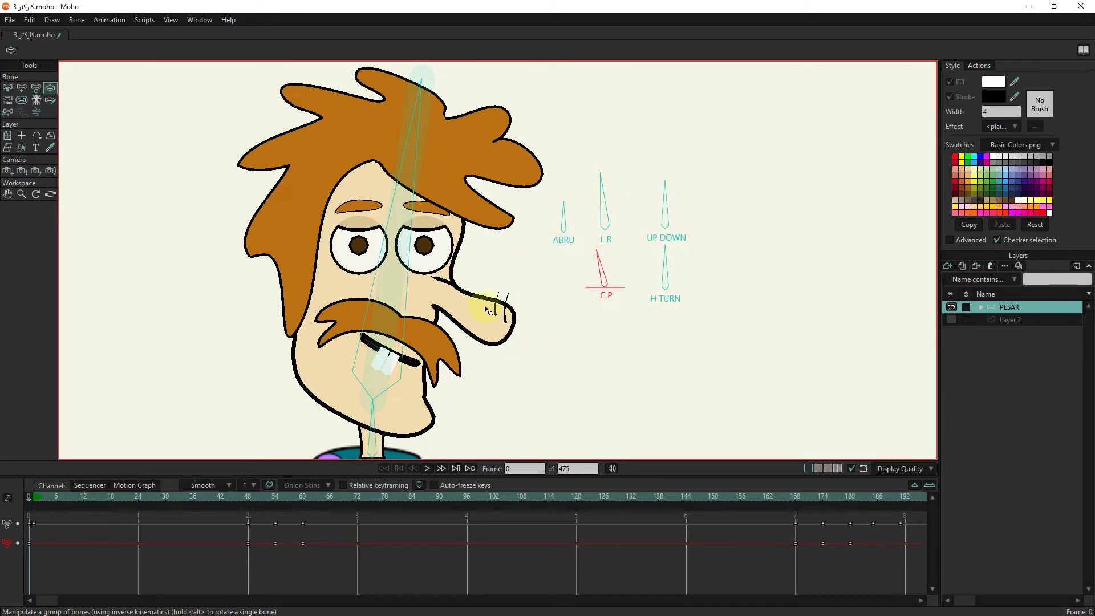
- Create a new document and add a vector layer named "eye L" above Layer 1
{"action": "left_click", "coordinate": [9, 19]}
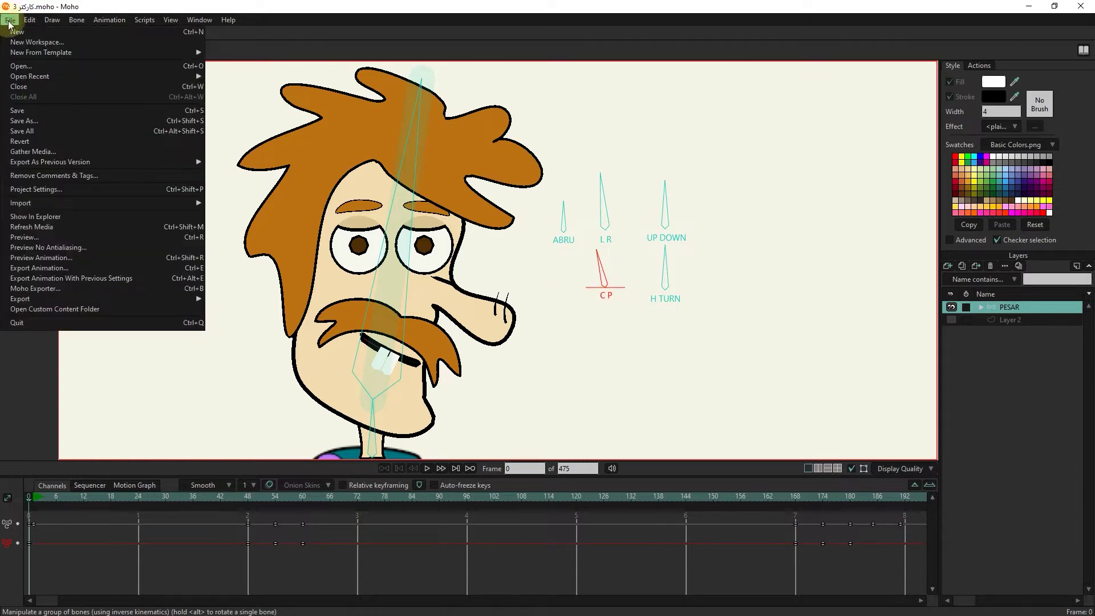
{"action": "left_click", "coordinate": [23, 29]}
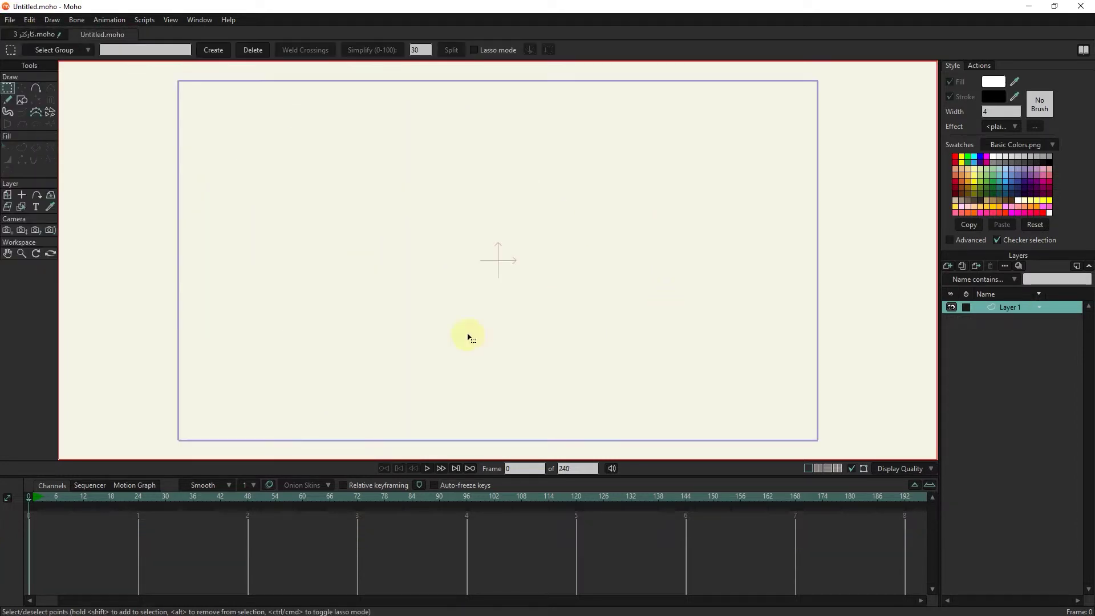
{"action": "left_click", "coordinate": [950, 265]}
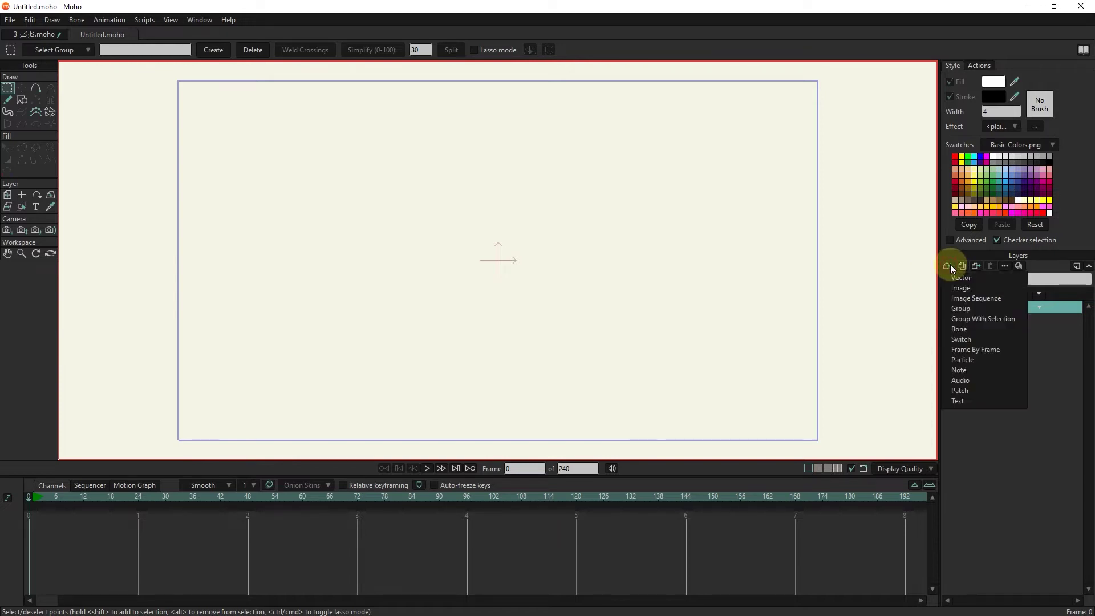
{"action": "left_click", "coordinate": [1002, 329]}
{"action": "type", "text": "eye L"}
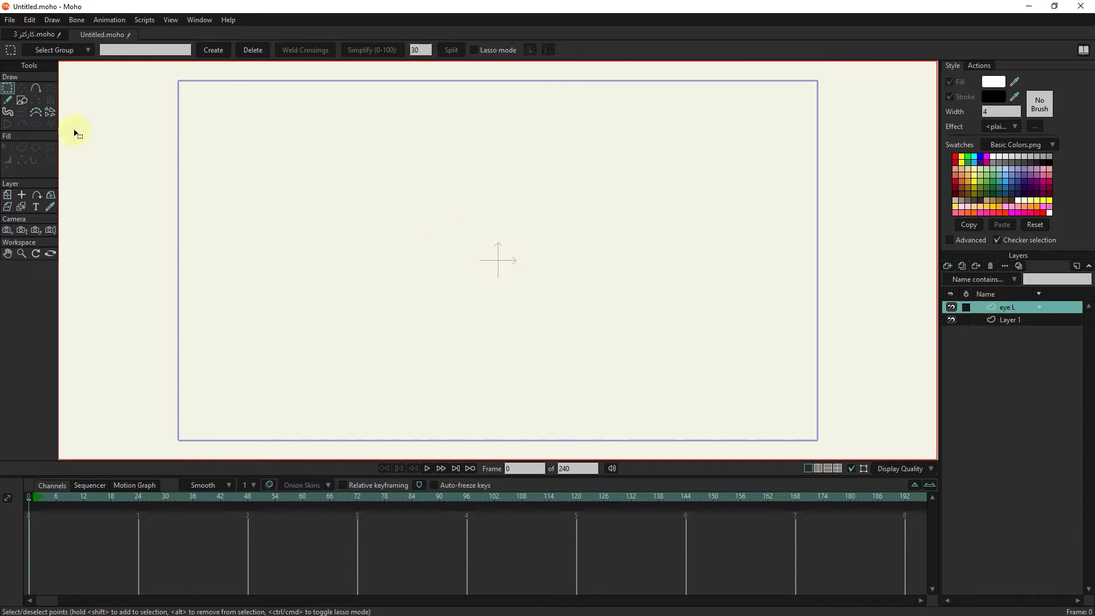
- Draw a circular eyeball centred on the origin and place a much smaller concentric copy inside it as the pupil
{"action": "left_click", "coordinate": [22, 100]}
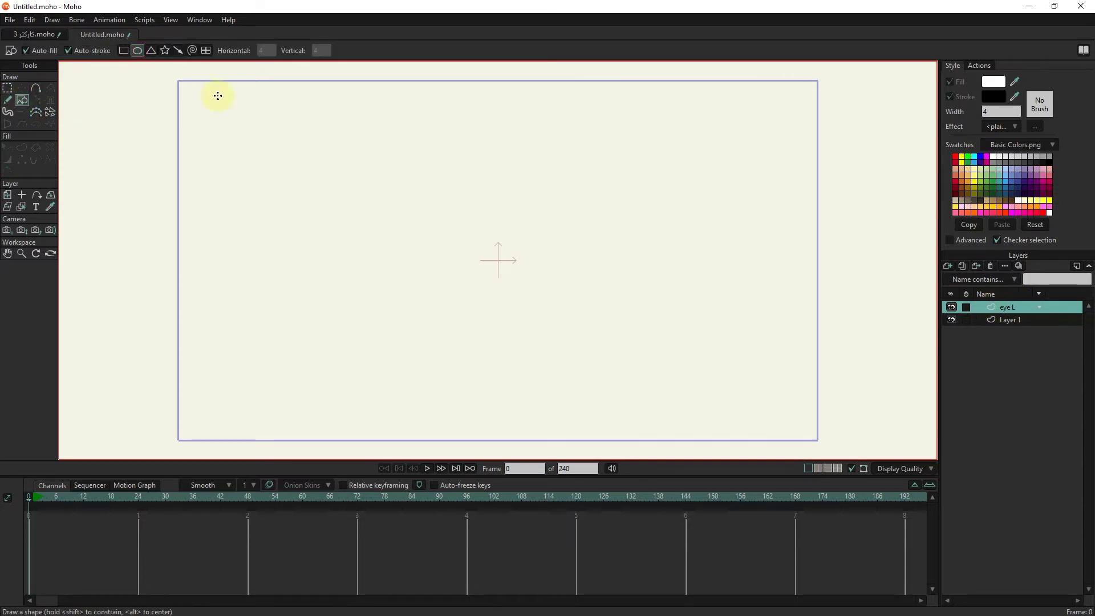
{"action": "left_click_drag", "start_coordinate": [497, 260], "coordinate": [584, 371]}
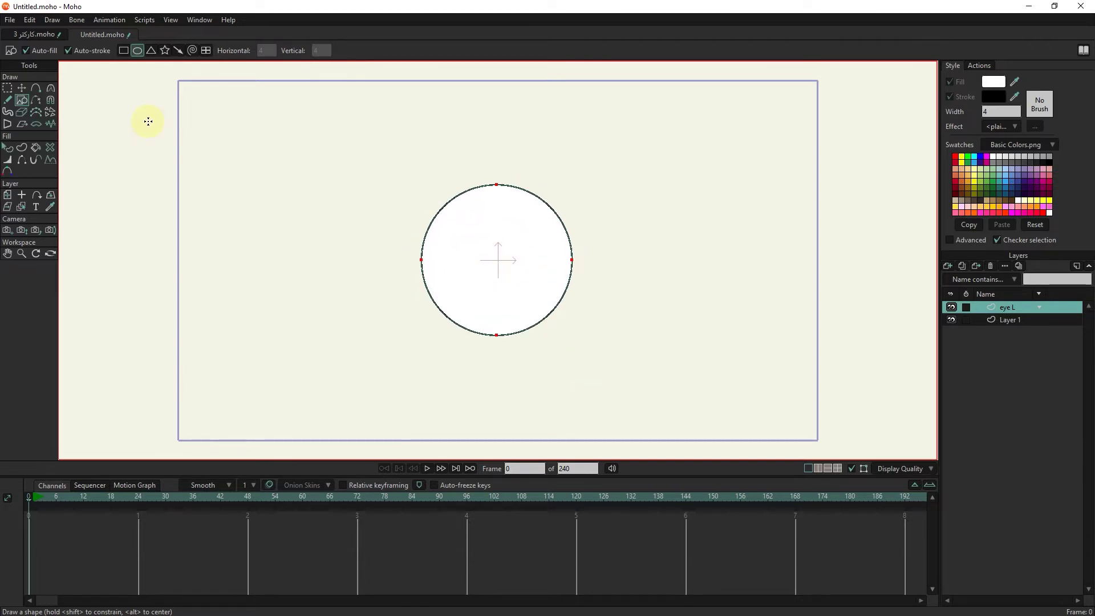
{"action": "left_click", "coordinate": [21, 89]}
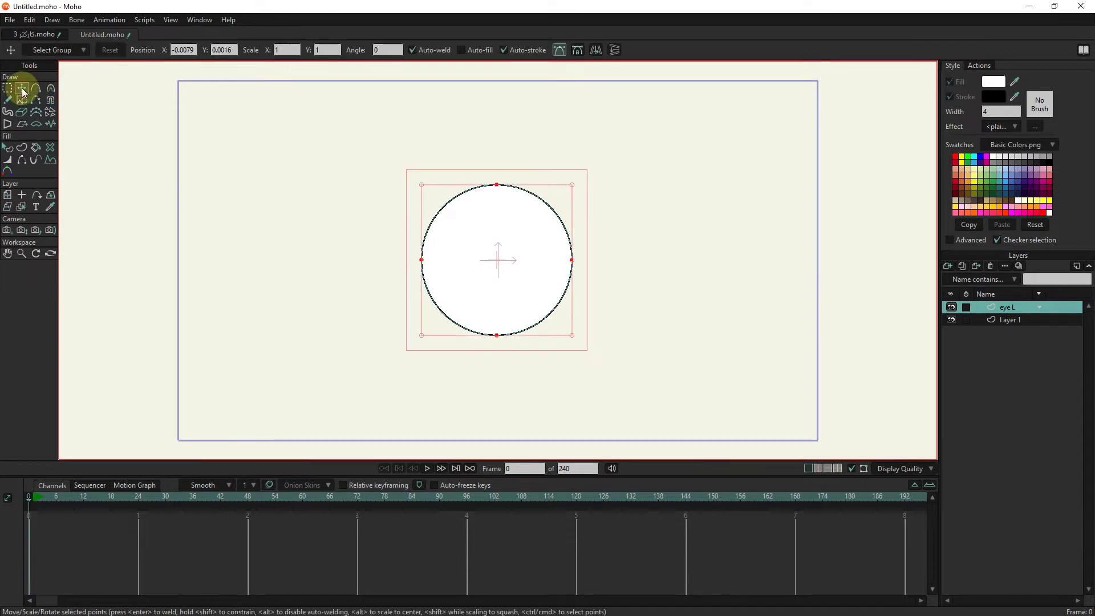
{"action": "left_click", "coordinate": [499, 261]}
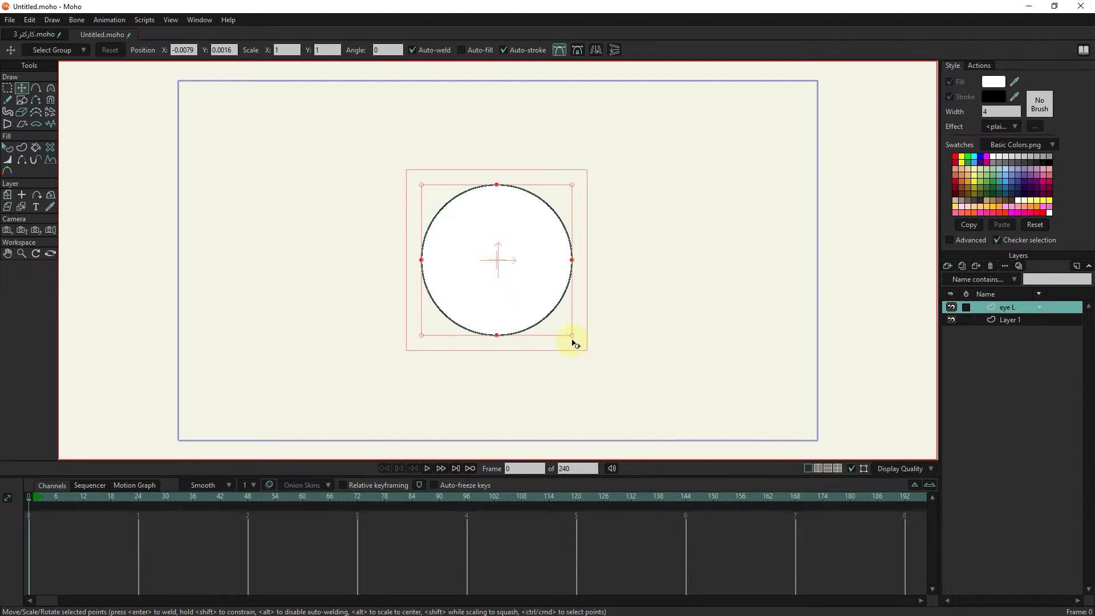
{"action": "left_click_drag", "start_coordinate": [574, 337], "coordinate": [525, 277]}
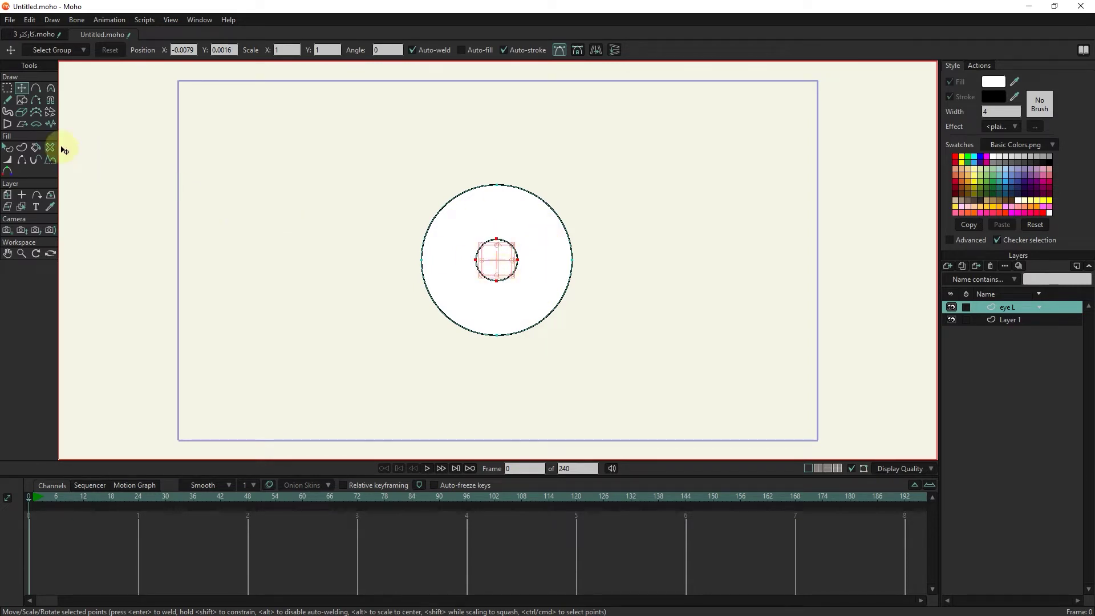
- Turn off the pupil's stroke and set its fill colour to black (000000)
{"action": "left_click", "coordinate": [11, 150]}
{"action": "left_click", "coordinate": [493, 255]}
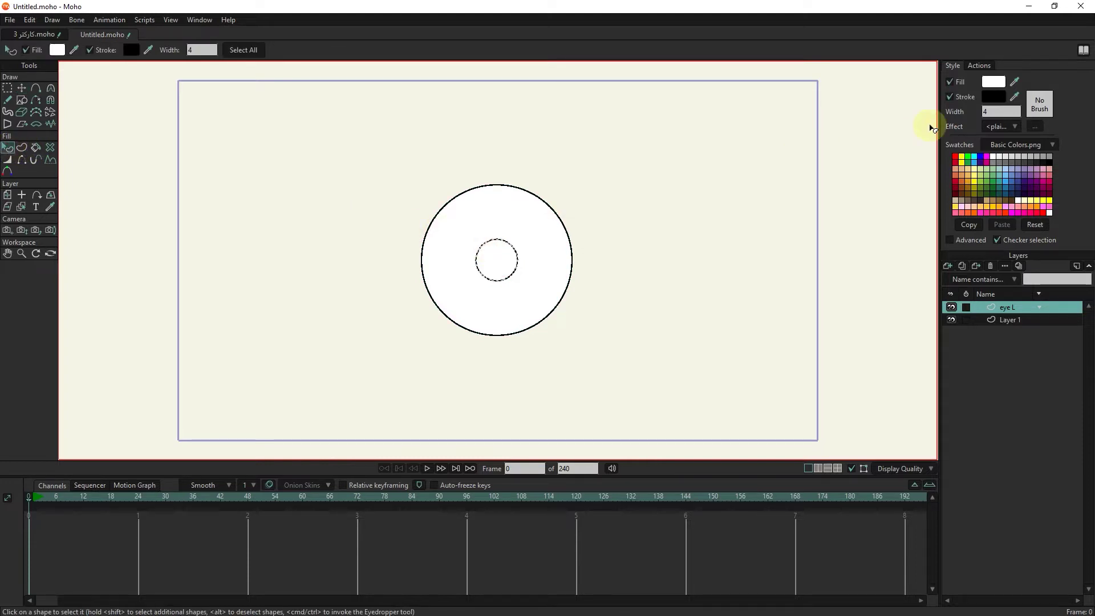
{"action": "left_click", "coordinate": [950, 97]}
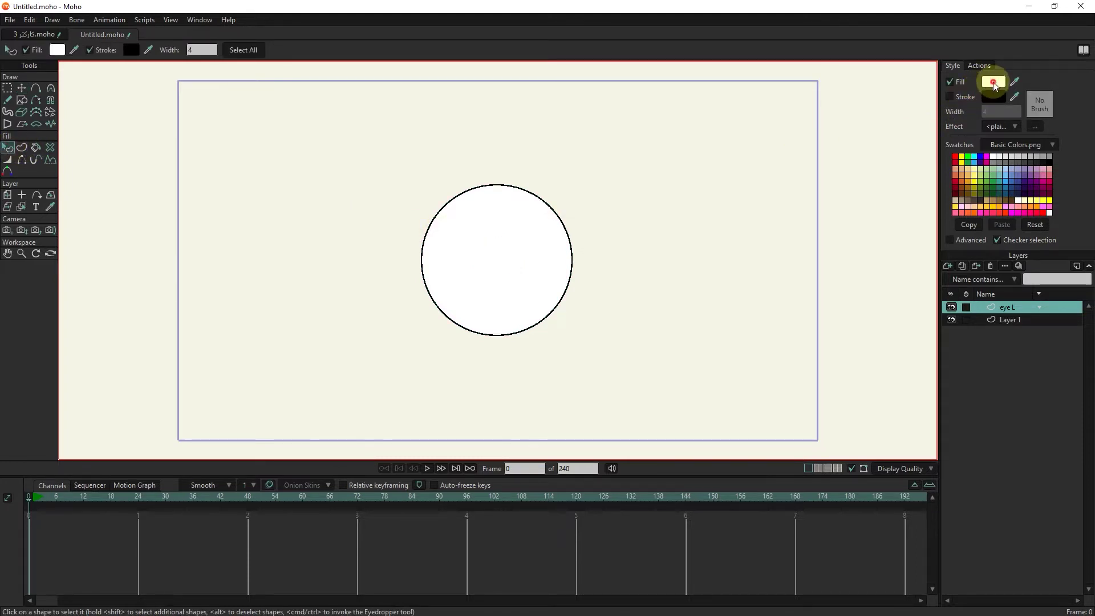
{"action": "left_click", "coordinate": [993, 82]}
{"action": "left_click_drag", "start_coordinate": [764, 262], "coordinate": [737, 394]}
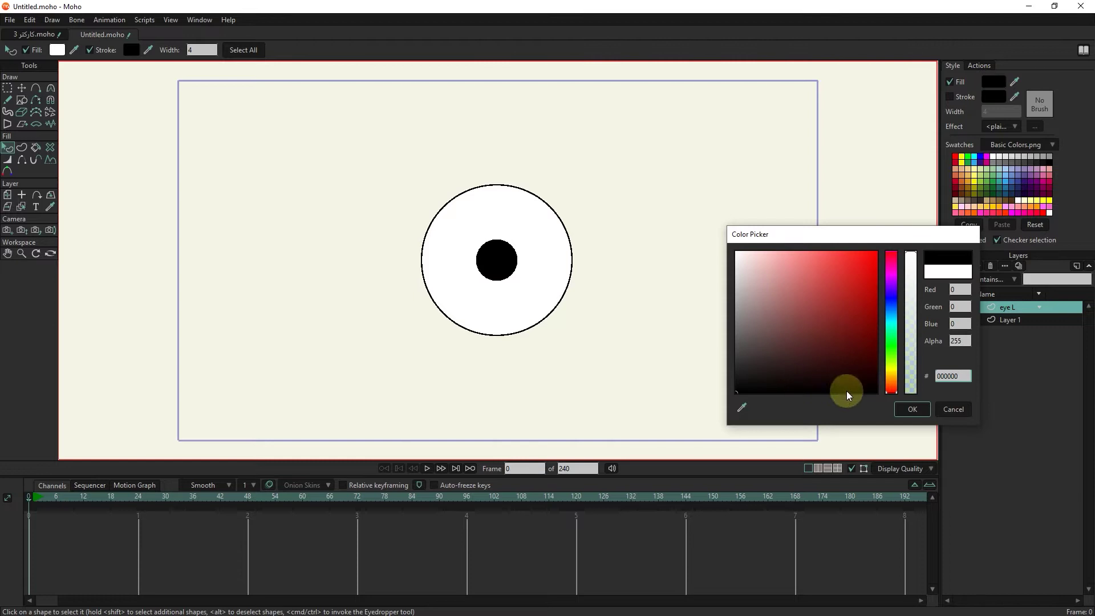
{"action": "left_click", "coordinate": [911, 408]}
{"action": "left_click", "coordinate": [721, 282]}
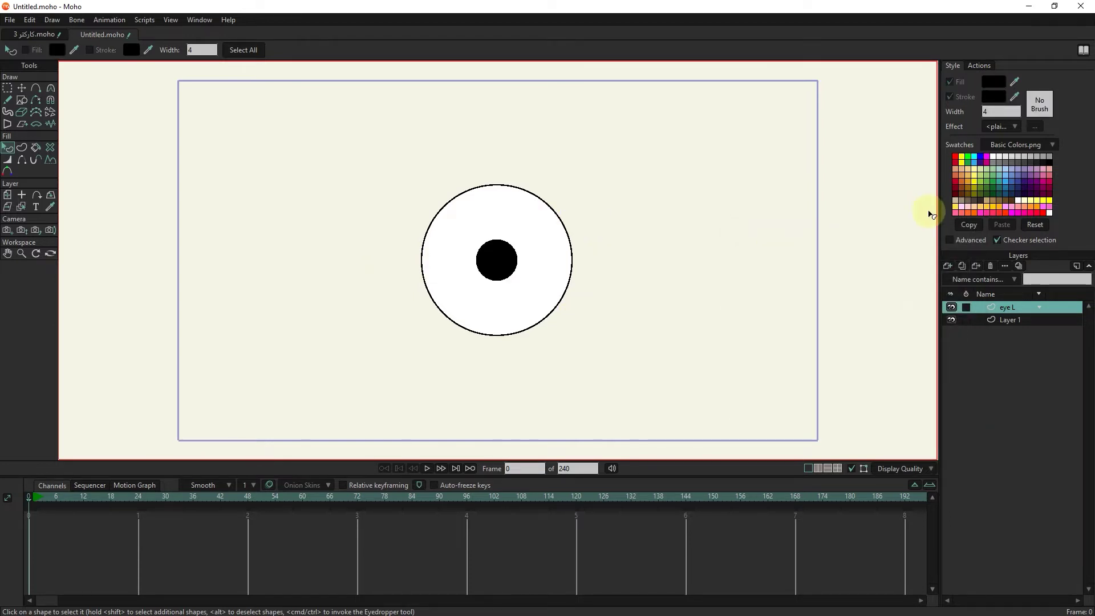
- Add a vector layer named "EYELID" and draw a wide, flat ellipse across the eyeball's upper edge, slightly wider than the eye
{"action": "left_click", "coordinate": [961, 266]}
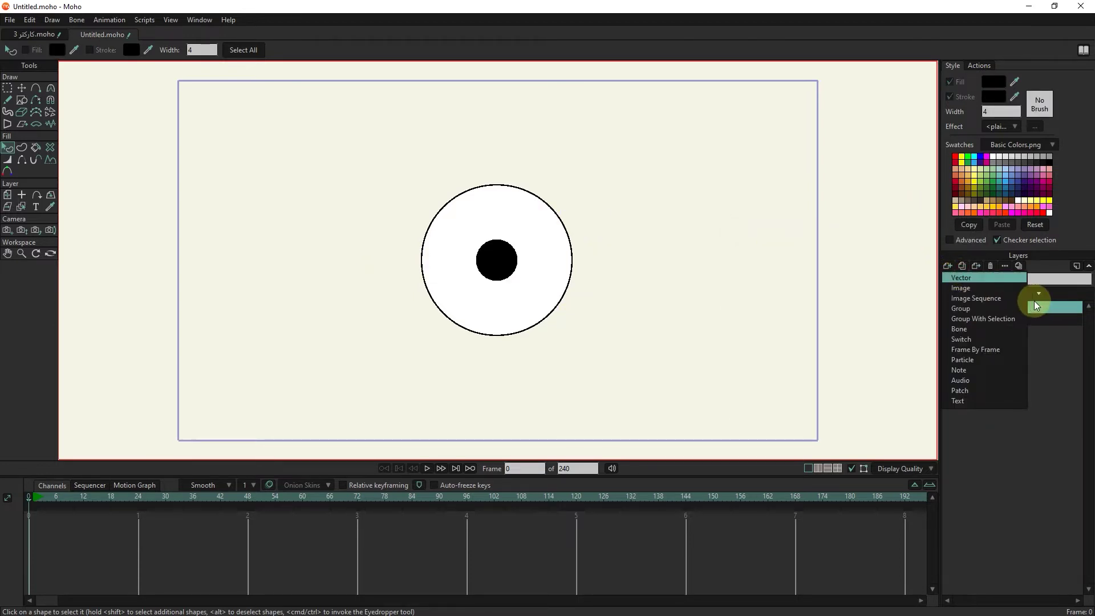
{"action": "left_click", "coordinate": [963, 278]}
{"action": "type", "text": "EYELID"}
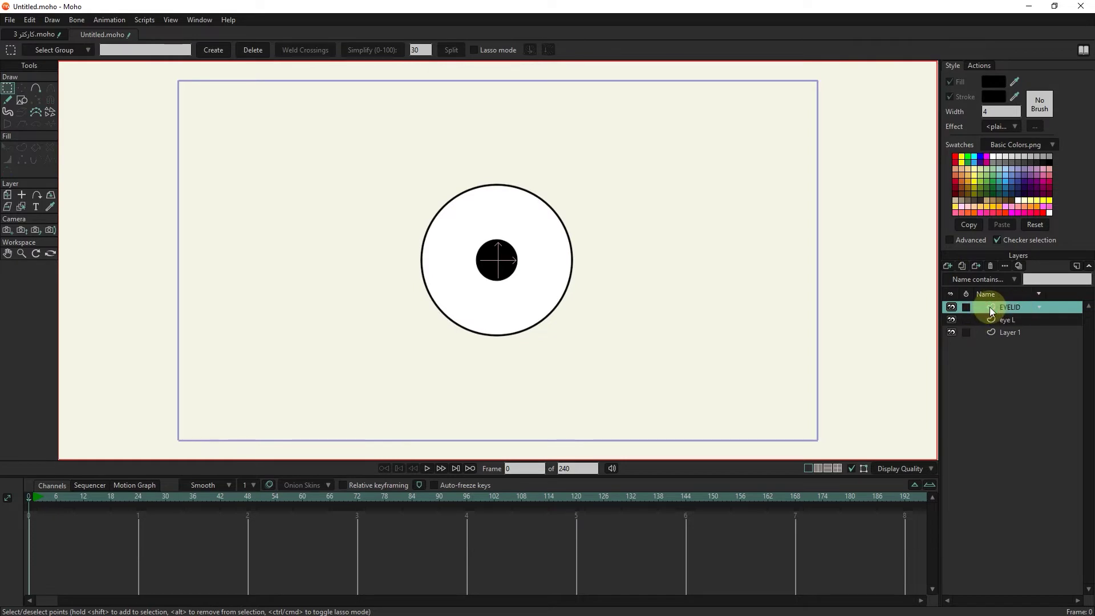
{"action": "left_click", "coordinate": [22, 100]}
{"action": "left_click", "coordinate": [137, 50]}
{"action": "mouse_move", "coordinate": [406, 167]}
{"action": "left_mouse_down"}
{"action": "mouse_move", "coordinate": [528, 210]}
{"action": "mouse_move", "coordinate": [584, 208]}
{"action": "left_mouse_up"}
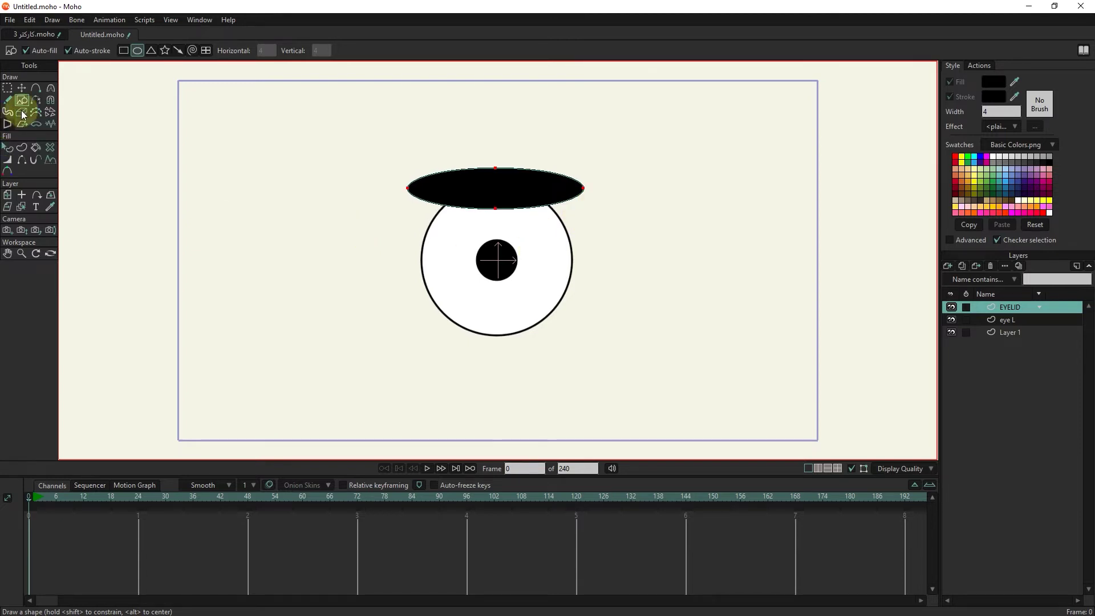
{"action": "left_click", "coordinate": [21, 88]}
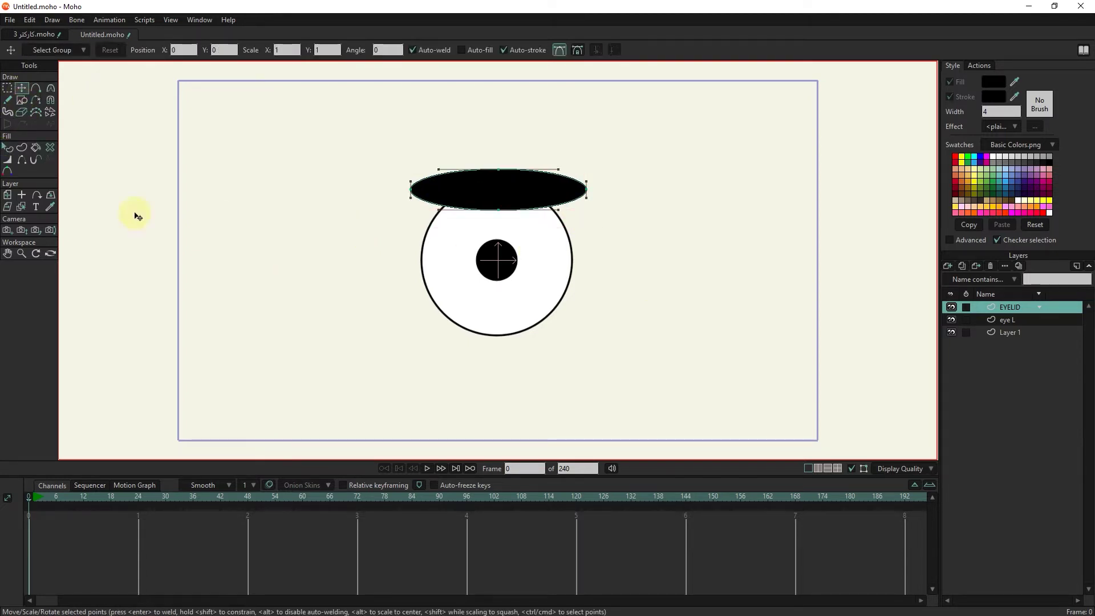
- Fill the eyelid ellipse with the light skin tone from the Face.png swatches
{"action": "left_click", "coordinate": [7, 147]}
{"action": "left_click", "coordinate": [525, 190]}
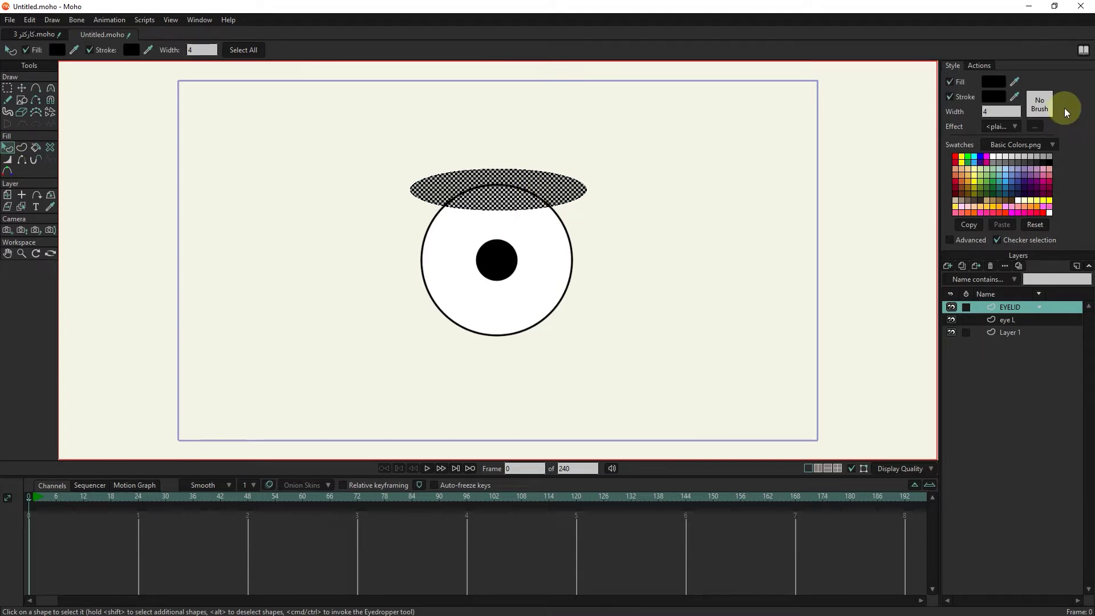
{"action": "left_click", "coordinate": [1017, 145]}
{"action": "left_click", "coordinate": [1033, 212]}
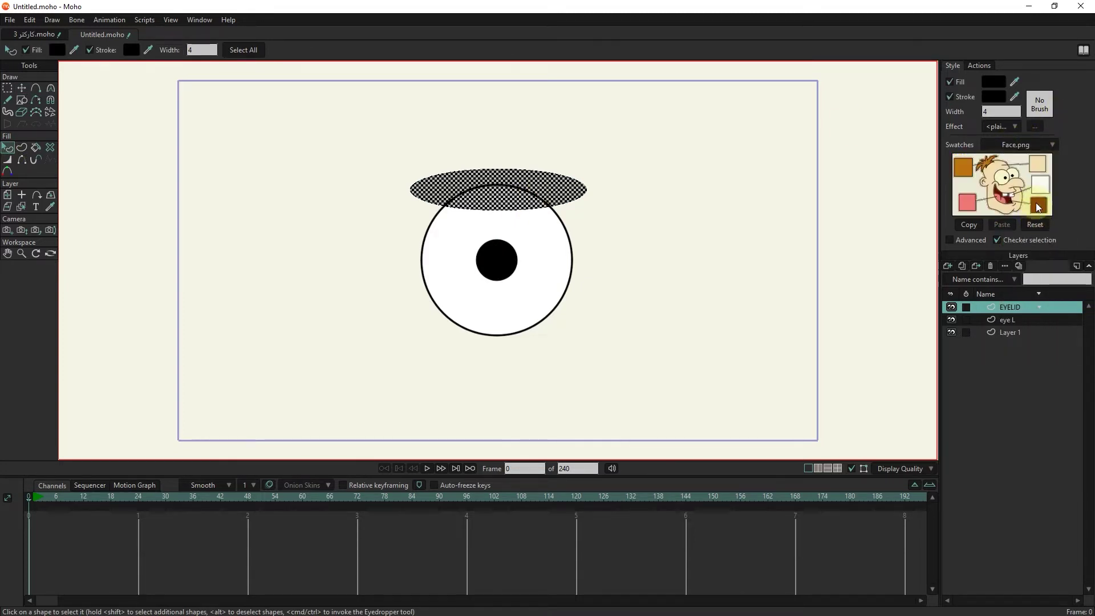
{"action": "left_click", "coordinate": [998, 163]}
{"action": "left_click", "coordinate": [607, 168]}
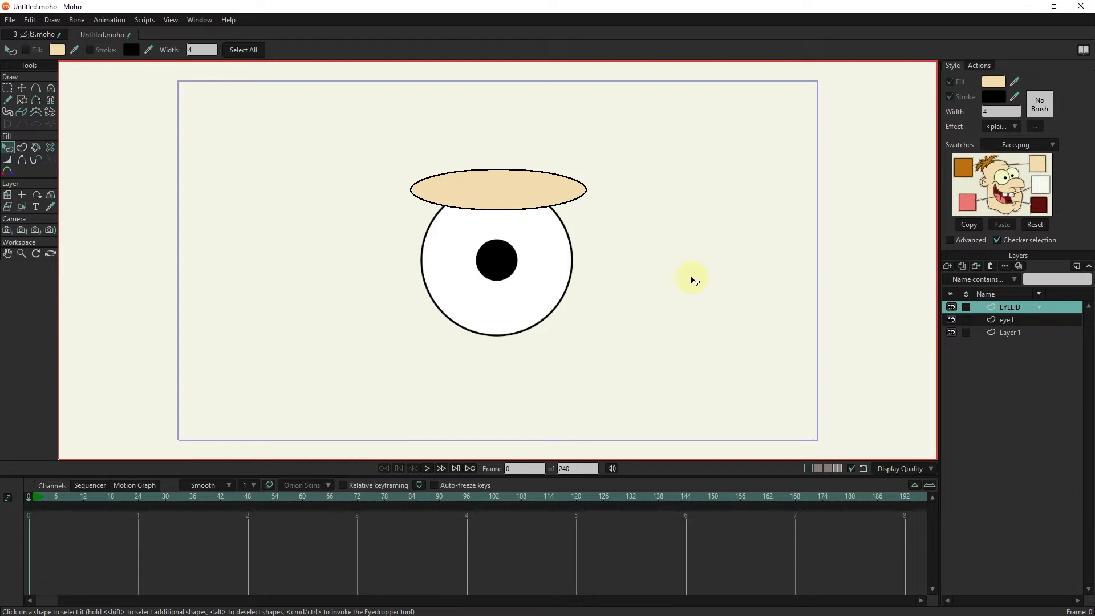
- Group the EYELID and eye L layers into a group layer named "ELE L"
{"action": "left_click", "coordinate": [1012, 319], "text": "ctrl"}
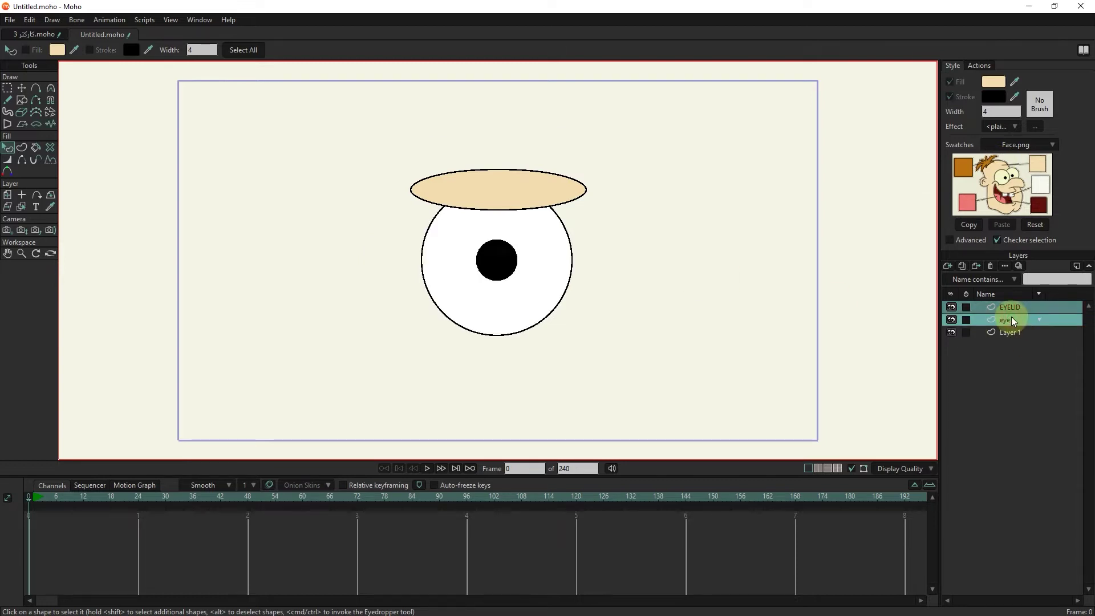
{"action": "left_click", "coordinate": [946, 266]}
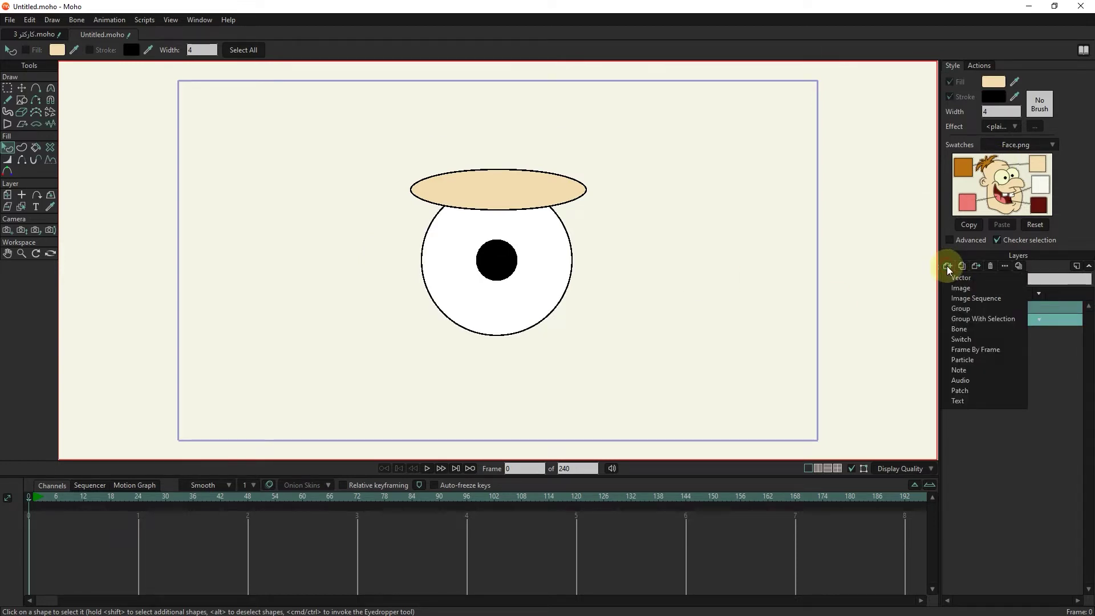
{"action": "left_click", "coordinate": [974, 319]}
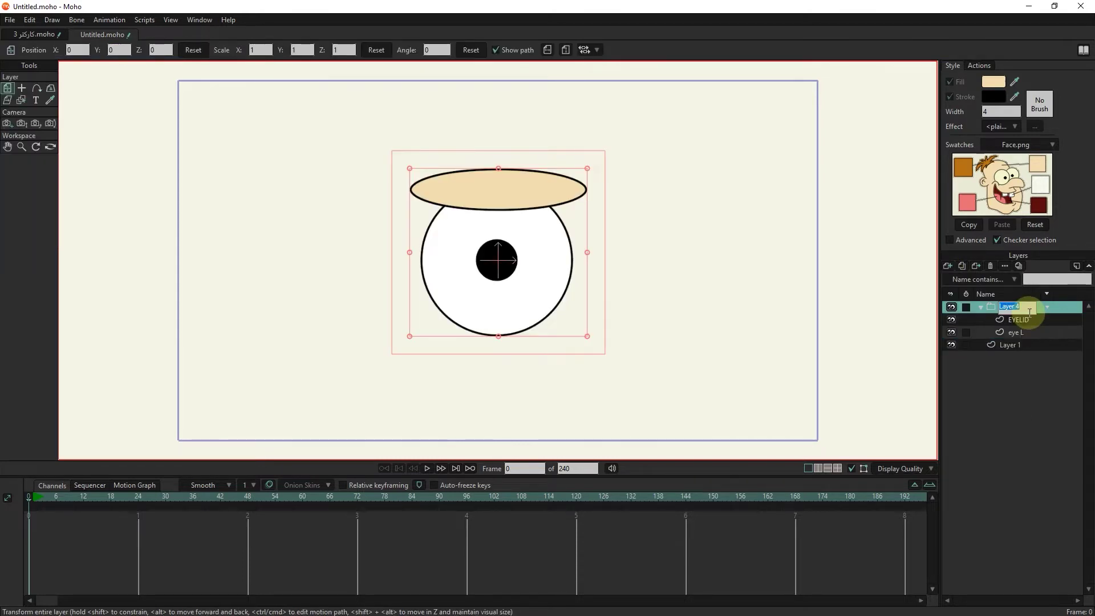
{"action": "type", "text": "ELE L"}
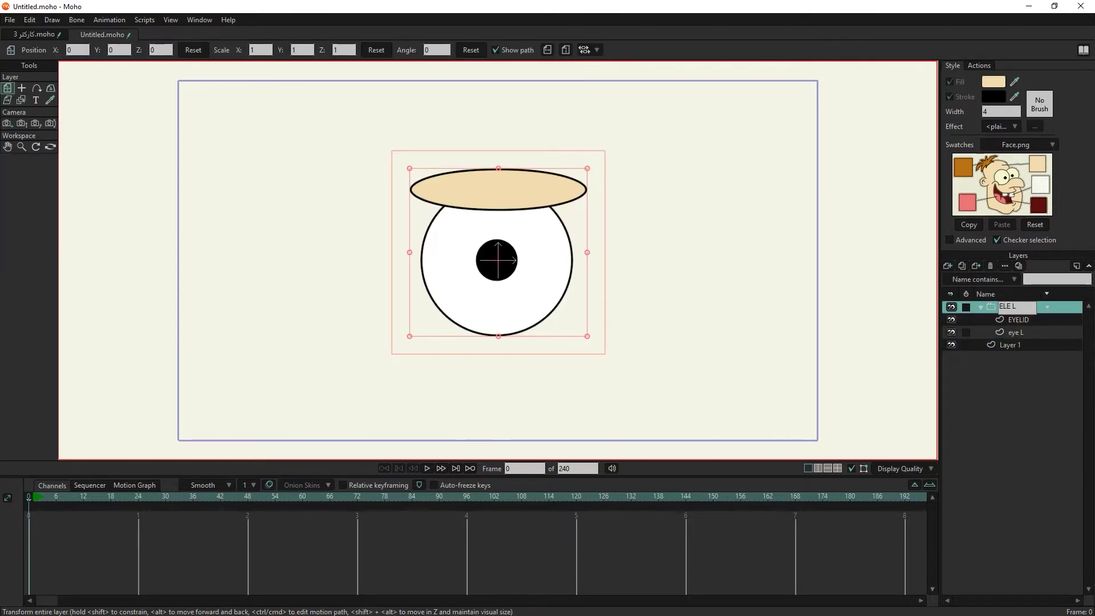
{"action": "key", "text": "Return"}
- Set the group mask of the ELE L layer to Hide all
{"action": "double_click", "coordinate": [994, 308]}
{"action": "left_click", "coordinate": [734, 125]}
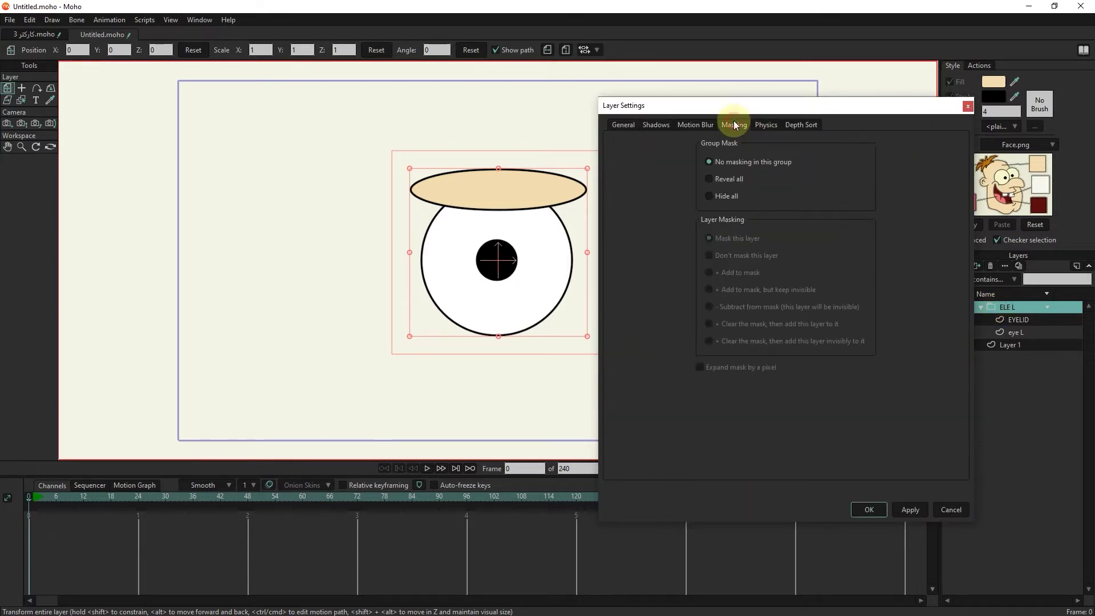
{"action": "left_click", "coordinate": [728, 196]}
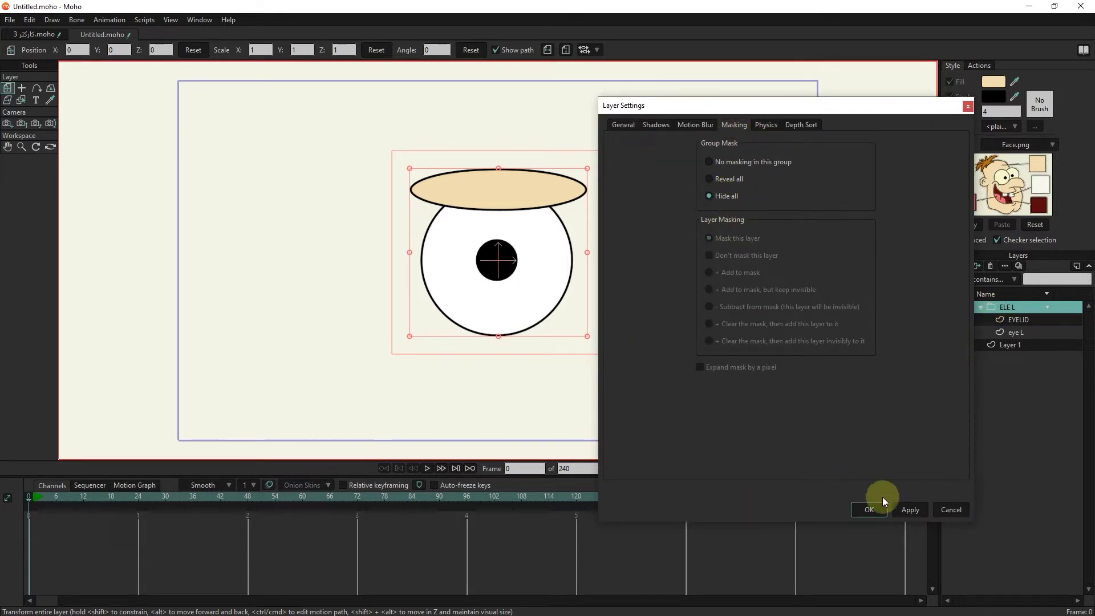
{"action": "left_click", "coordinate": [908, 510]}
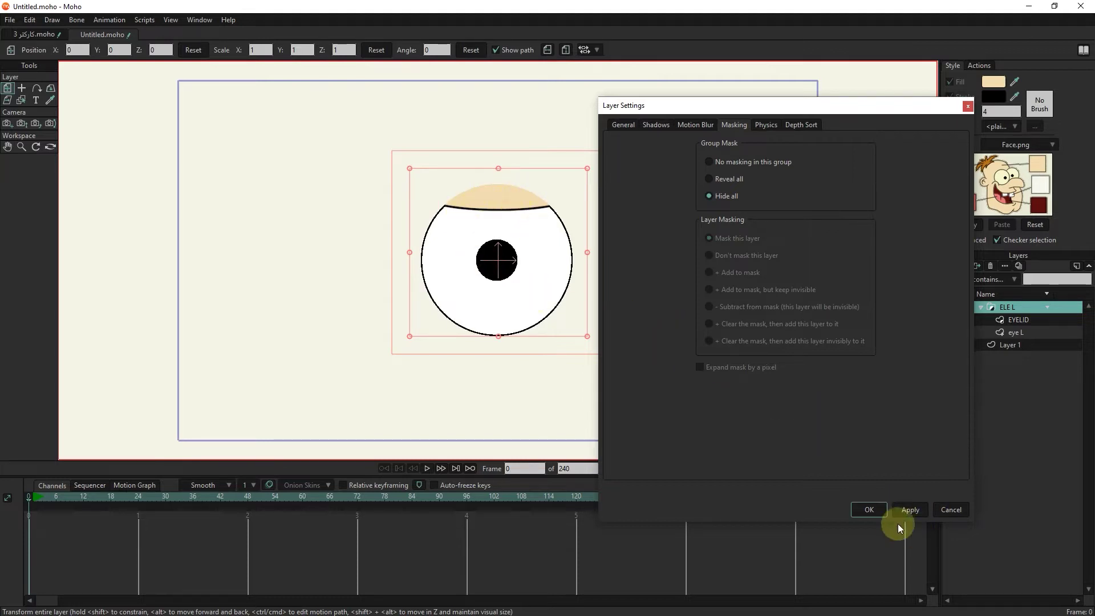
{"action": "left_click", "coordinate": [869, 509]}
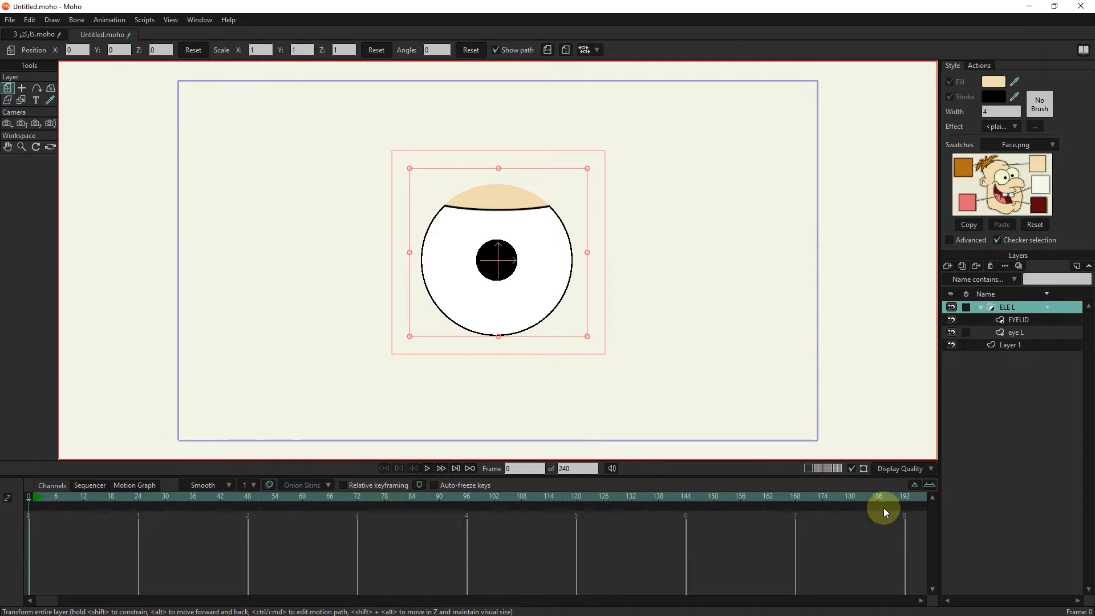
- Check the layer masking options of the EYELID and eye L layers inside the group
{"action": "double_click", "coordinate": [1015, 319]}
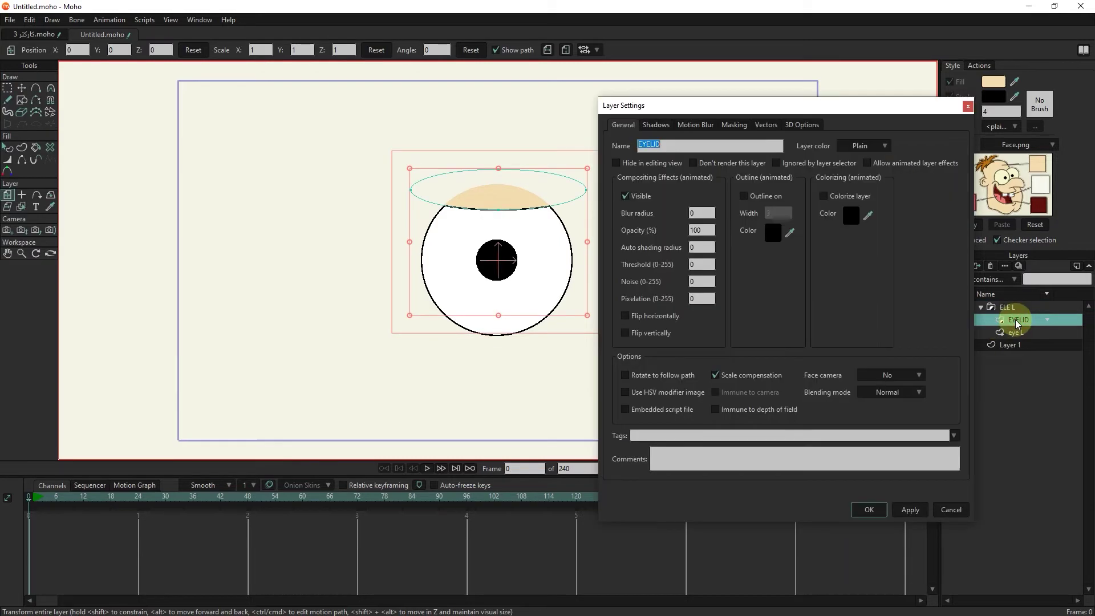
{"action": "left_click", "coordinate": [734, 124]}
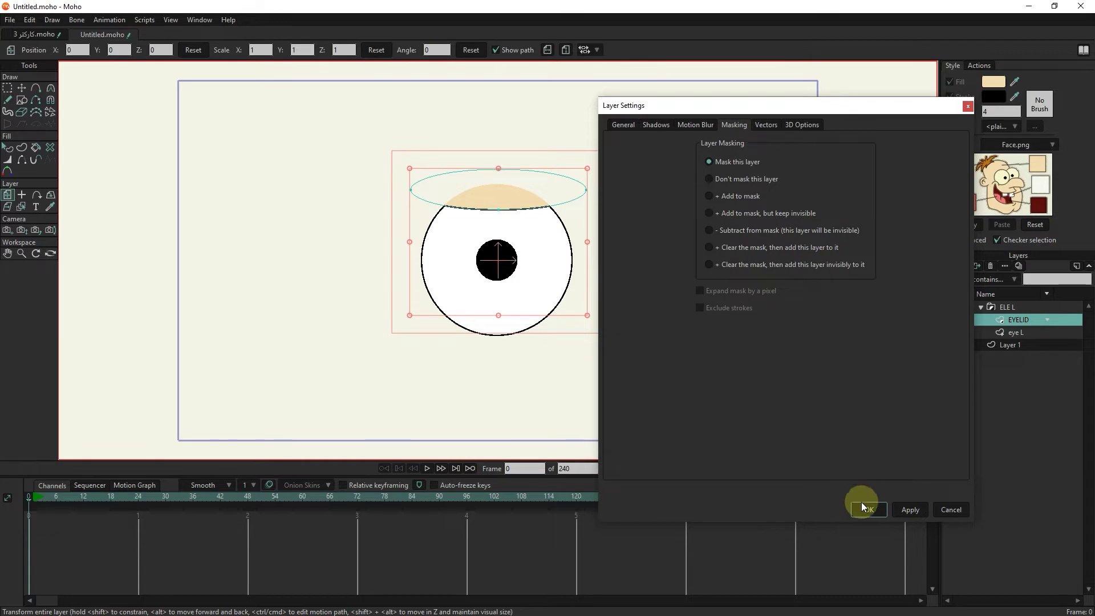
{"action": "left_click", "coordinate": [884, 508]}
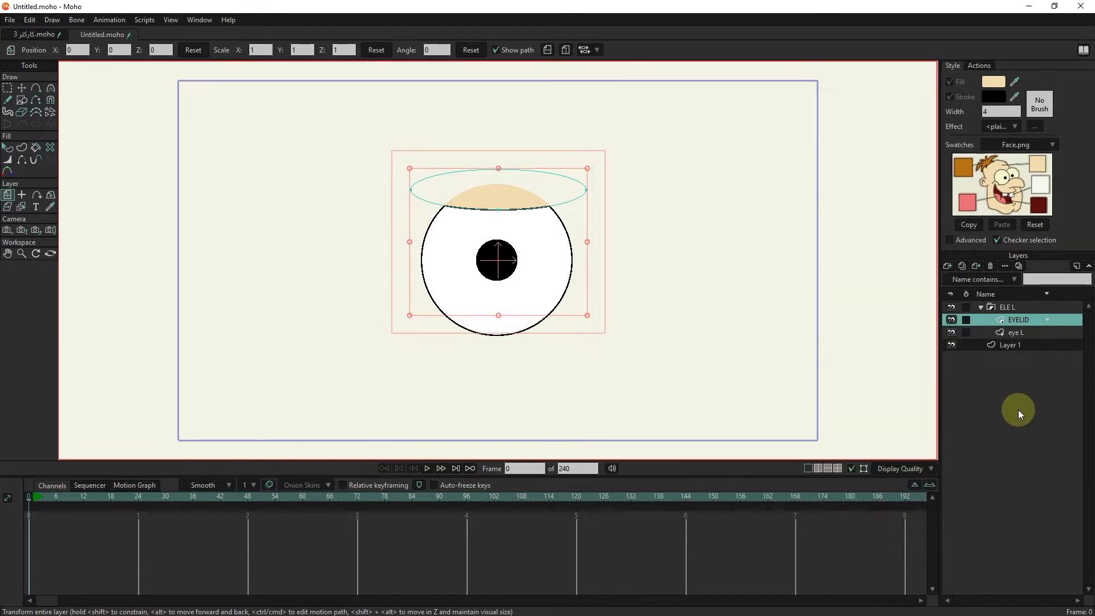
{"action": "left_click", "coordinate": [1021, 338]}
{"action": "double_click", "coordinate": [1020, 334]}
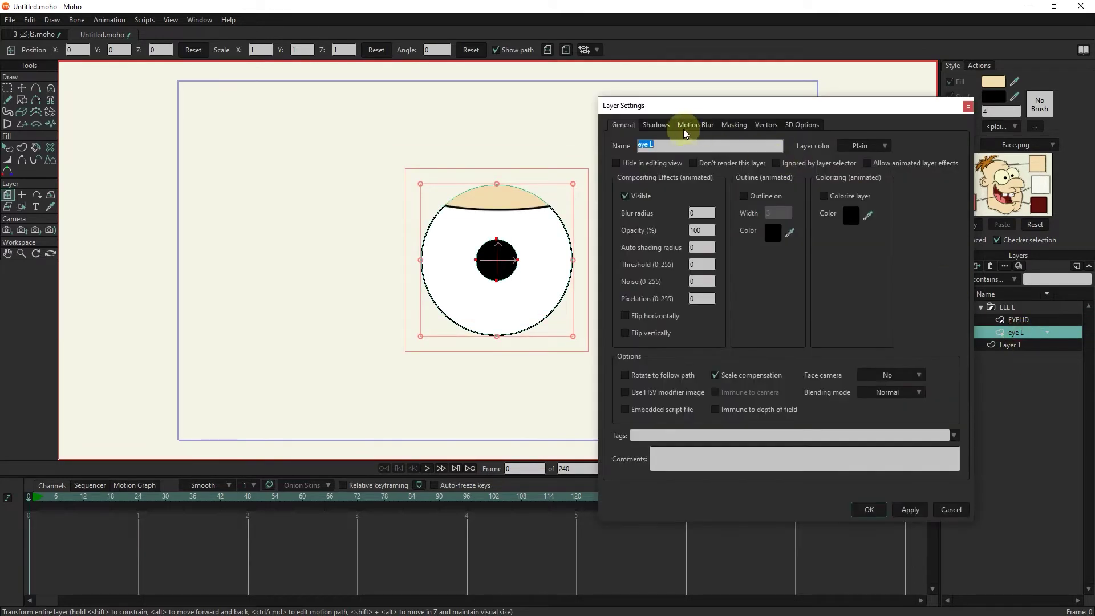
{"action": "left_click", "coordinate": [767, 124]}
{"action": "left_click", "coordinate": [734, 124]}
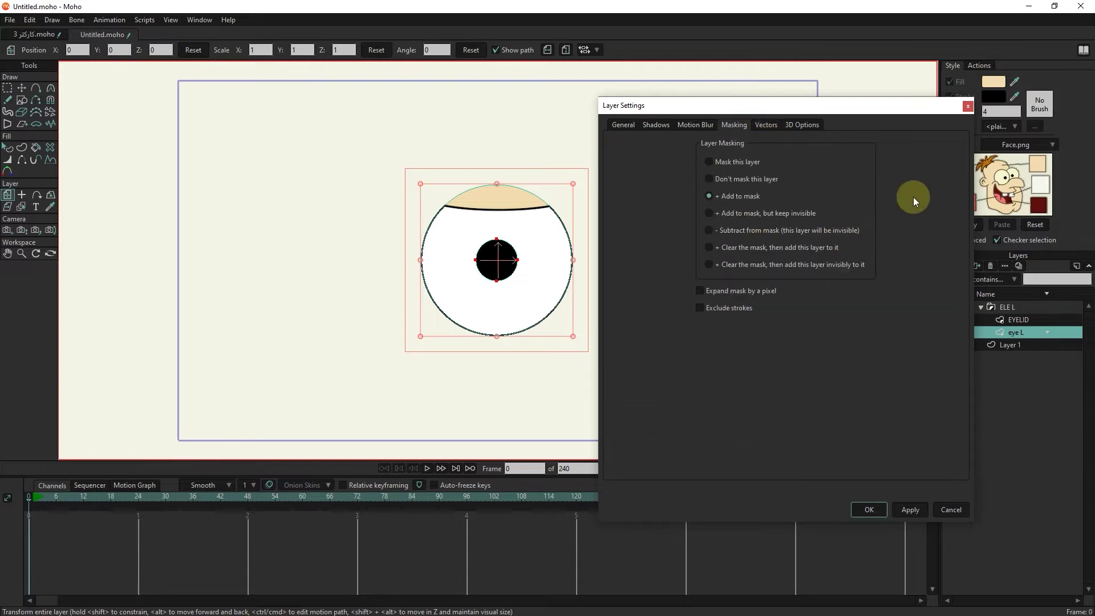
{"action": "left_click", "coordinate": [873, 509]}
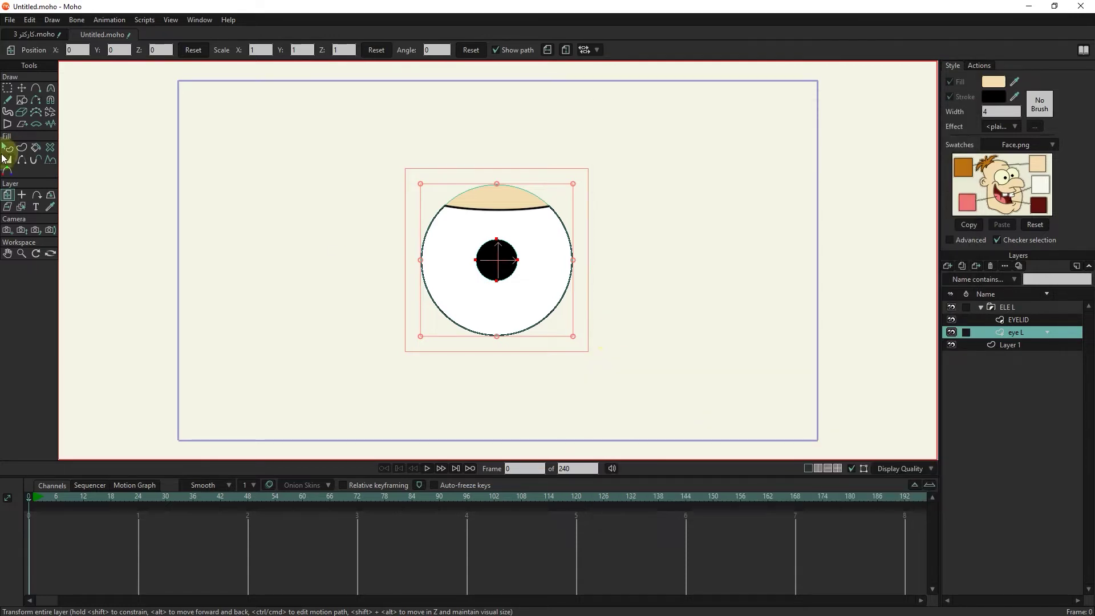
- Thicken the stroke along the lower edge of the EYELID ellipse to a line width of about 276 percent
{"action": "left_click", "coordinate": [7, 147]}
{"action": "left_click", "coordinate": [495, 200]}
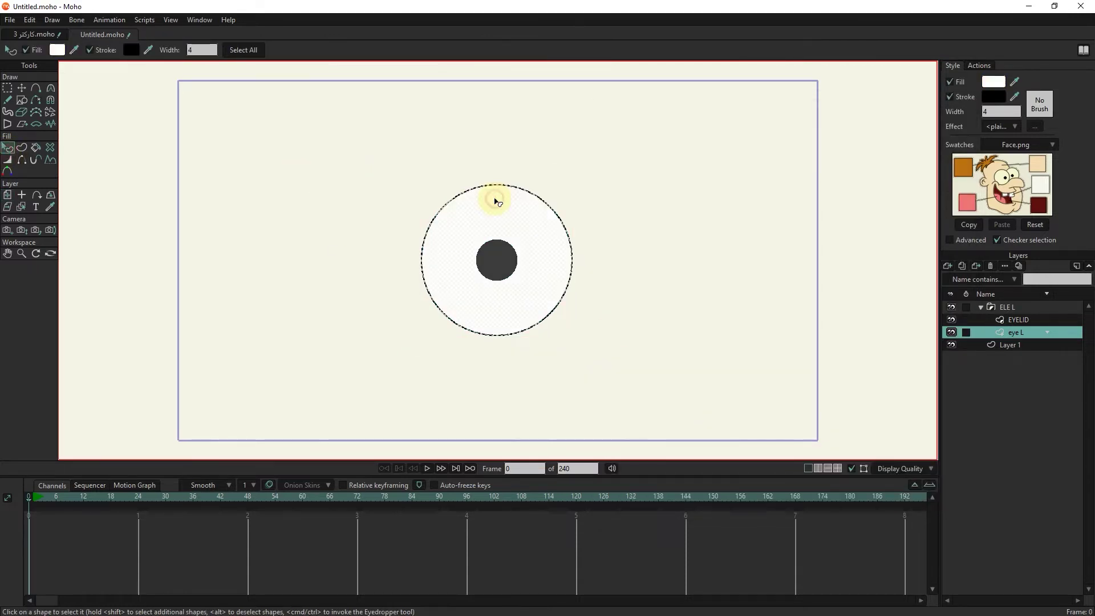
{"action": "left_click", "coordinate": [1012, 320]}
{"action": "left_click", "coordinate": [510, 203]}
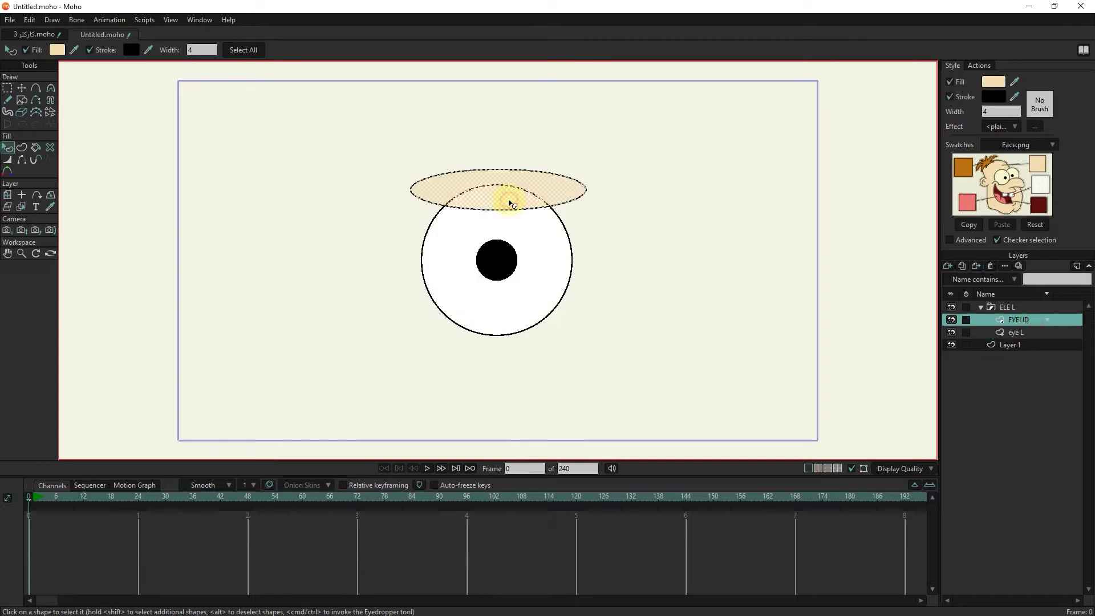
{"action": "left_click", "coordinate": [12, 162]}
{"action": "mouse_move", "coordinate": [498, 190]}
{"action": "left_mouse_down"}
{"action": "mouse_move", "coordinate": [554, 261]}
{"action": "mouse_move", "coordinate": [821, 308]}
{"action": "left_mouse_up"}
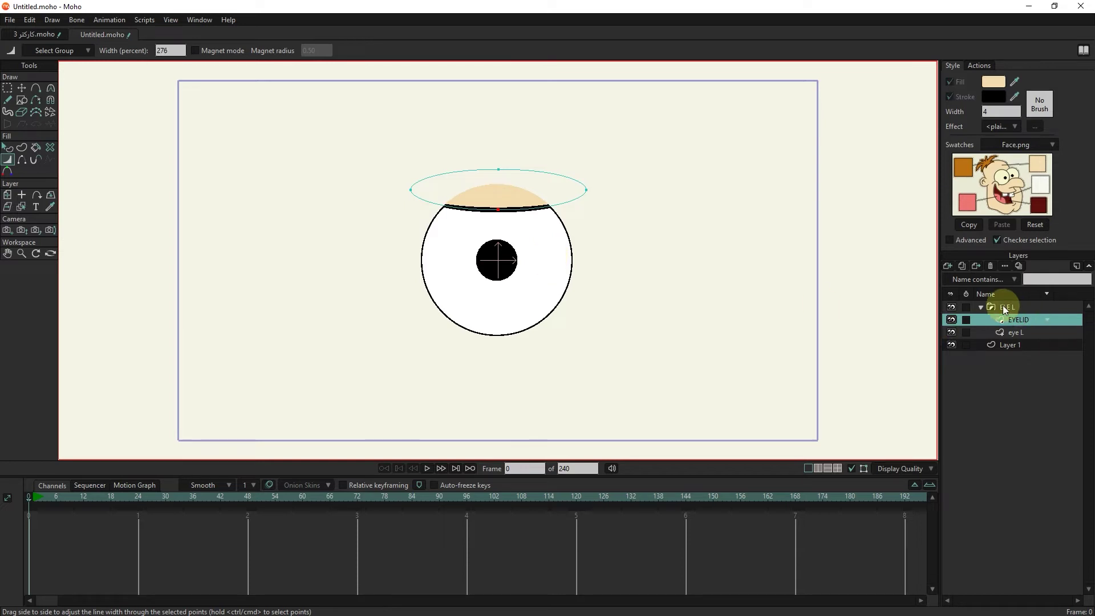
- Duplicate the ELE L group layer and rename the copy "ELE R"
{"action": "left_click", "coordinate": [1019, 309]}
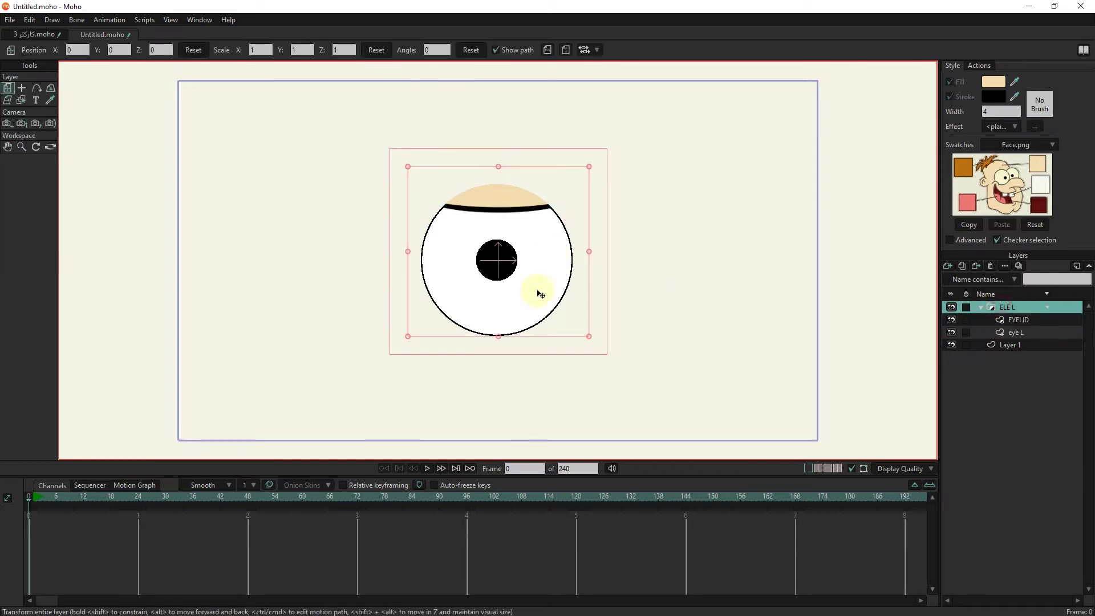
{"action": "left_click", "coordinate": [963, 265]}
{"action": "key", "text": "Return"}
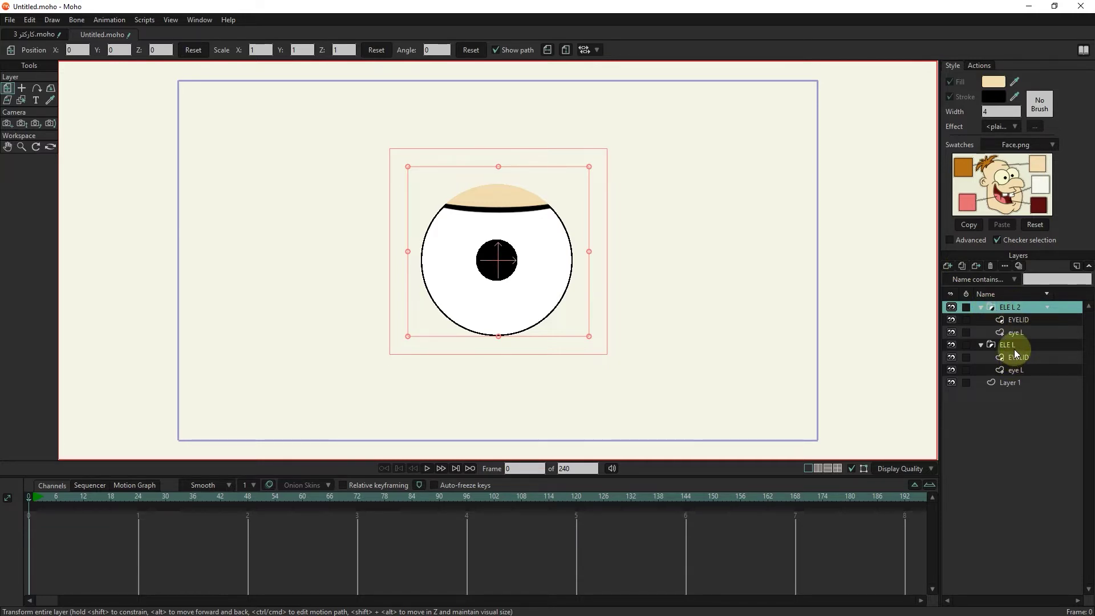
{"action": "double_click", "coordinate": [1021, 306]}
{"action": "type", "text": "ELE R"}
- Collapse both eye groups and move the ELE R eye right to an X position of about 1.07
{"action": "left_click", "coordinate": [981, 307]}
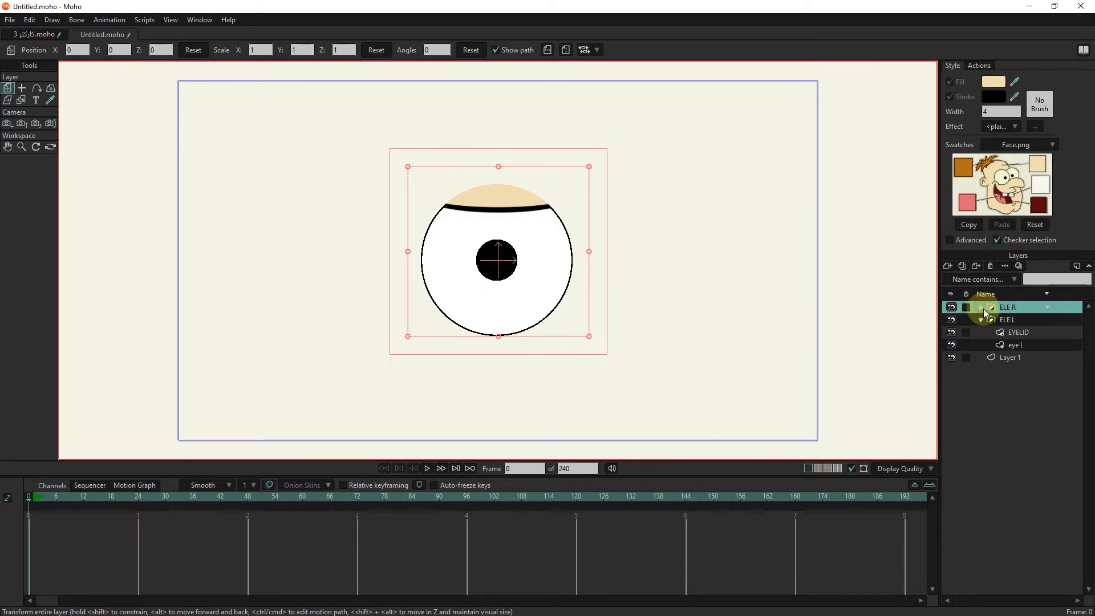
{"action": "left_click", "coordinate": [980, 319]}
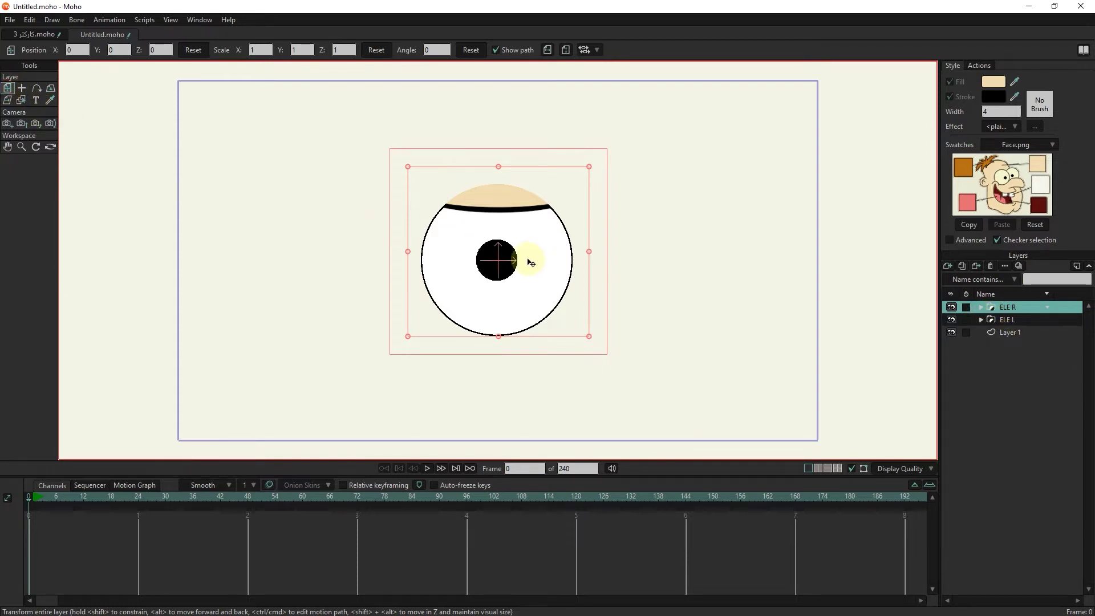
{"action": "left_click_drag", "start_coordinate": [497, 260], "coordinate": [696, 267]}
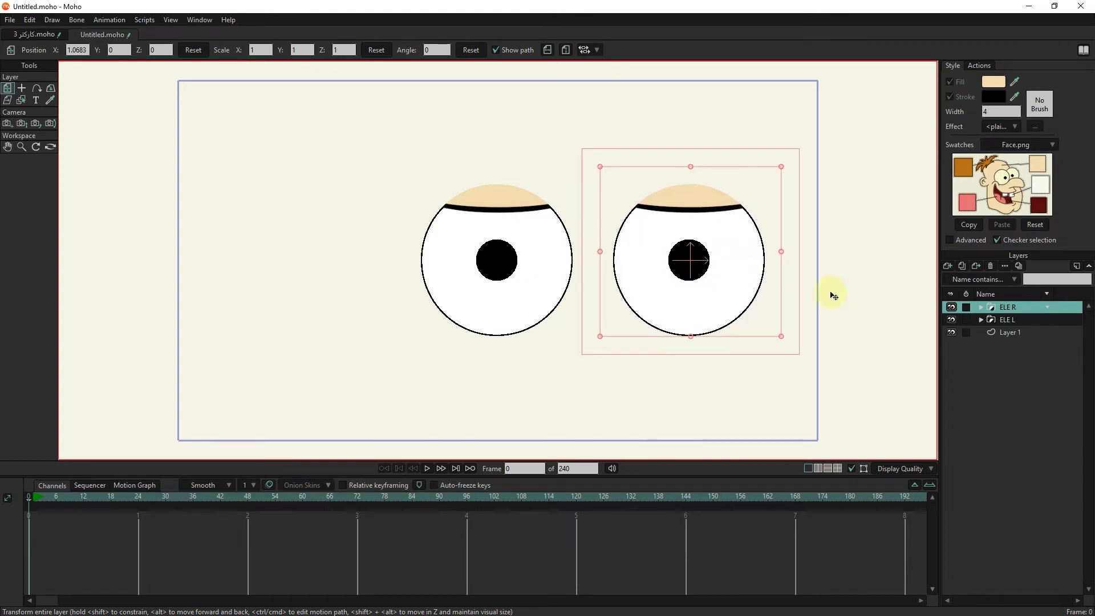
- Group the ELE R and ELE L layers together and shift the new group left to an X position of about -0.84
{"action": "left_click", "coordinate": [1021, 320], "text": "ctrl"}
{"action": "left_click", "coordinate": [946, 267]}
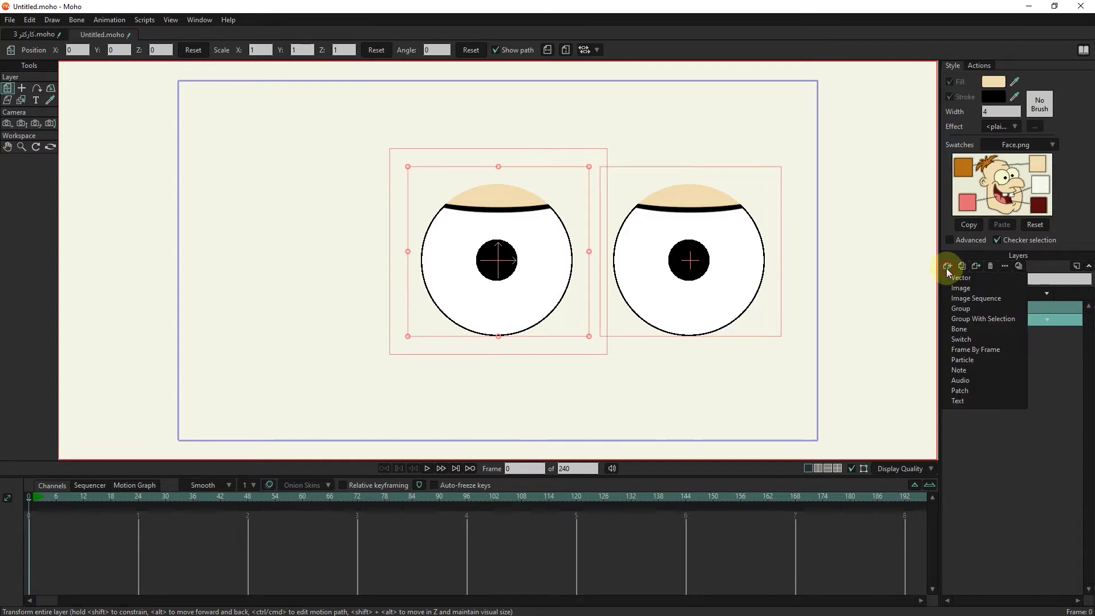
{"action": "left_click", "coordinate": [957, 318]}
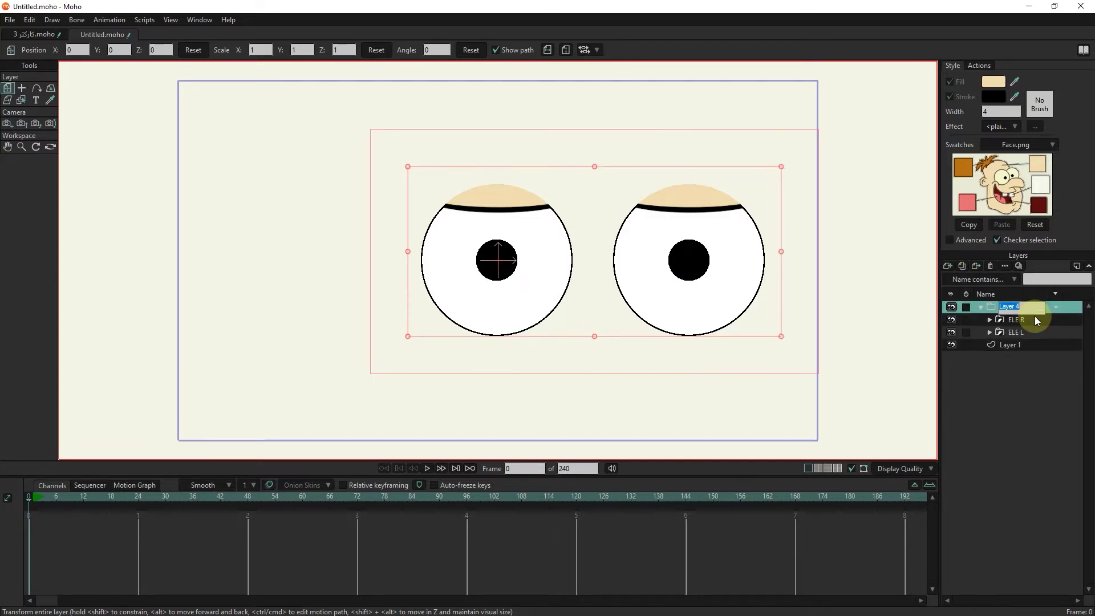
{"action": "left_click", "coordinate": [981, 307]}
{"action": "left_click", "coordinate": [980, 307]}
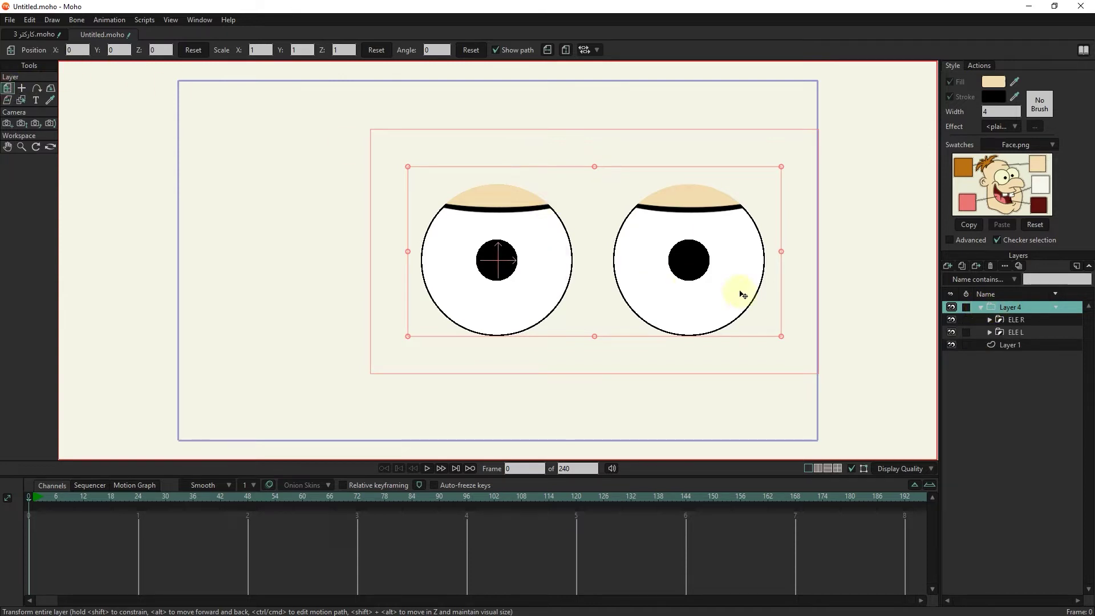
{"action": "left_click_drag", "start_coordinate": [712, 283], "coordinate": [558, 266]}
- Add a bone layer named "BONE" above the eyes group
{"action": "left_click", "coordinate": [947, 266]}
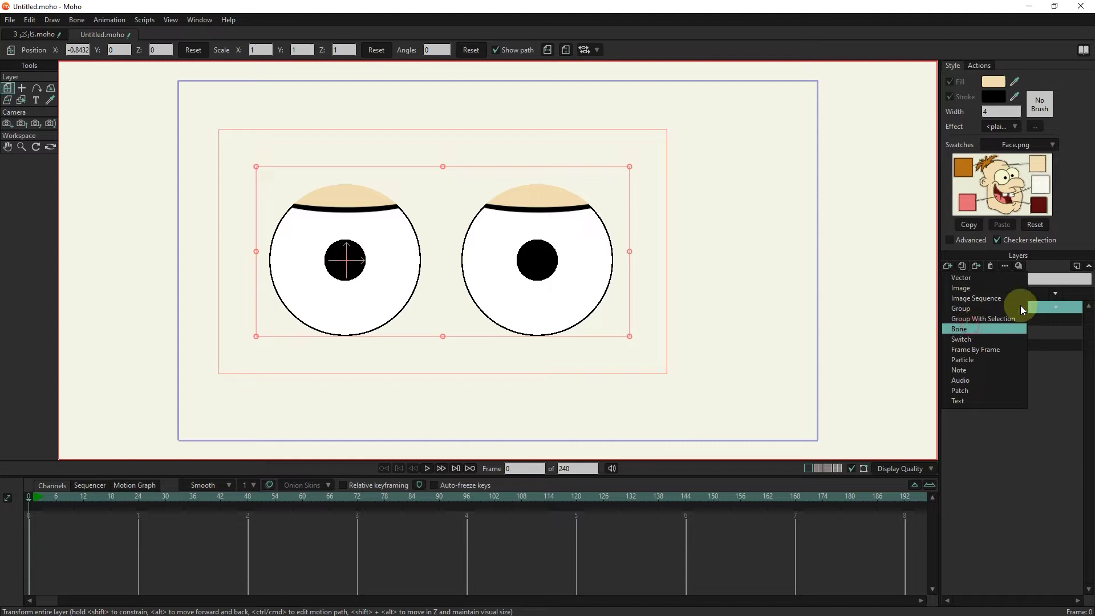
{"action": "left_click", "coordinate": [969, 328]}
{"action": "type", "text": "BONE"}
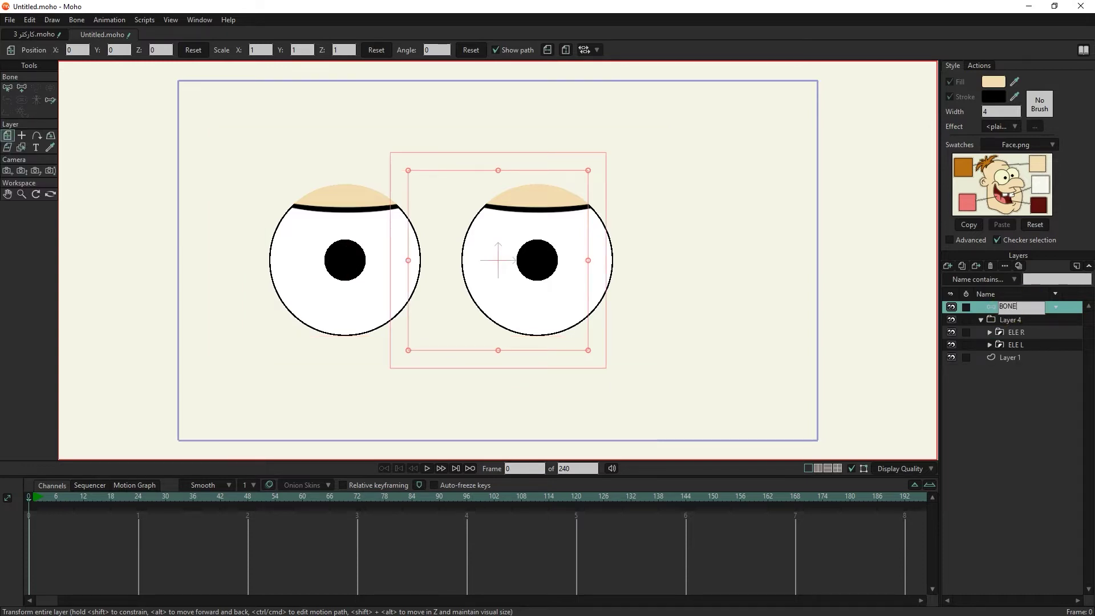
{"action": "key", "text": "Return"}
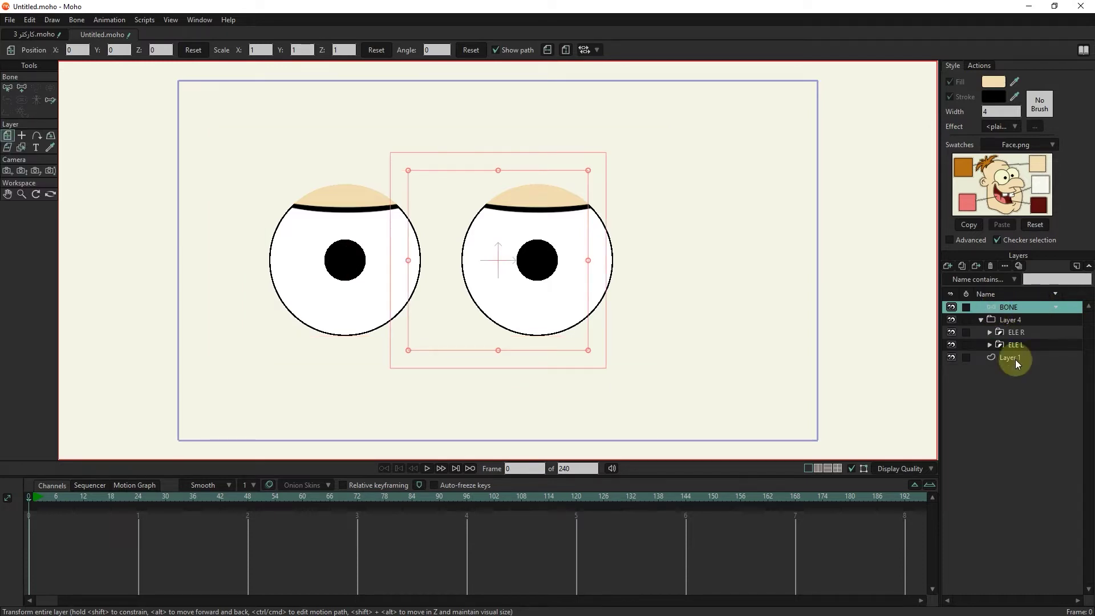
- Nest the eyes group, Layer 4, inside the BONE layer and hide Layer 1
{"action": "left_click", "coordinate": [1012, 318]}
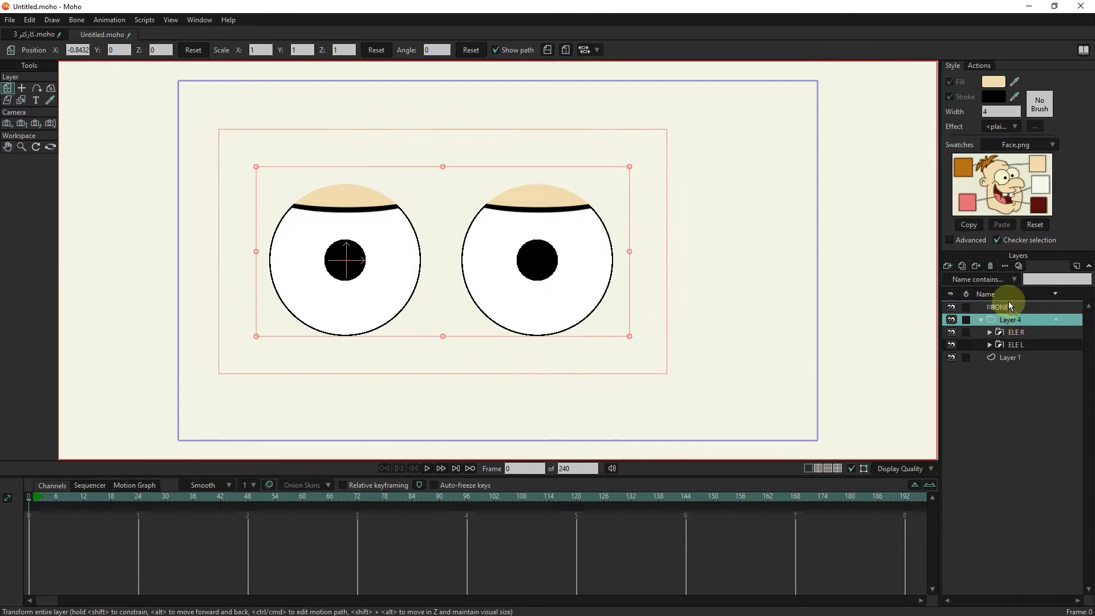
{"action": "left_click", "coordinate": [997, 308]}
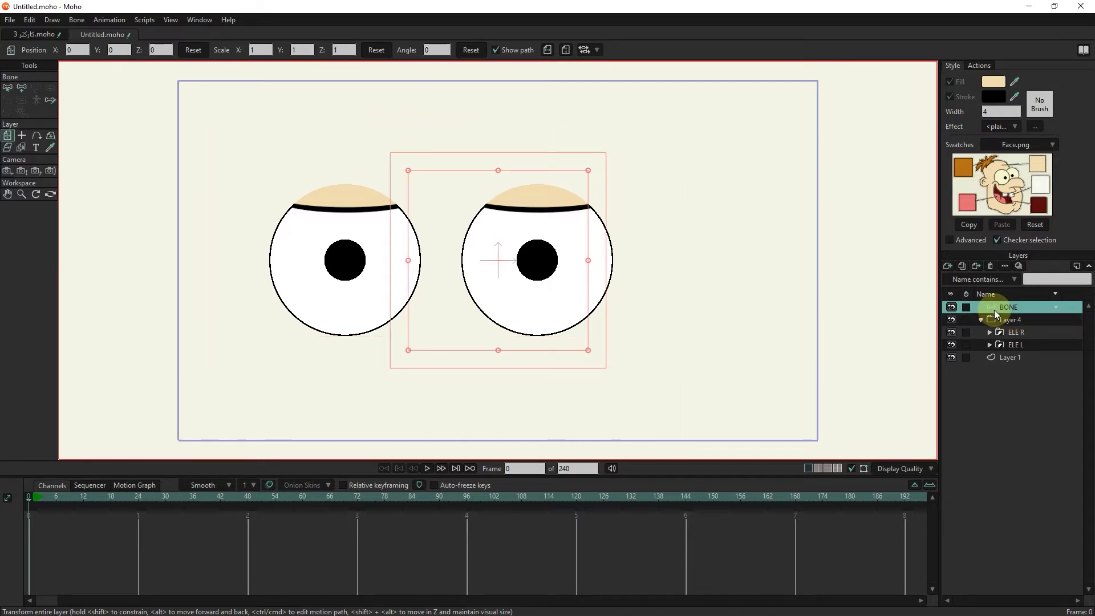
{"action": "left_click_drag", "start_coordinate": [1012, 318], "coordinate": [974, 307]}
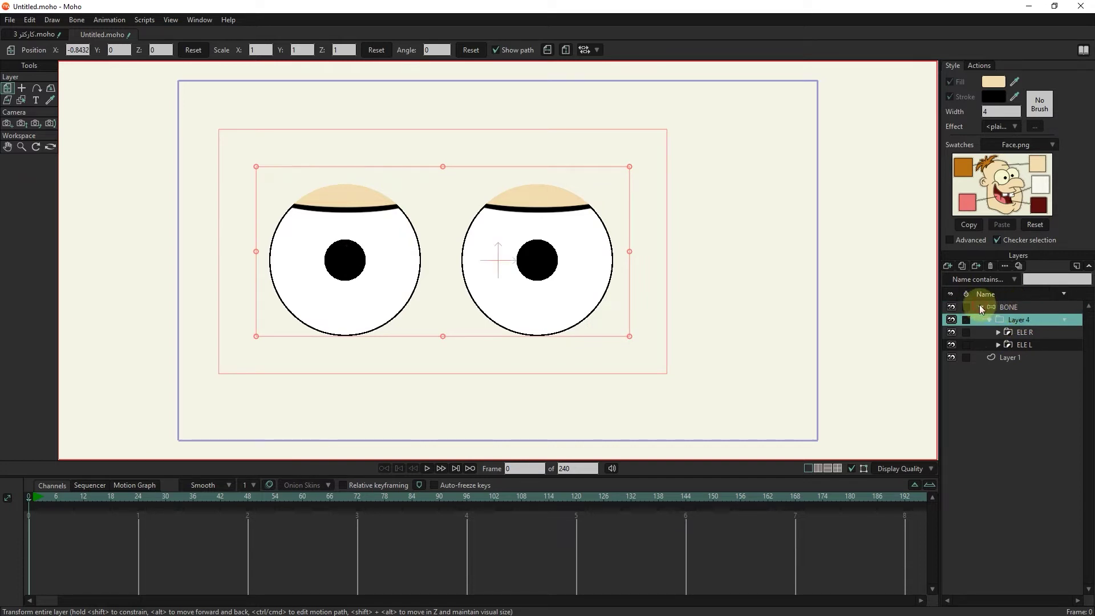
{"action": "left_click", "coordinate": [980, 308]}
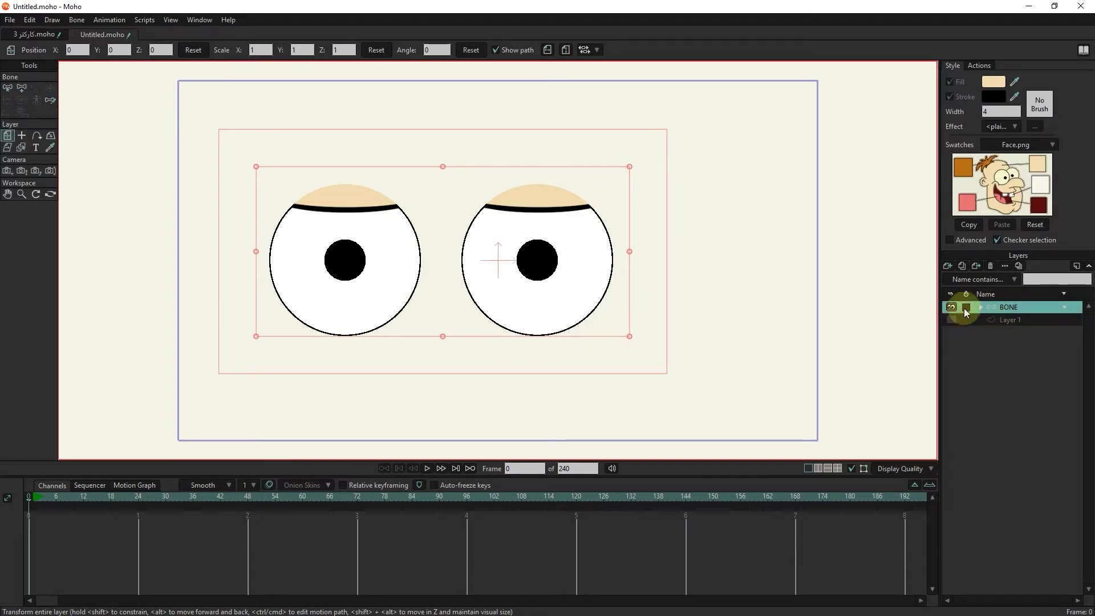
{"action": "left_click", "coordinate": [981, 307]}
{"action": "left_click", "coordinate": [981, 307]}
{"action": "left_click", "coordinate": [980, 307]}
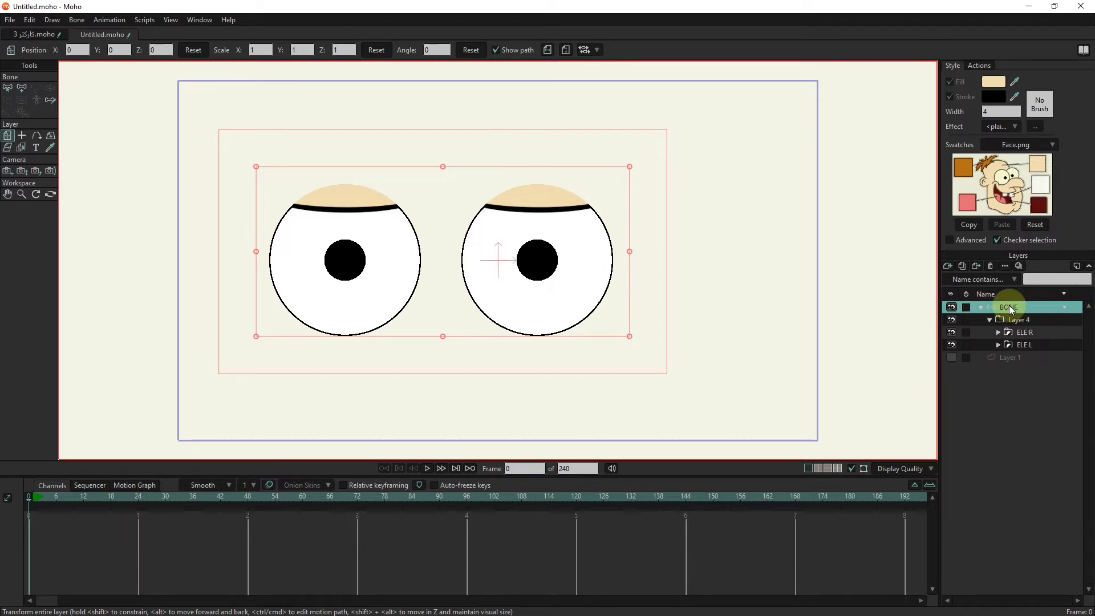
- Draw an upright bone to the right of the eyes and set its bone strength to 0
{"action": "left_click", "coordinate": [21, 89]}
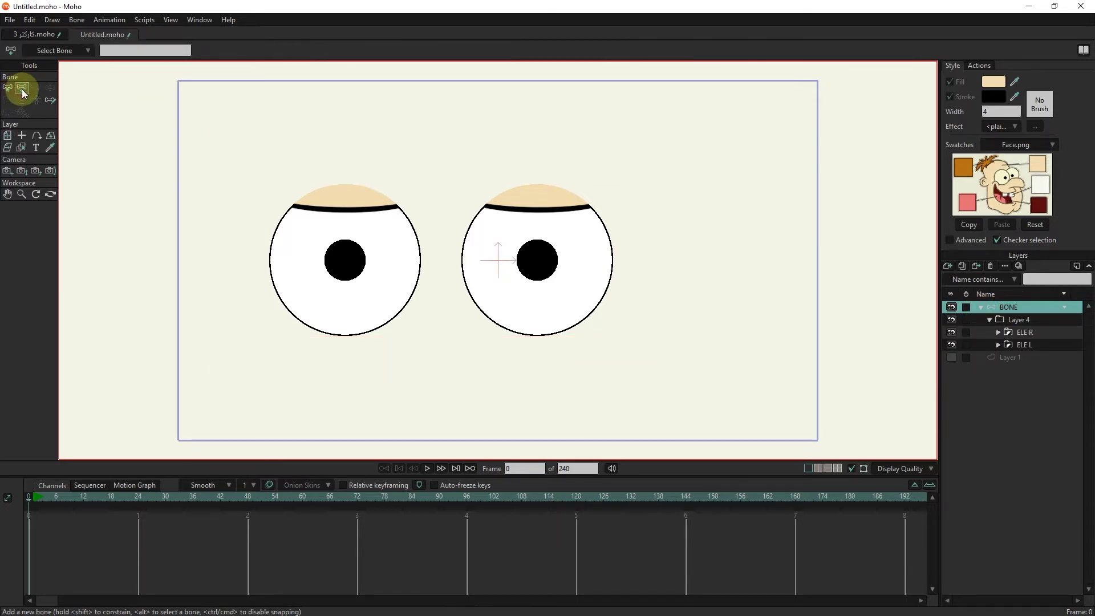
{"action": "left_click_drag", "start_coordinate": [728, 306], "coordinate": [728, 225]}
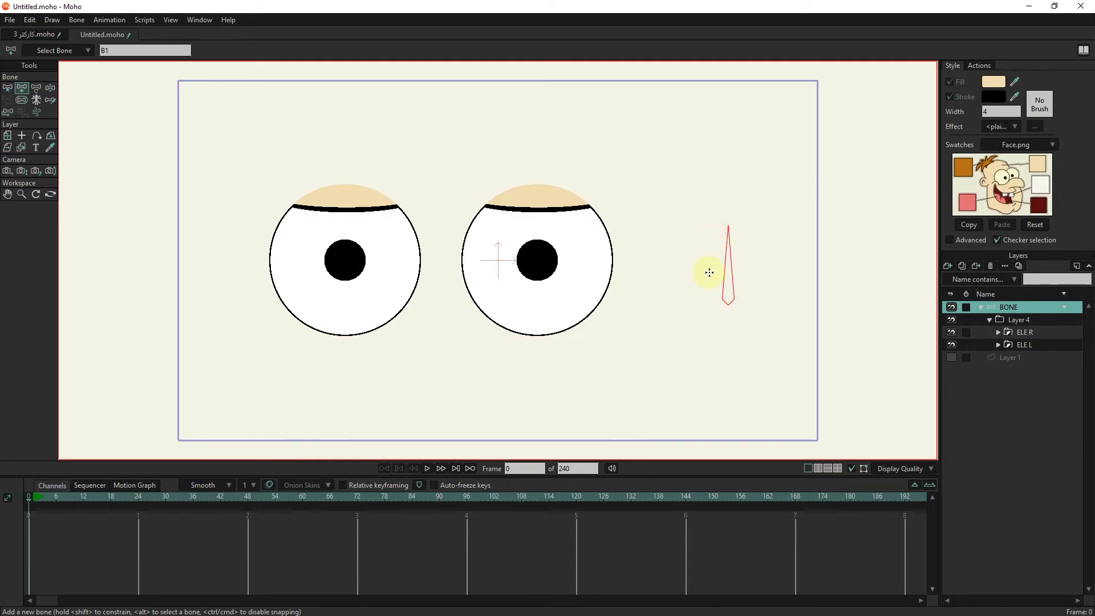
{"action": "left_click", "coordinate": [21, 100]}
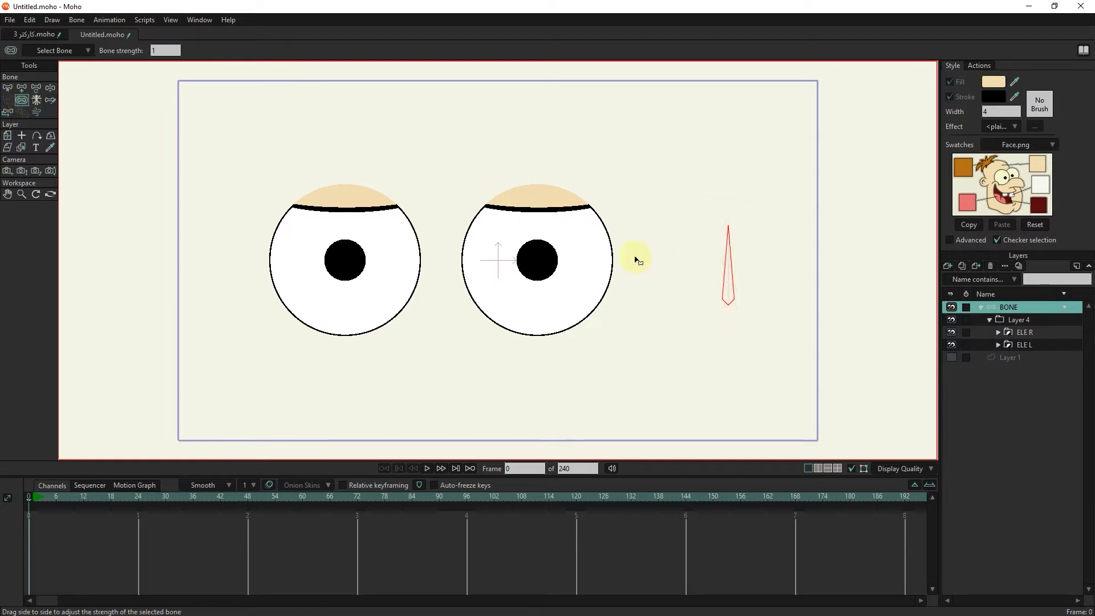
{"action": "mouse_move", "coordinate": [729, 263]}
{"action": "left_mouse_down"}
{"action": "mouse_move", "coordinate": [771, 270]}
{"action": "mouse_move", "coordinate": [725, 259]}
{"action": "left_mouse_up"}
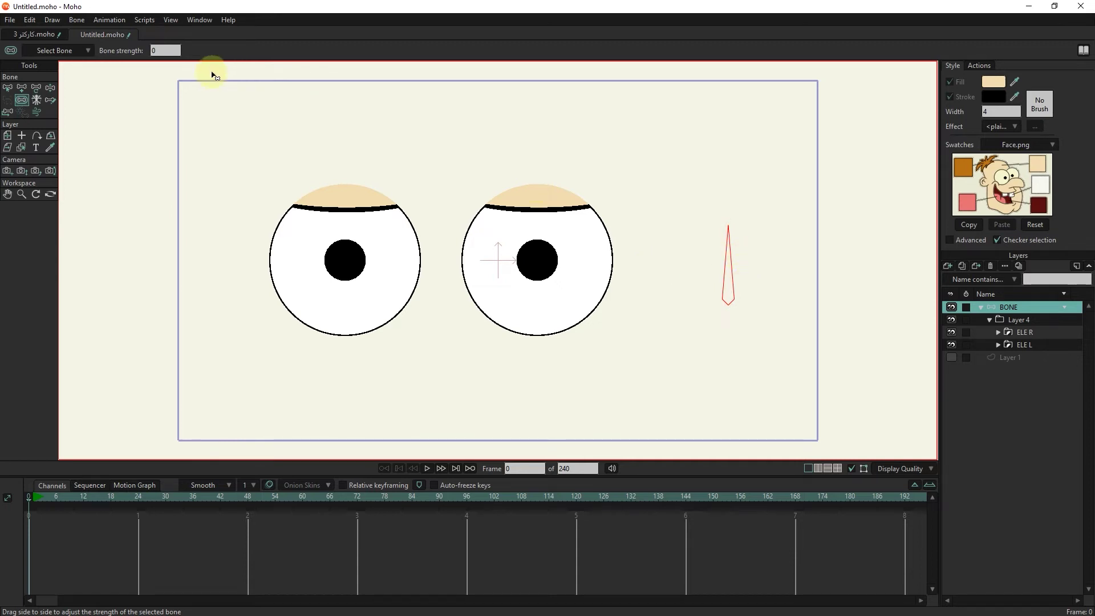
- Make the bone a smart bone dial named "EYES" with angles from -90 to 90, a 48-frame duration and separate positive and negative actions
{"action": "left_click", "coordinate": [76, 22]}
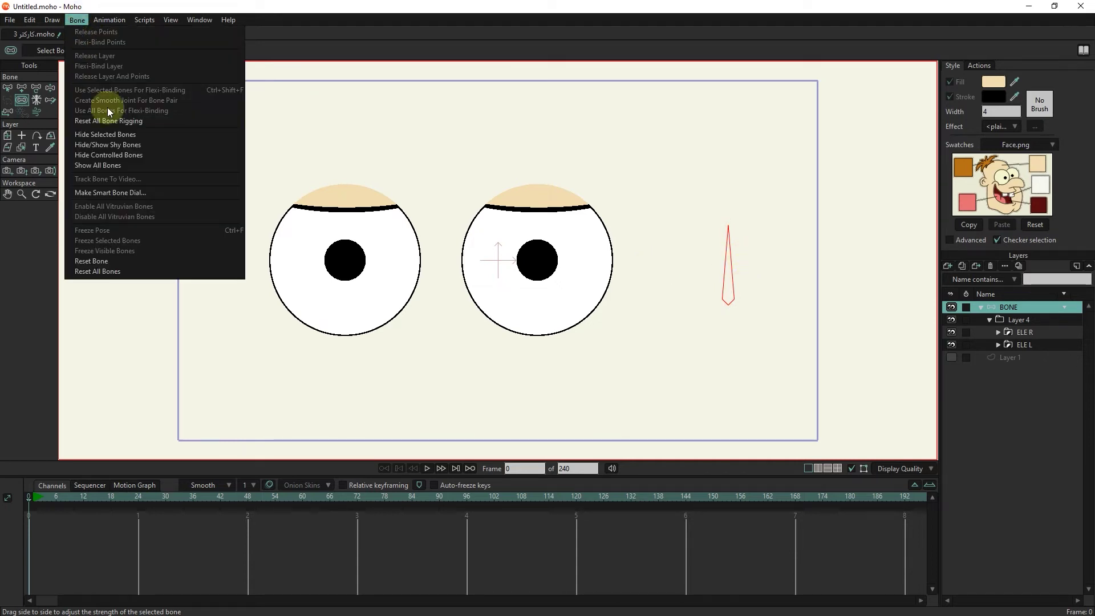
{"action": "left_click", "coordinate": [148, 193]}
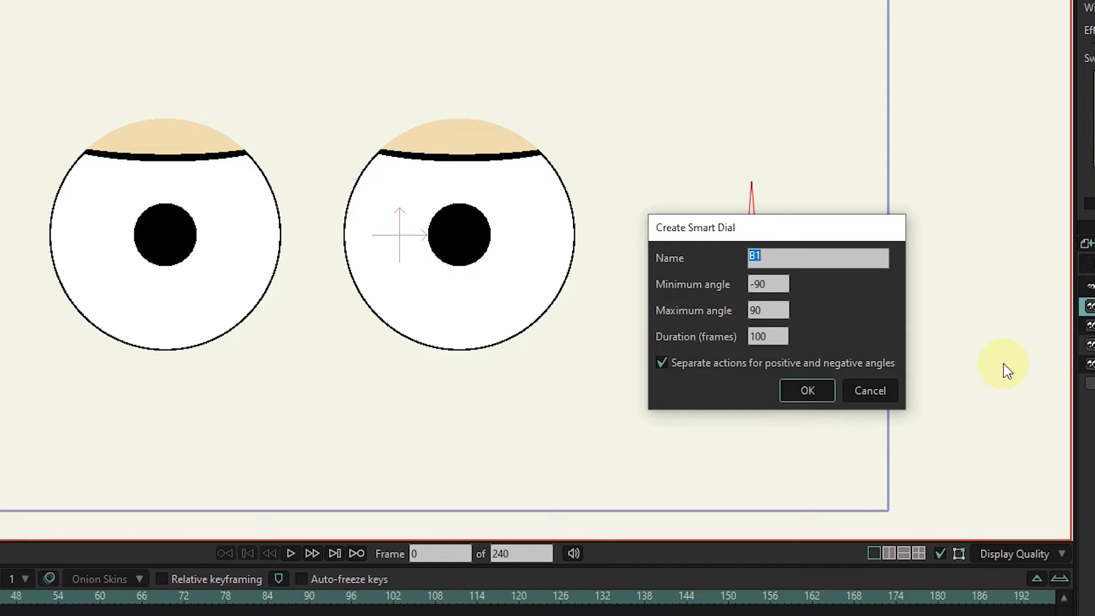
{"action": "left_click_drag", "start_coordinate": [785, 259], "coordinate": [691, 251]}
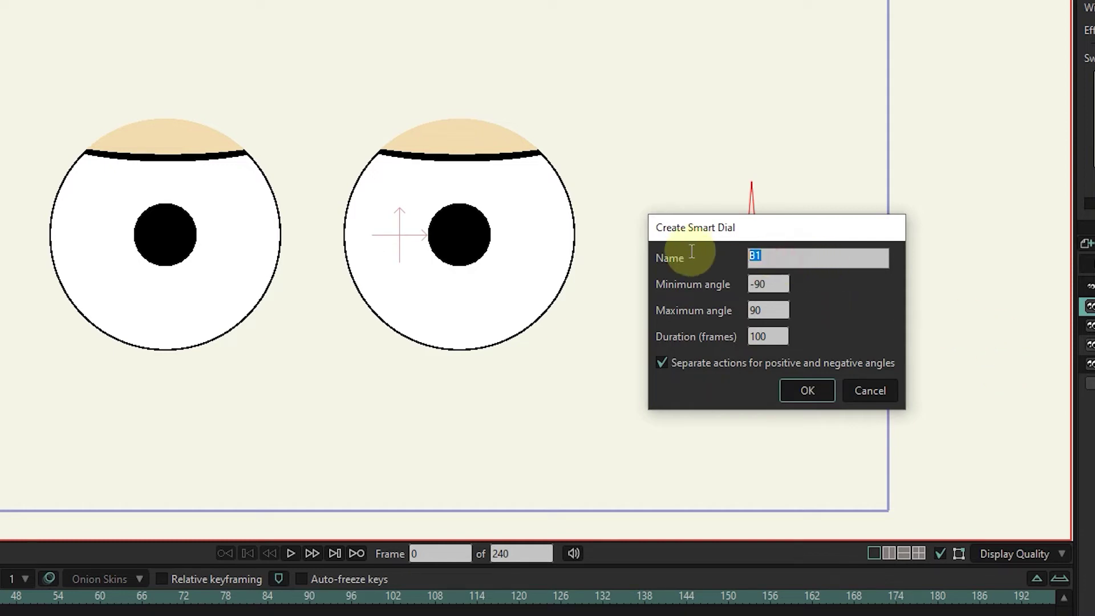
{"action": "type", "text": "E"}
{"action": "type", "text": "48"}
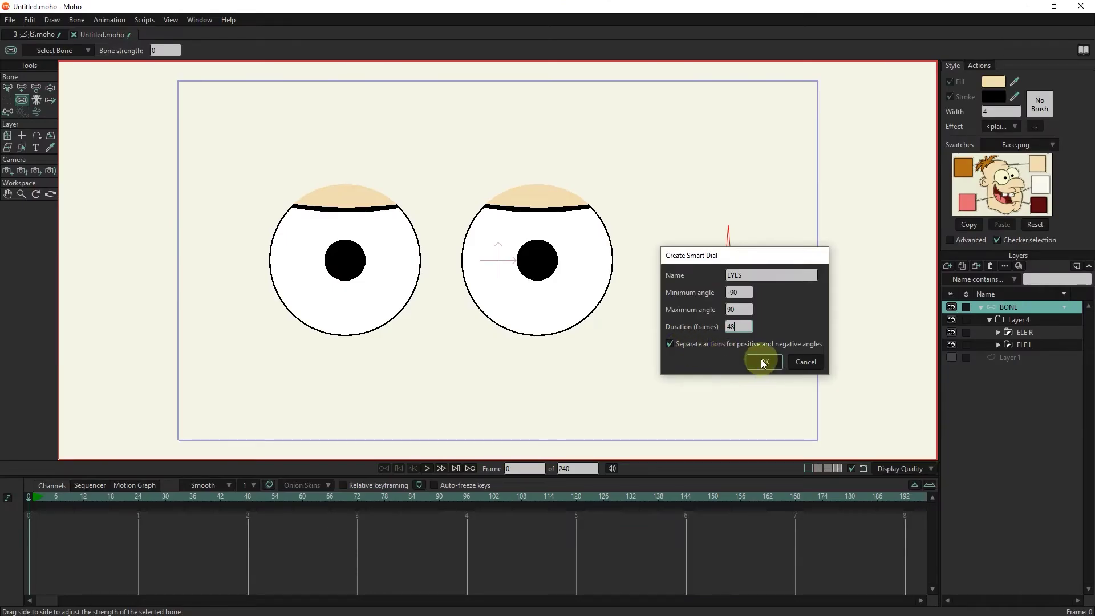
{"action": "left_click", "coordinate": [765, 363]}
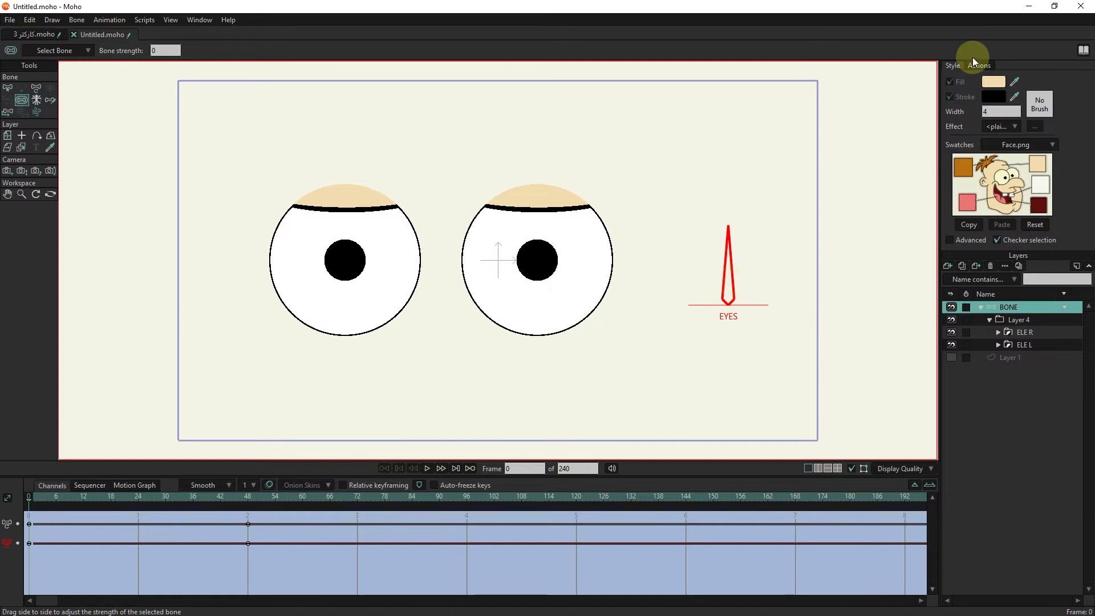
- Show the list of actions and check the entries created for the EYES dial
{"action": "left_click", "coordinate": [983, 63]}
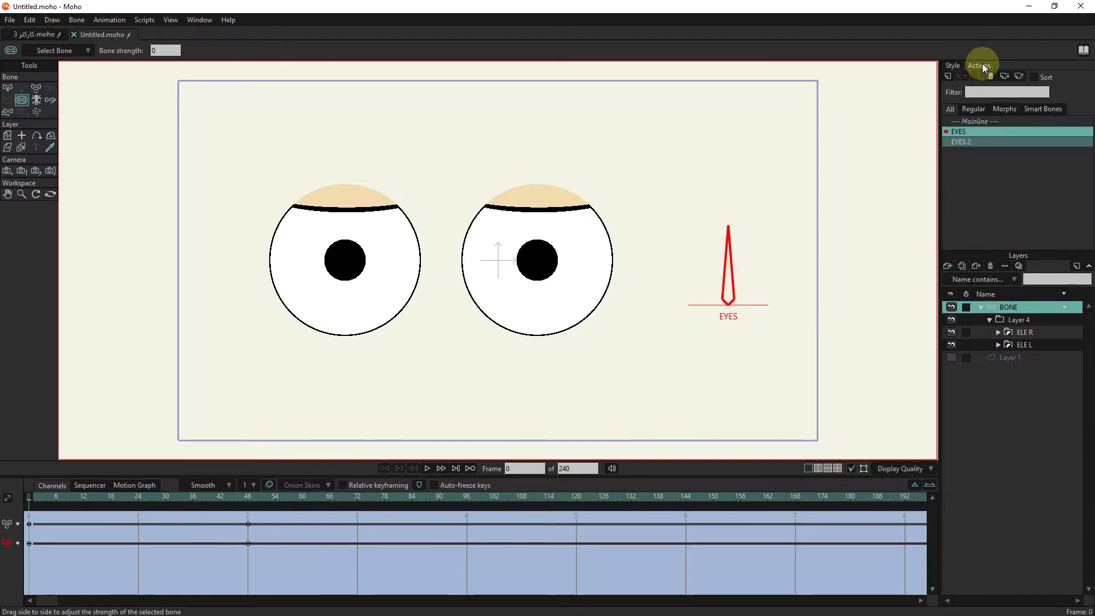
{"action": "left_click", "coordinate": [197, 19]}
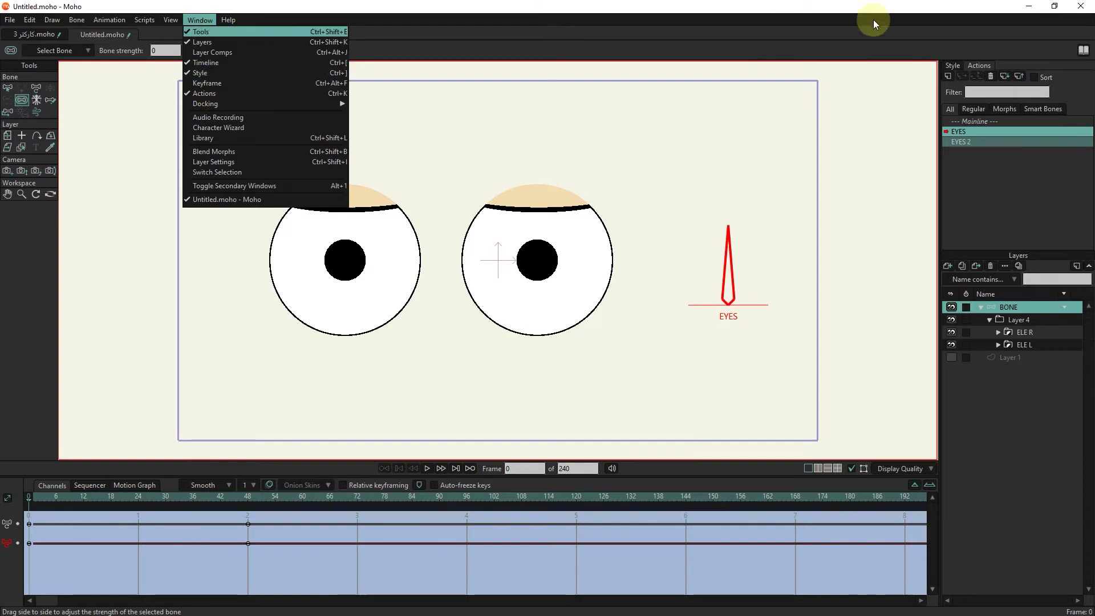
{"action": "left_click", "coordinate": [976, 67]}
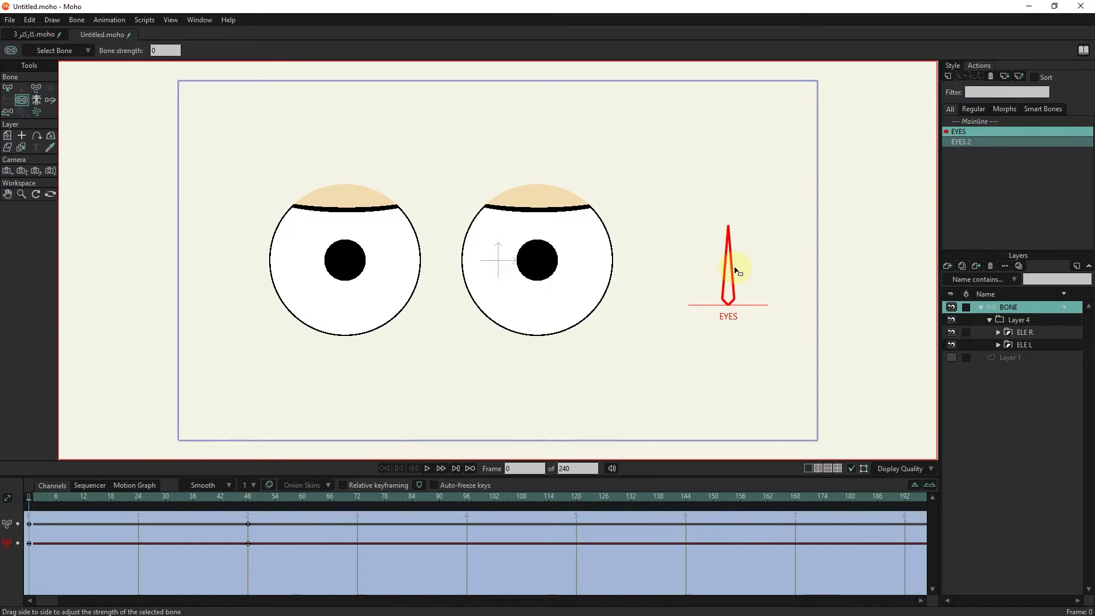
- In the EYES action at frame 48, move the pupil of the ELE L eye left to X about -0.25
{"action": "left_click", "coordinate": [379, 211]}
{"action": "left_click", "coordinate": [26, 147]}
{"action": "left_click", "coordinate": [345, 275]}
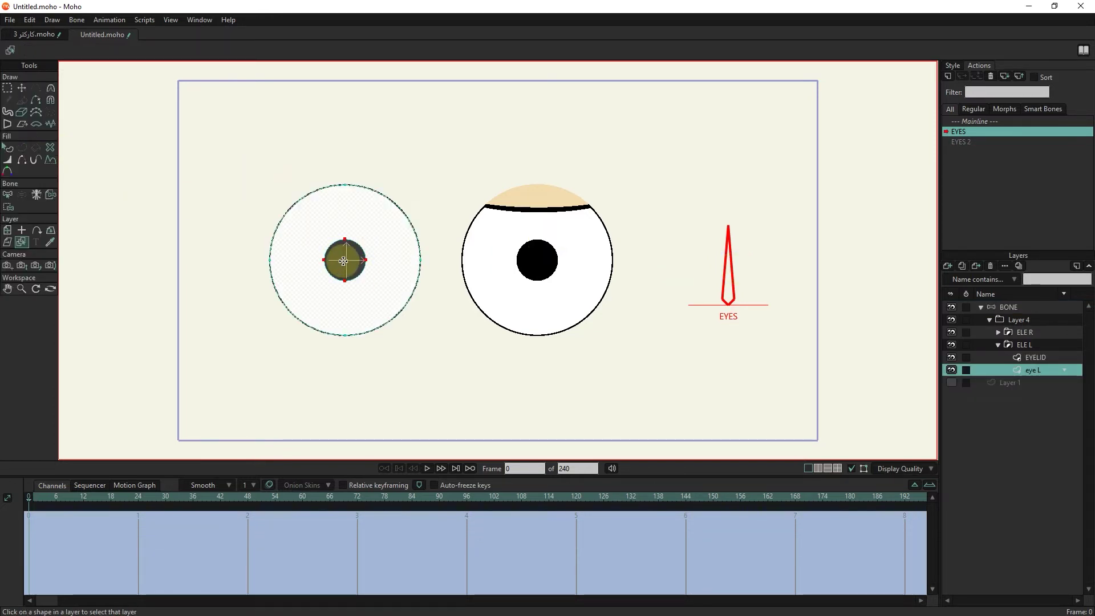
{"action": "left_click", "coordinate": [1000, 371]}
{"action": "left_click", "coordinate": [4, 106]}
{"action": "left_click", "coordinate": [22, 89]}
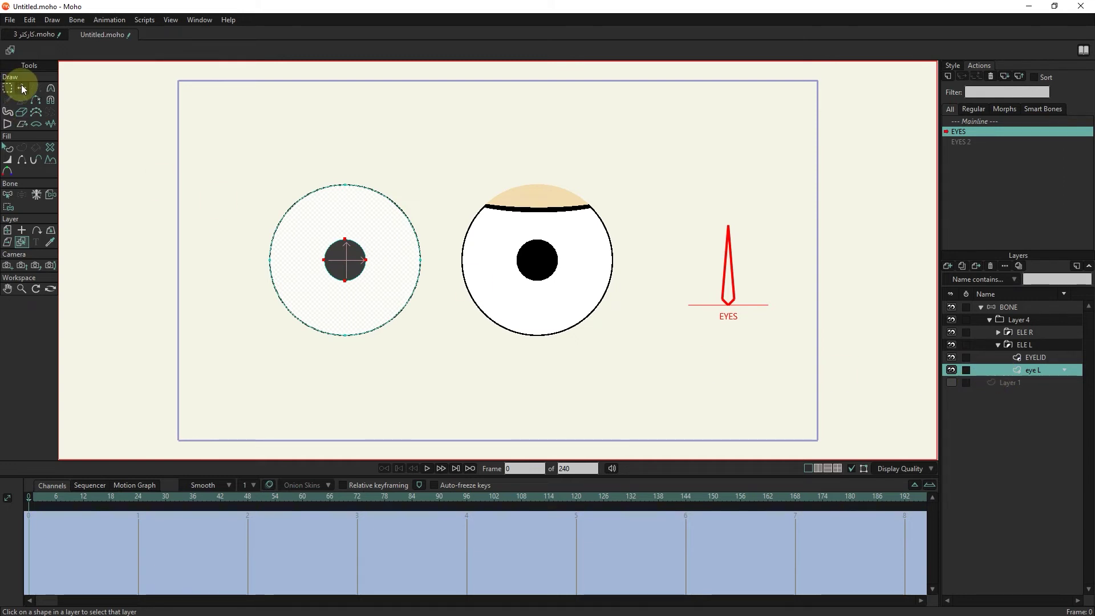
{"action": "left_click_drag", "start_coordinate": [35, 498], "coordinate": [248, 509]}
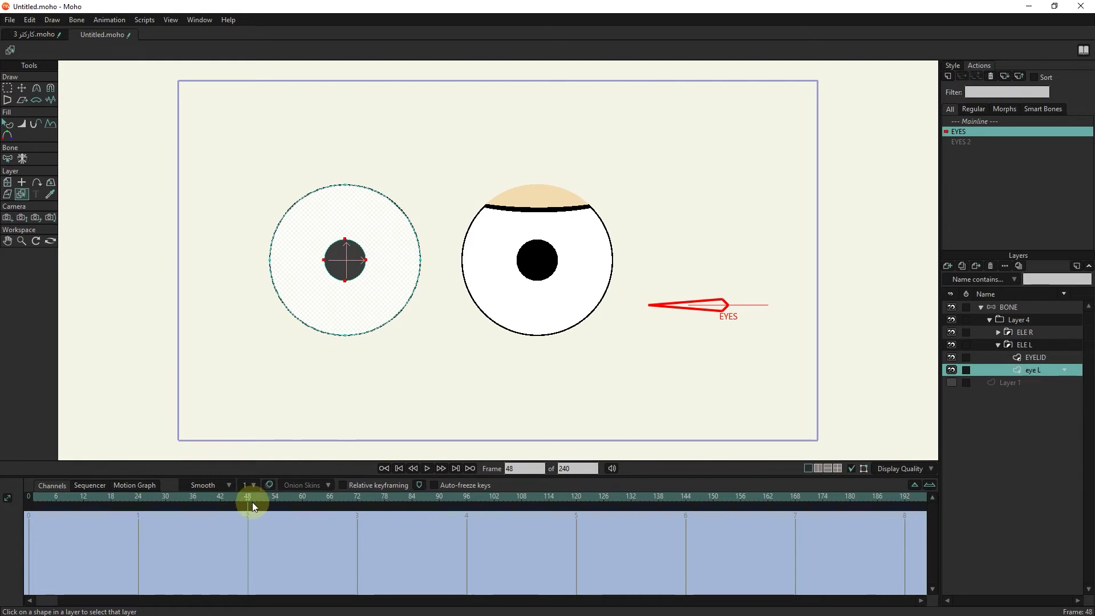
{"action": "left_click", "coordinate": [25, 87]}
{"action": "left_click_drag", "start_coordinate": [346, 271], "coordinate": [302, 271]}
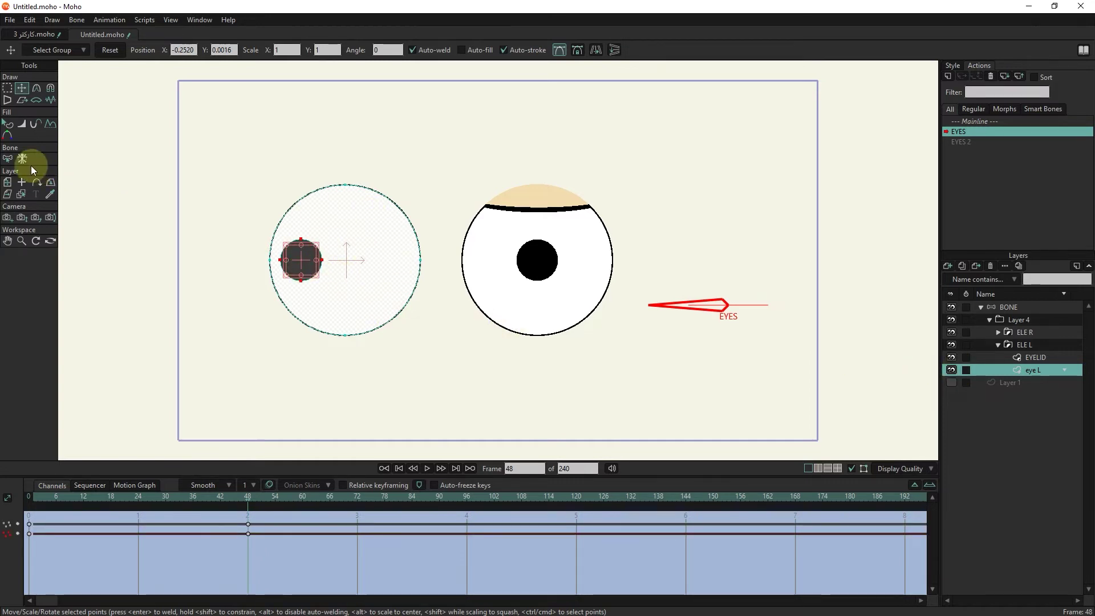
- At frame 48 of the EYES action, move the pupil of the ELE R eye left to X about -0.27
{"action": "left_click", "coordinate": [23, 196]}
{"action": "left_click", "coordinate": [541, 266]}
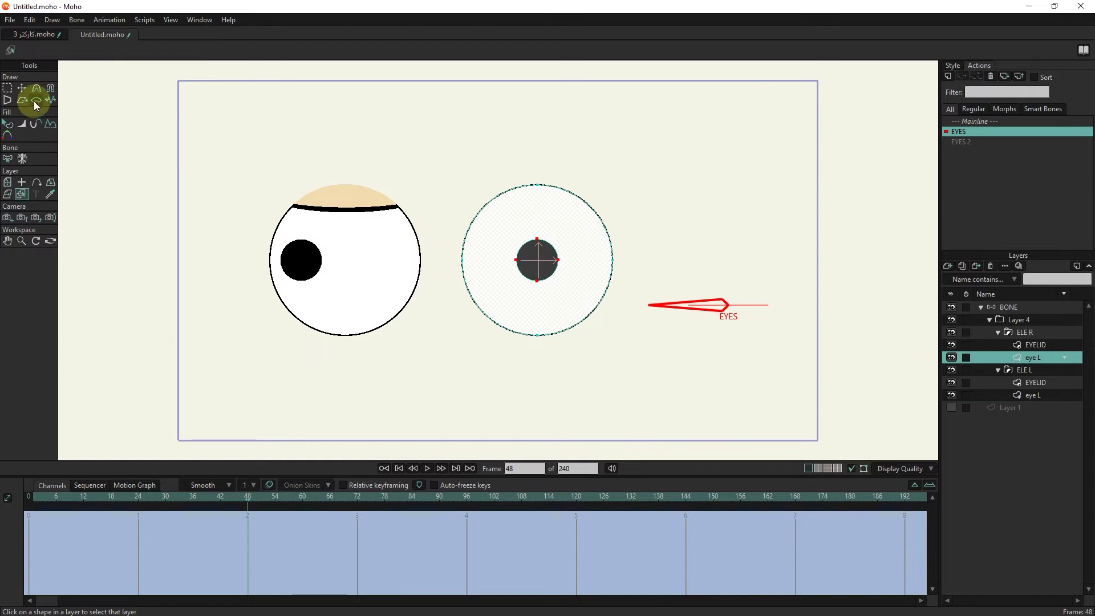
{"action": "left_click", "coordinate": [22, 88]}
{"action": "left_click_drag", "start_coordinate": [539, 259], "coordinate": [483, 261]}
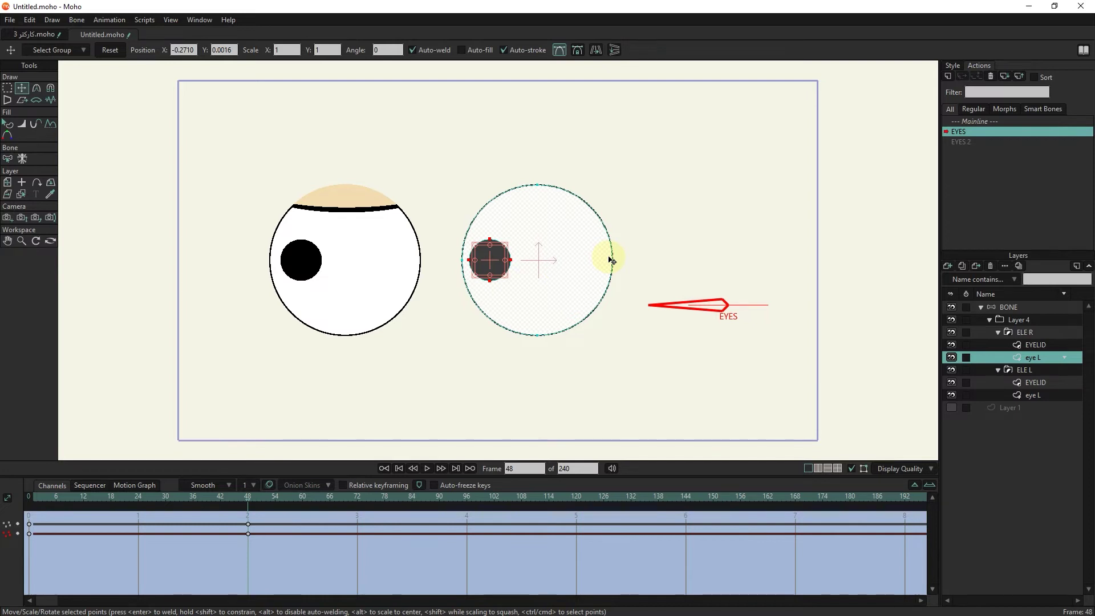
- Leave the EYES action for the mainline, open the EYES 2 action for editing and go to frame 48
{"action": "left_click", "coordinate": [972, 121]}
{"action": "left_click", "coordinate": [649, 241]}
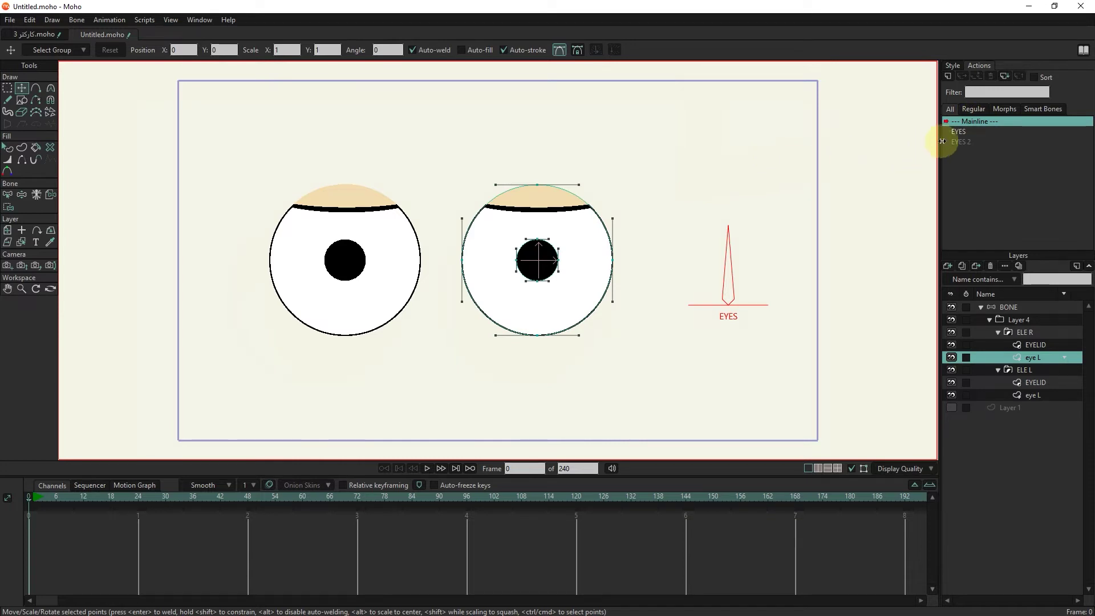
{"action": "left_click", "coordinate": [963, 142]}
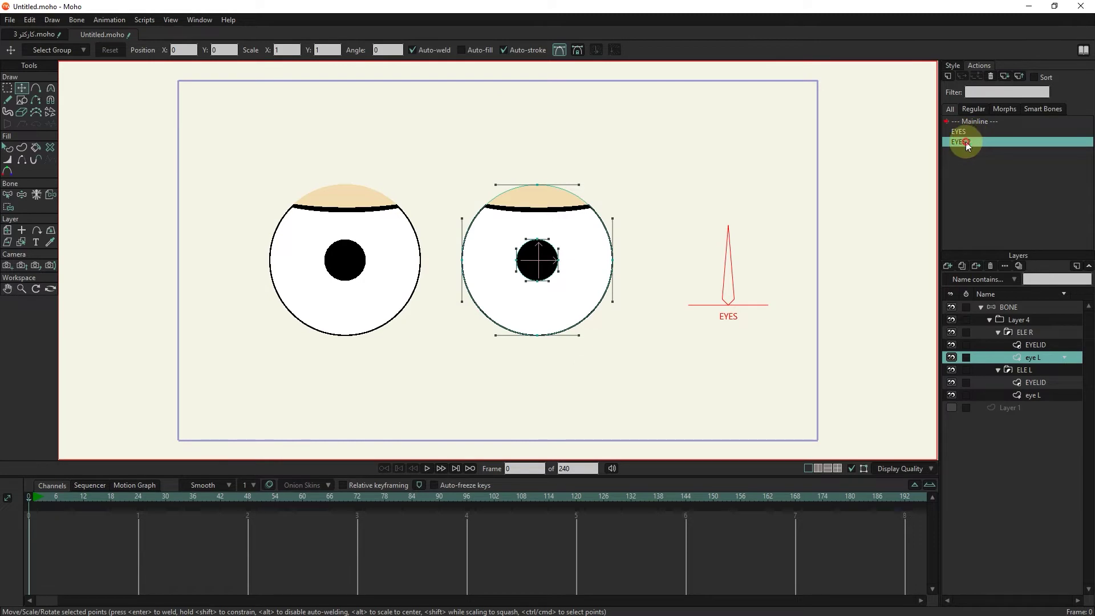
{"action": "double_click", "coordinate": [966, 141]}
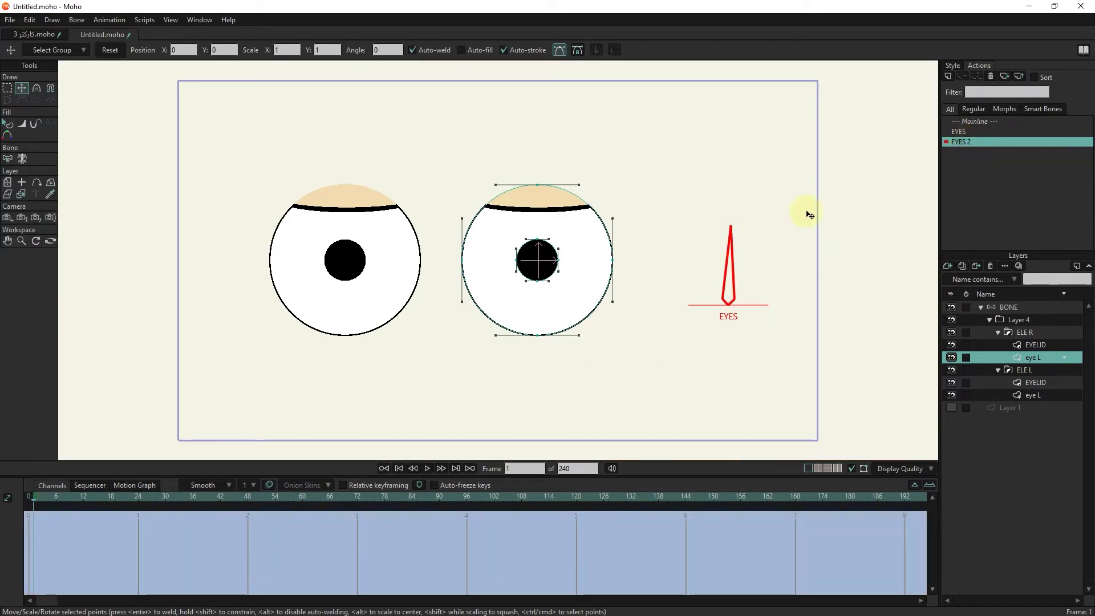
{"action": "left_click_drag", "start_coordinate": [38, 498], "coordinate": [248, 495]}
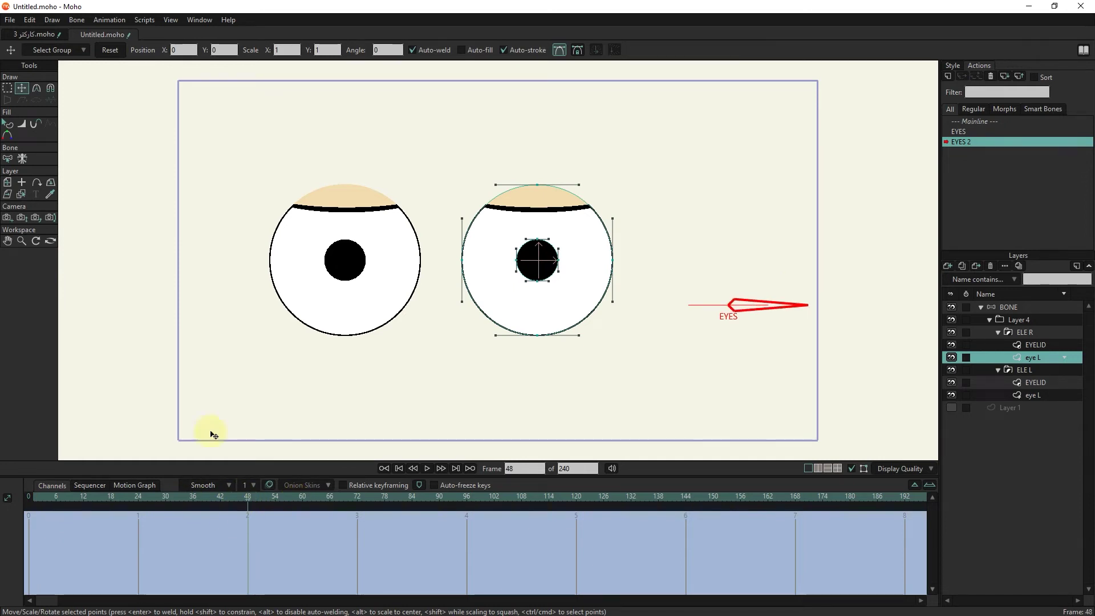
- At frame 48 of the EYES 2 action, move the pupil of the ELE R eye horizontally to near the eye's right edge
{"action": "left_click", "coordinate": [25, 192]}
{"action": "left_click", "coordinate": [520, 257]}
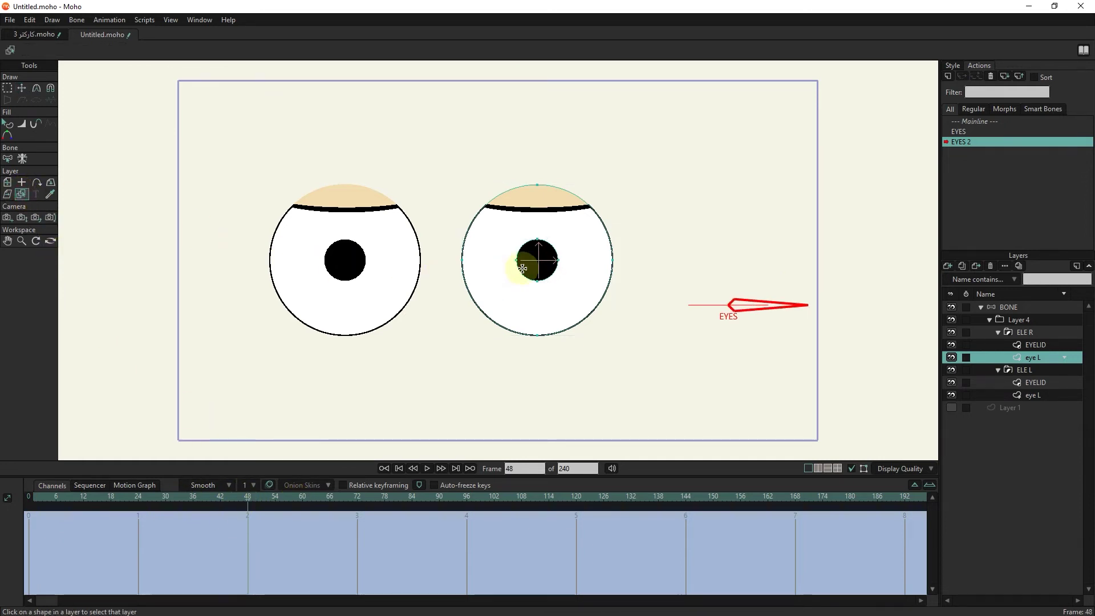
{"action": "left_click", "coordinate": [21, 88]}
{"action": "left_click", "coordinate": [520, 258]}
{"action": "left_click_drag", "start_coordinate": [521, 258], "coordinate": [576, 265]}
- At frame 48 of the EYES 2 action, move the pupil of the ELE L eye right to X about 0.25 and scrub the motion
{"action": "left_click", "coordinate": [22, 194]}
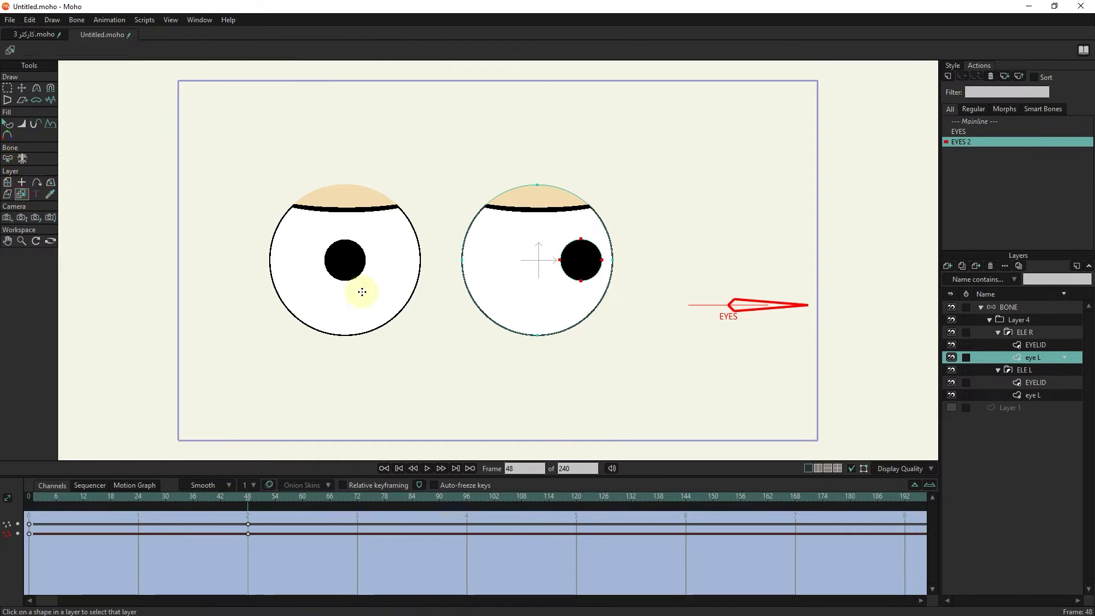
{"action": "left_click", "coordinate": [349, 263]}
{"action": "left_click", "coordinate": [24, 88]}
{"action": "left_click_drag", "start_coordinate": [372, 268], "coordinate": [392, 270]}
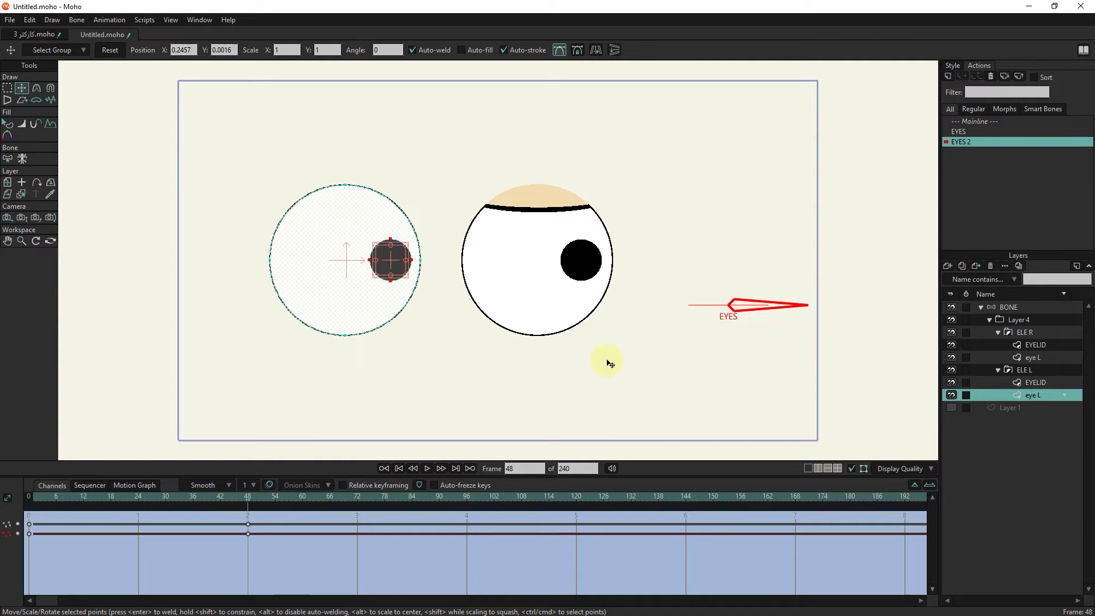
{"action": "left_click_drag", "start_coordinate": [206, 501], "coordinate": [248, 501]}
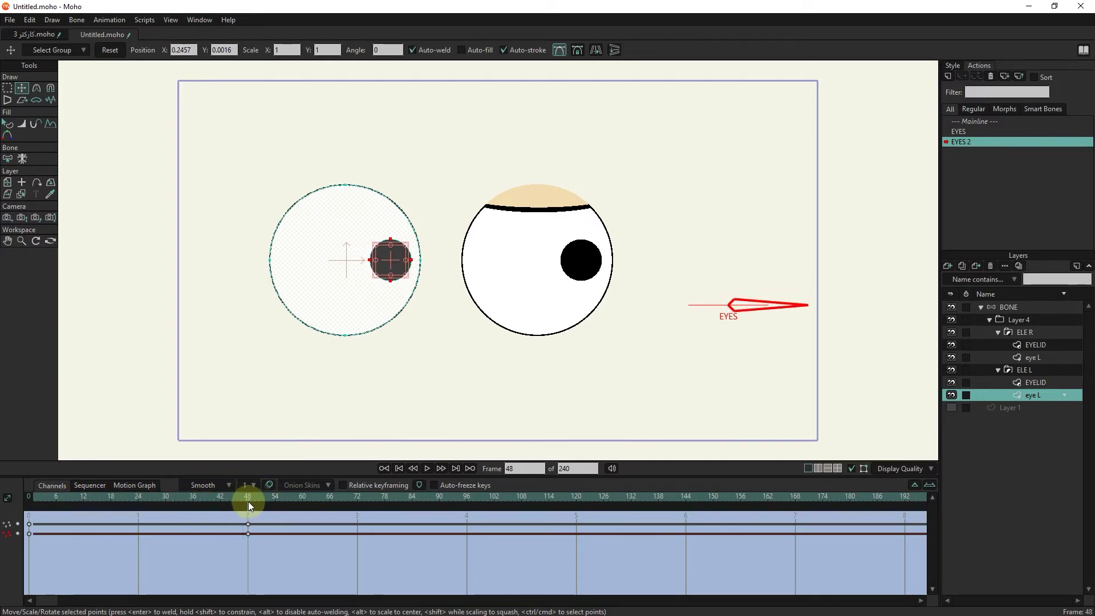
- Return to the mainline and activate Manipulate Bones on the BONE layer to test the EYES dial
{"action": "left_click", "coordinate": [985, 122]}
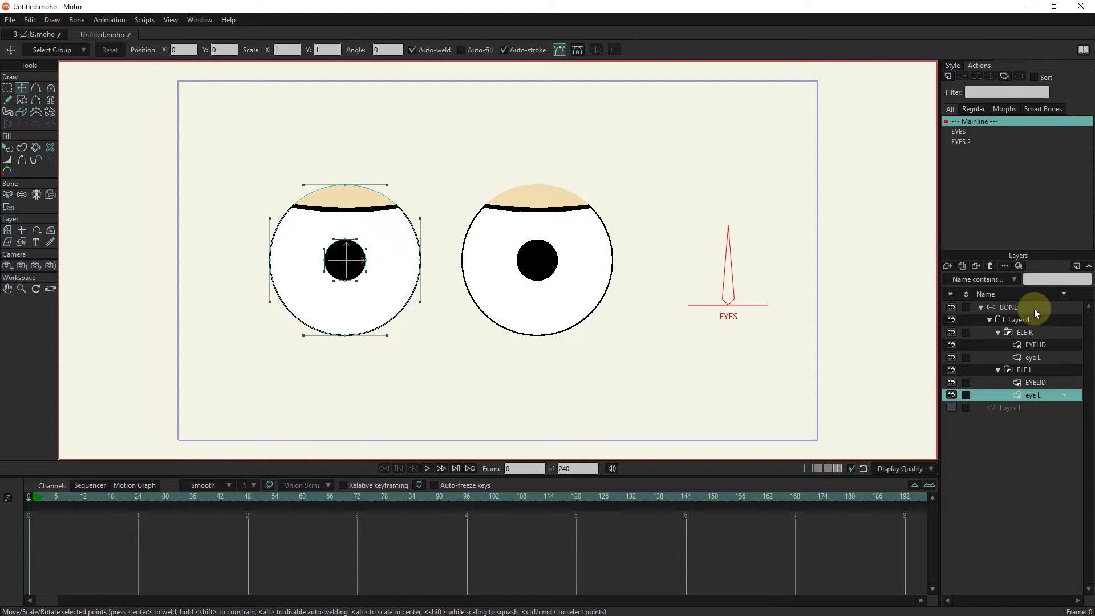
{"action": "left_click", "coordinate": [1015, 308]}
{"action": "left_click", "coordinate": [50, 88]}
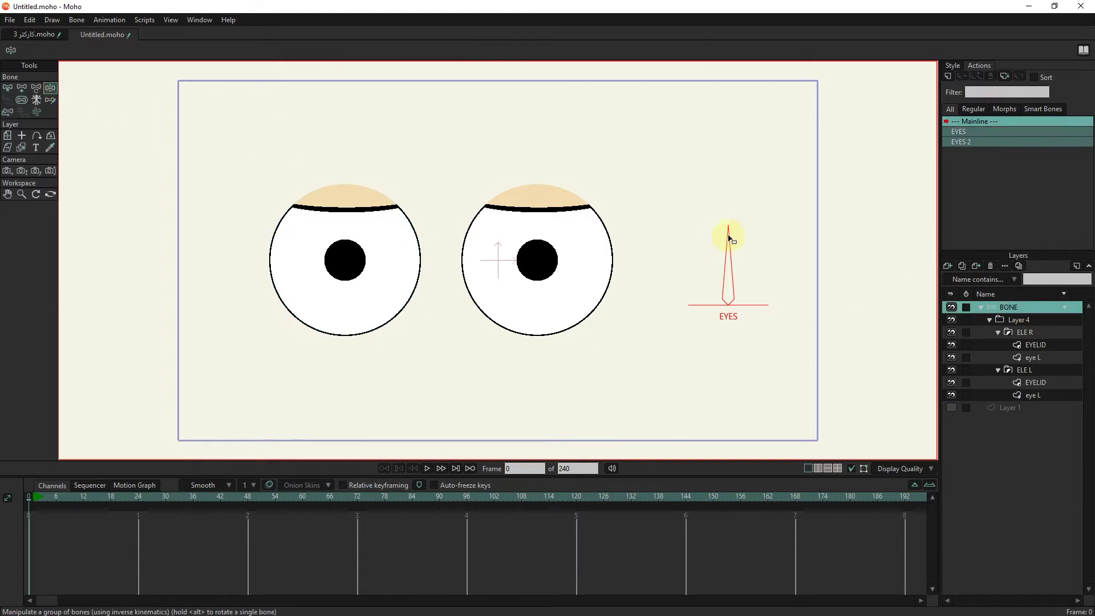
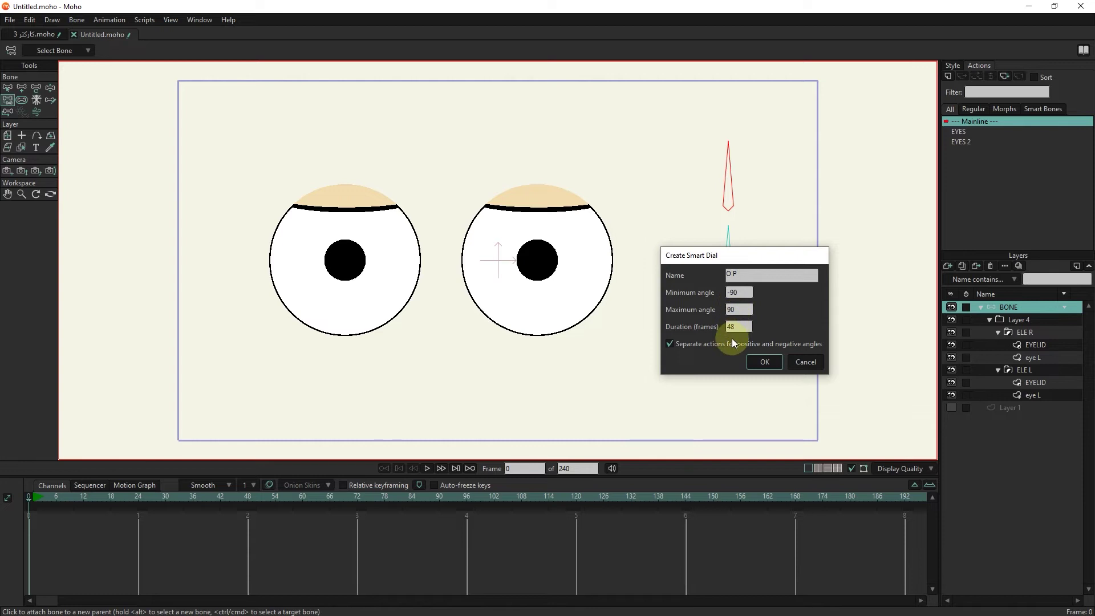
- Create the O P smart dial from -90 to 90 over 48 frames and raise the ELE L pupil to Y about 0.22 at frame 48
{"action": "left_click", "coordinate": [762, 361]}
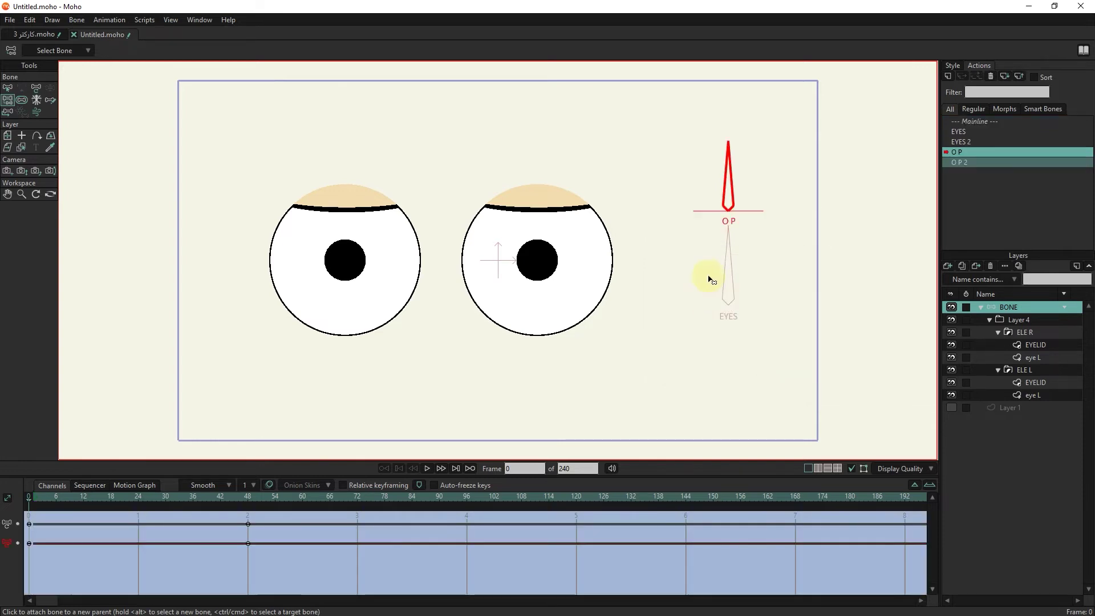
{"action": "left_click", "coordinate": [248, 496]}
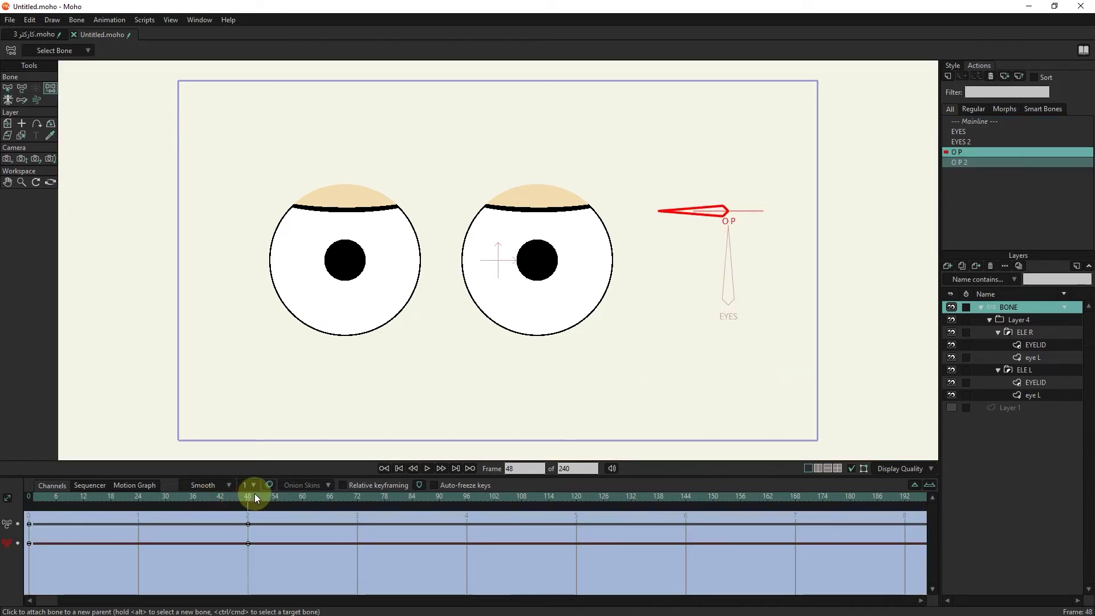
{"action": "left_click", "coordinate": [22, 136]}
{"action": "left_click", "coordinate": [341, 263]}
{"action": "left_click", "coordinate": [319, 214]}
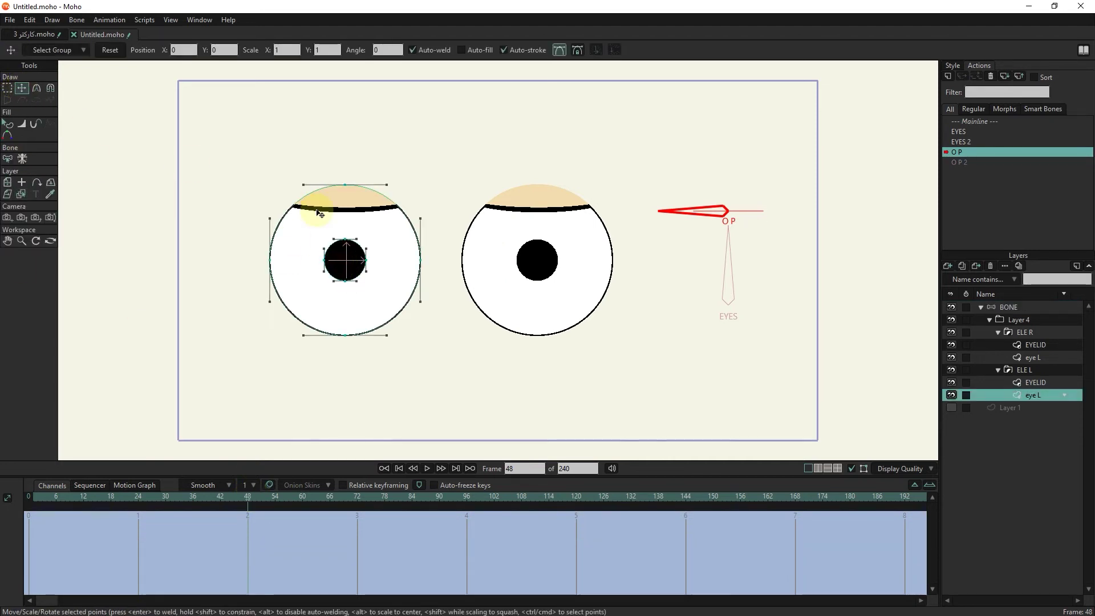
{"action": "left_click_drag", "start_coordinate": [346, 264], "coordinate": [349, 222]}
{"action": "key", "text": "ctrl+z"}
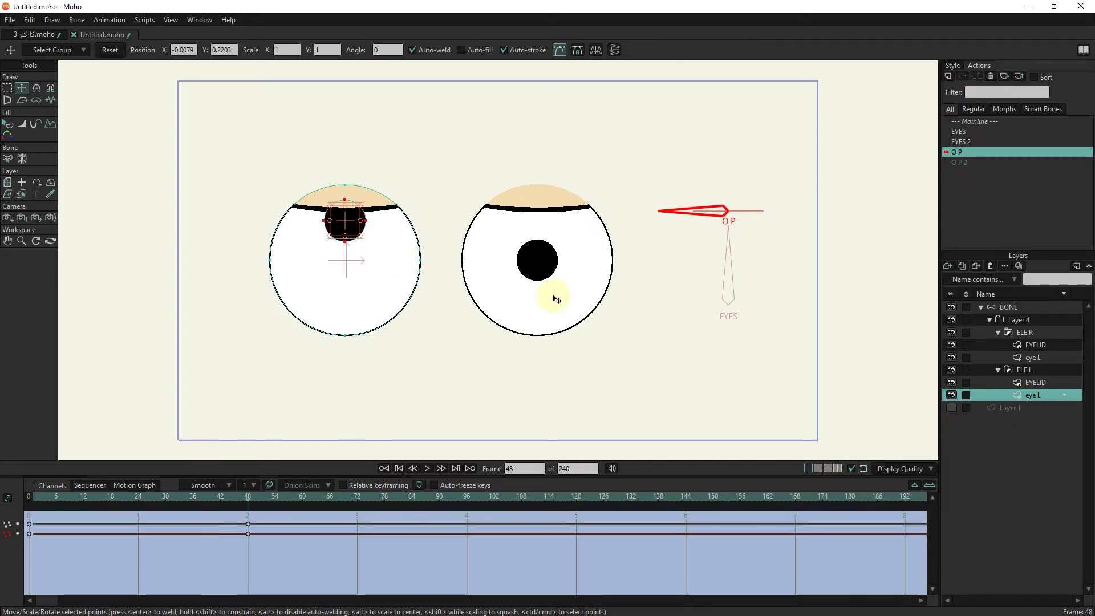
- At frame 48 of the O P action, raise the ELE R pupil to Y about 0.21 and scrub the motion
{"action": "left_click", "coordinate": [23, 194]}
{"action": "left_click", "coordinate": [536, 259]}
{"action": "left_click", "coordinate": [22, 88]}
{"action": "left_click_drag", "start_coordinate": [539, 262], "coordinate": [539, 224]}
{"action": "left_click", "coordinate": [623, 292]}
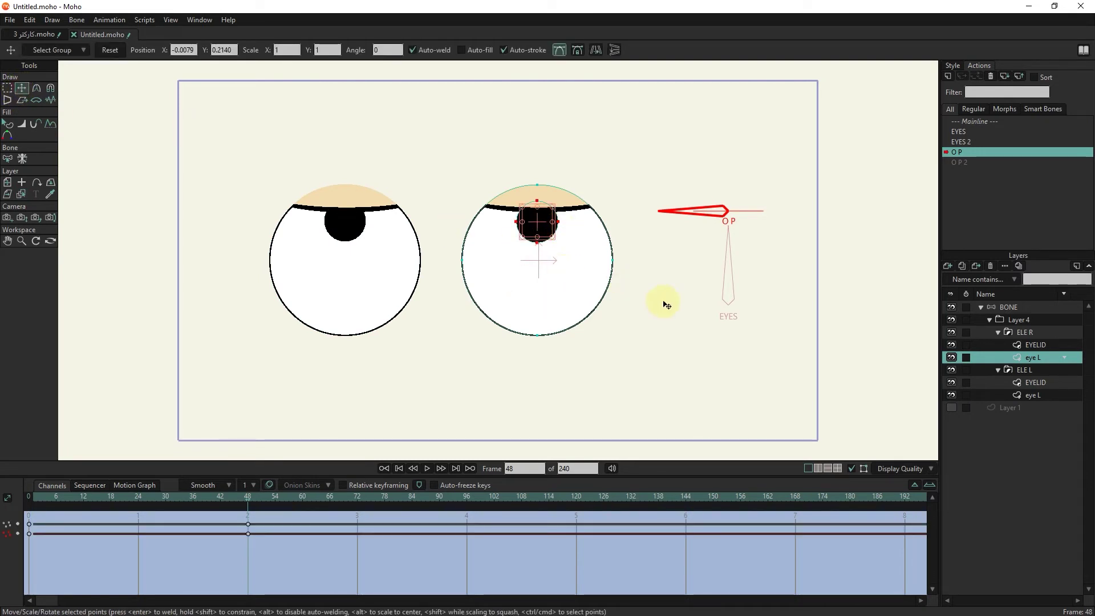
{"action": "left_click_drag", "start_coordinate": [111, 495], "coordinate": [251, 489]}
- Switch through the mainline to the O P 2 action and lower the ELE R pupil to Y about -0.23 at frame 48
{"action": "double_click", "coordinate": [972, 121]}
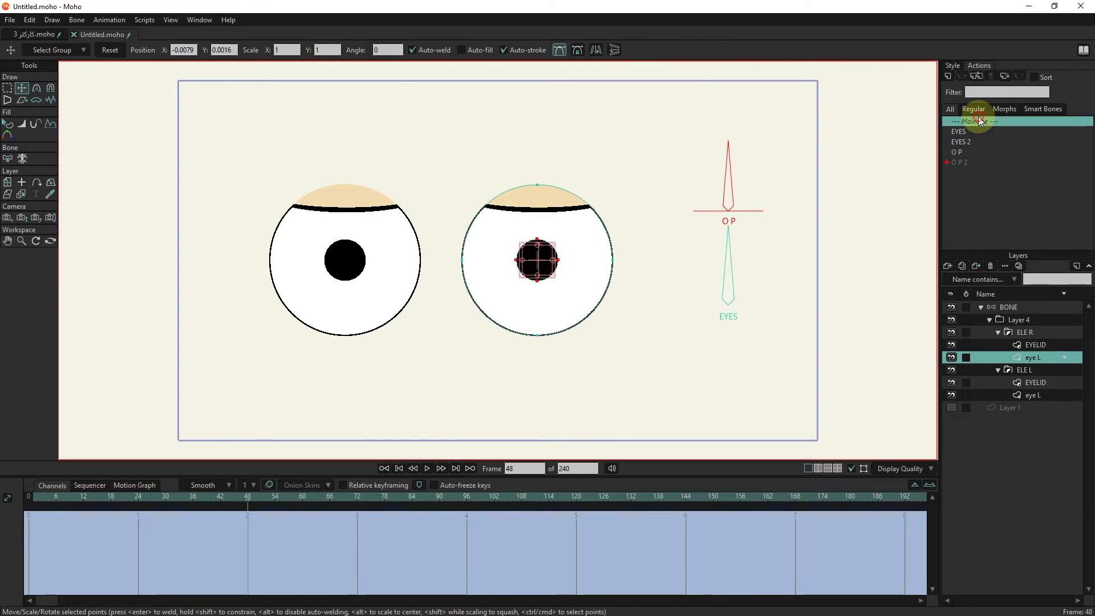
{"action": "double_click", "coordinate": [964, 162]}
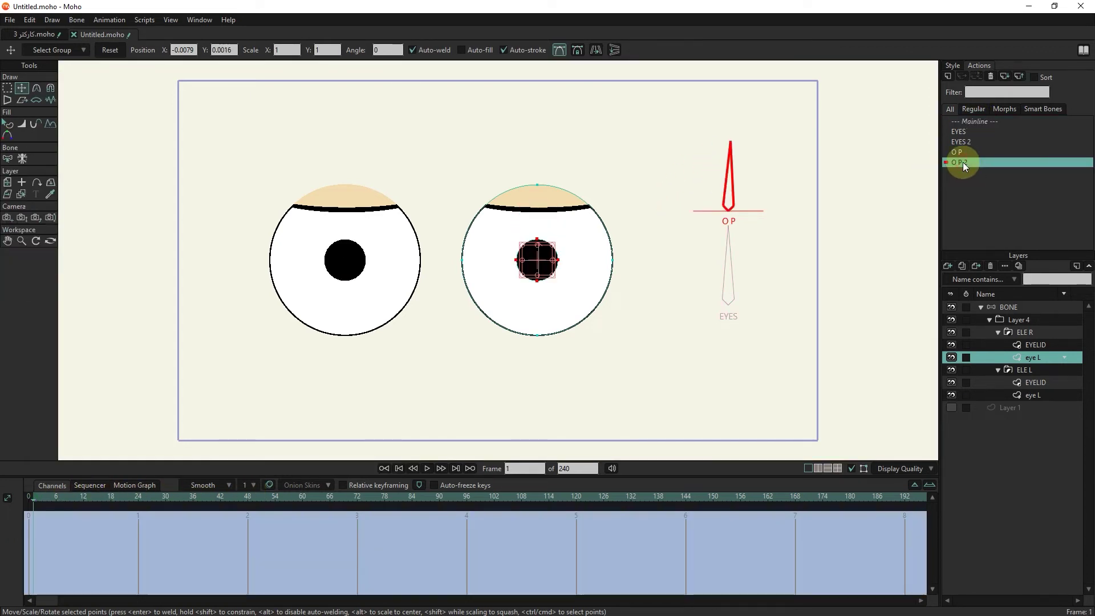
{"action": "left_click_drag", "start_coordinate": [189, 498], "coordinate": [249, 497]}
{"action": "left_click_drag", "start_coordinate": [532, 263], "coordinate": [537, 304]}
{"action": "key", "text": "ctrl+z"}
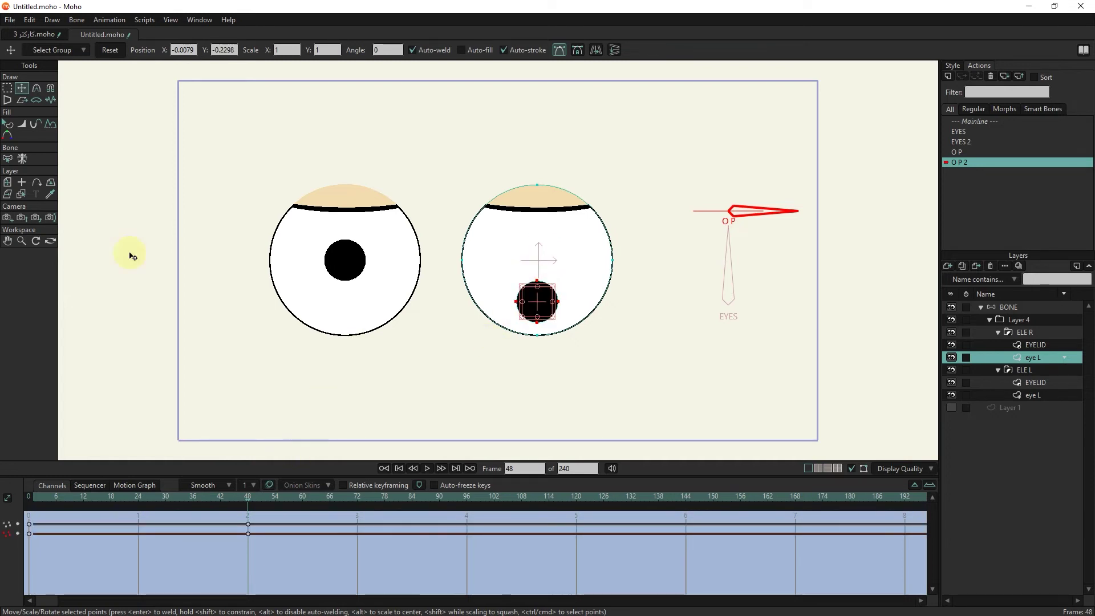
- At frame 48 of the O P 2 action, lower the ELE L pupil to match the ELE R pupil's height and scrub the motion
{"action": "left_click", "coordinate": [22, 194]}
{"action": "left_click", "coordinate": [345, 264]}
{"action": "left_click", "coordinate": [21, 88]}
{"action": "left_click_drag", "start_coordinate": [357, 262], "coordinate": [349, 305]}
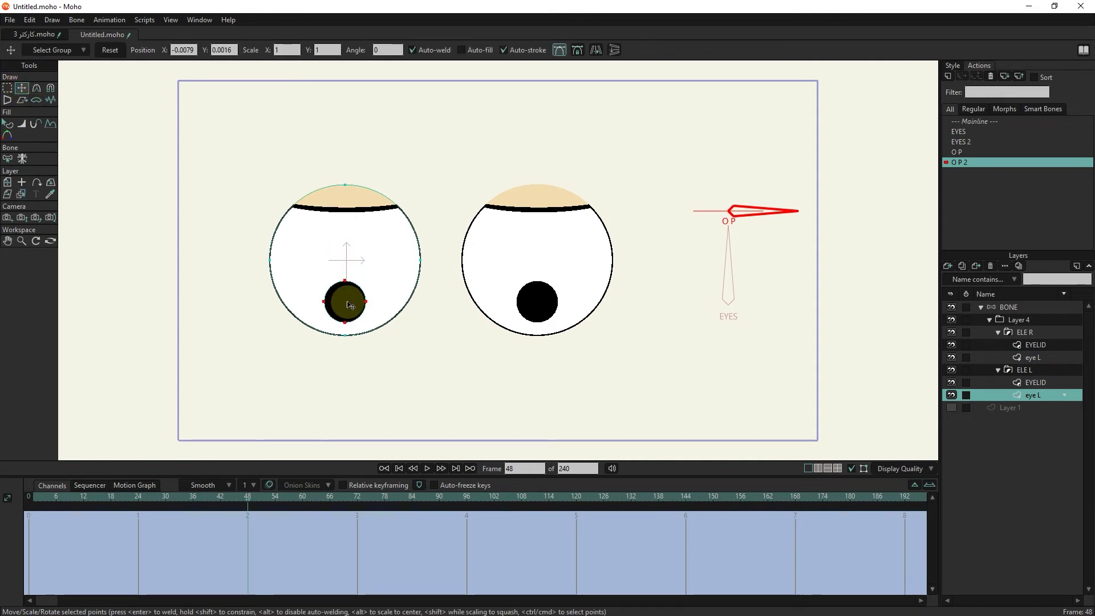
{"action": "left_click_drag", "start_coordinate": [239, 499], "coordinate": [198, 501]}
- Return to the mainline and test the O P and EYES dials on the BONE layer with Manipulate Bones, undoing the test rotations
{"action": "double_click", "coordinate": [969, 121]}
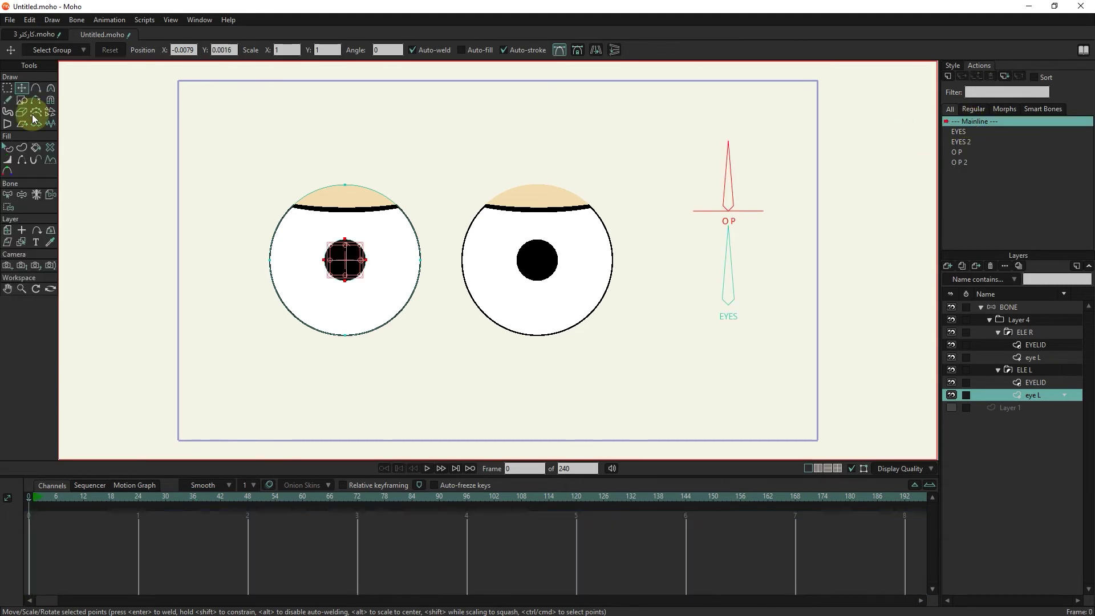
{"action": "left_click", "coordinate": [993, 306]}
{"action": "left_click", "coordinate": [51, 88]}
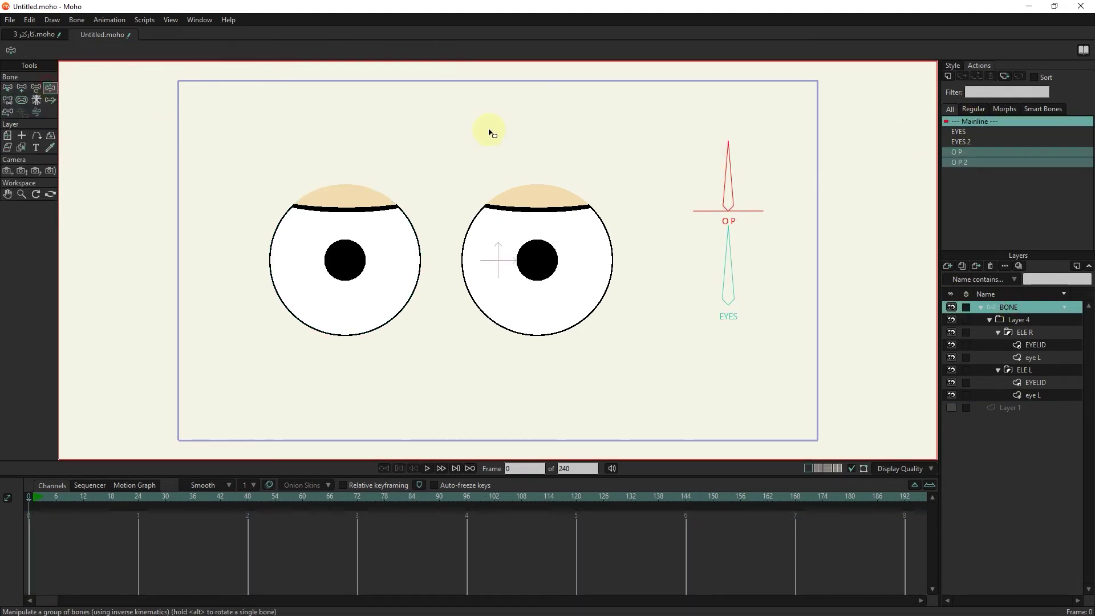
{"action": "left_click_drag", "start_coordinate": [690, 167], "coordinate": [838, 190]}
{"action": "mouse_move", "coordinate": [734, 264]}
{"action": "left_mouse_down"}
{"action": "mouse_move", "coordinate": [665, 254]}
{"action": "mouse_move", "coordinate": [726, 276]}
{"action": "mouse_move", "coordinate": [732, 245]}
{"action": "left_mouse_up"}
{"action": "key", "text": "ctrl+z"}
{"action": "key", "text": "ctrl+z"}
{"action": "key", "text": "ctrl+z"}
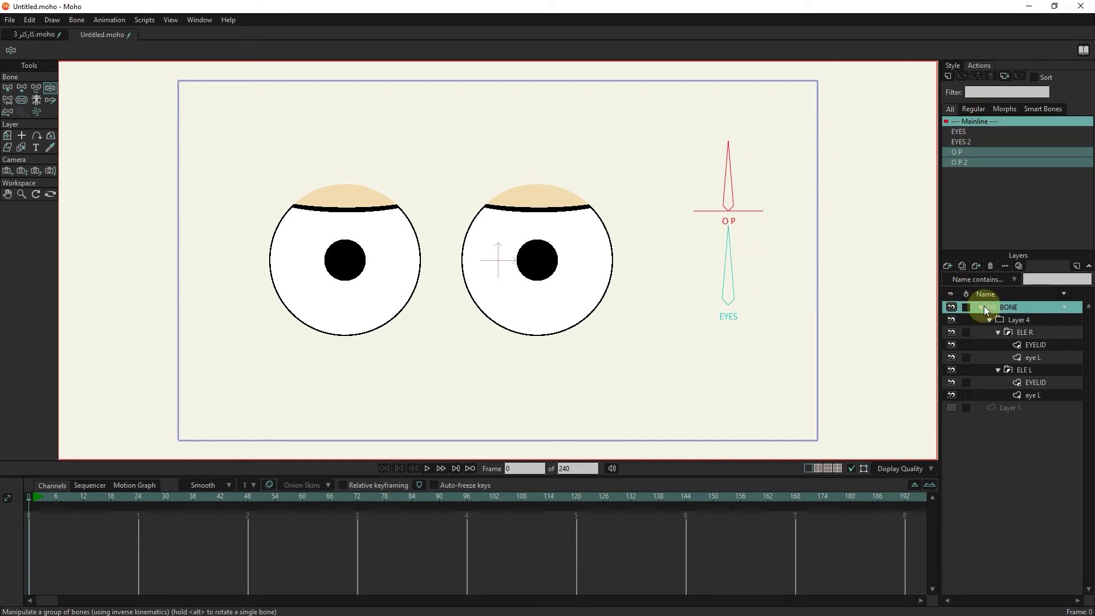
- Draw a vertical bone below the EYES bone and detach it from its parent bone
{"action": "left_click", "coordinate": [8, 89]}
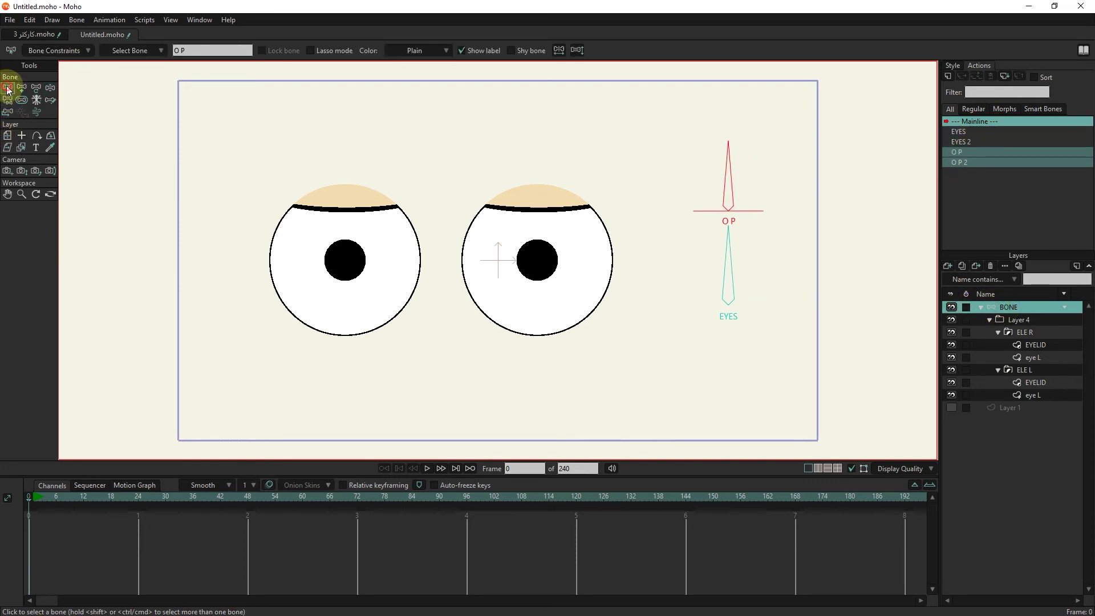
{"action": "left_click", "coordinate": [21, 88]}
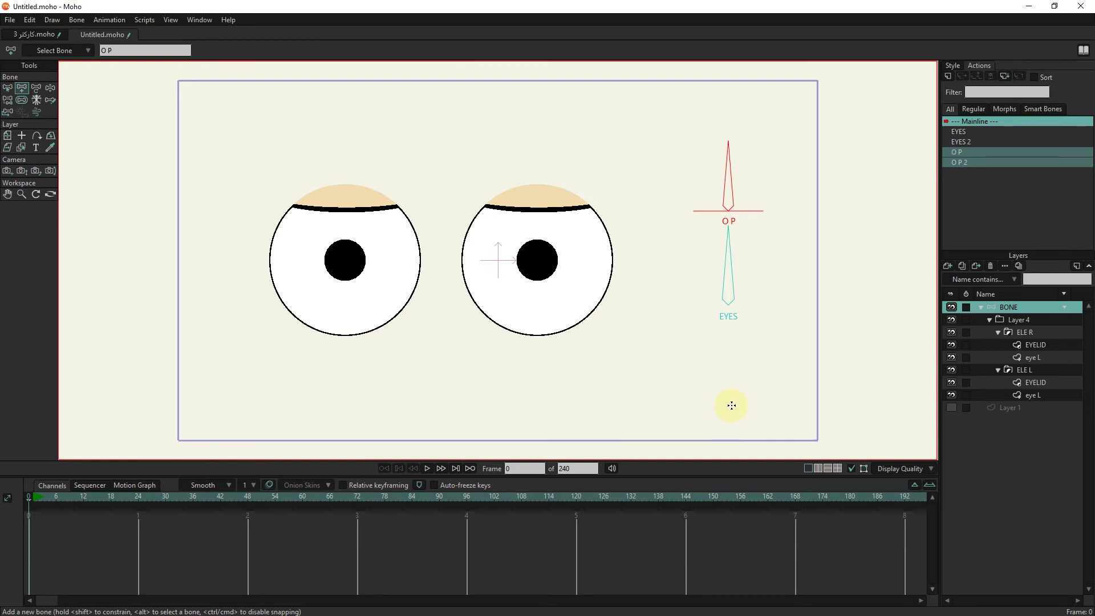
{"action": "left_click_drag", "start_coordinate": [732, 405], "coordinate": [729, 328]}
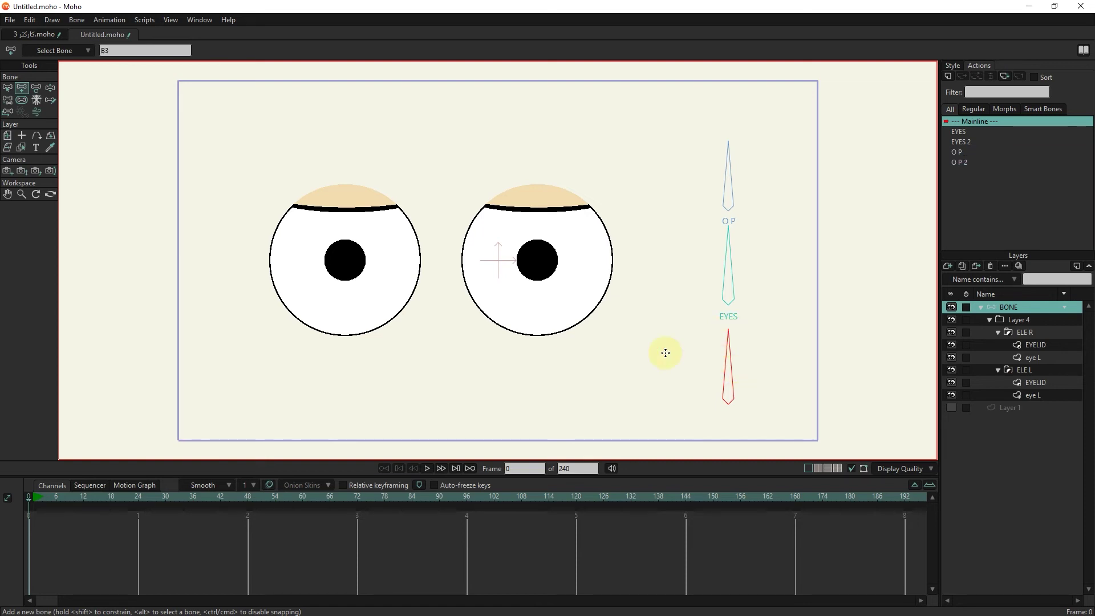
{"action": "left_click", "coordinate": [22, 100]}
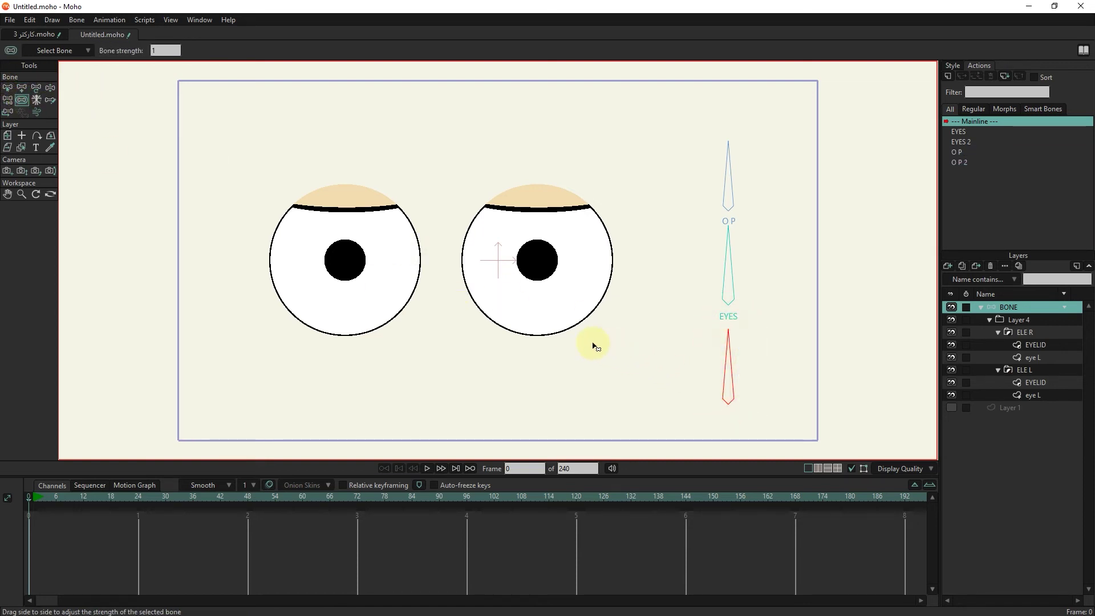
{"action": "left_click", "coordinate": [7, 100]}
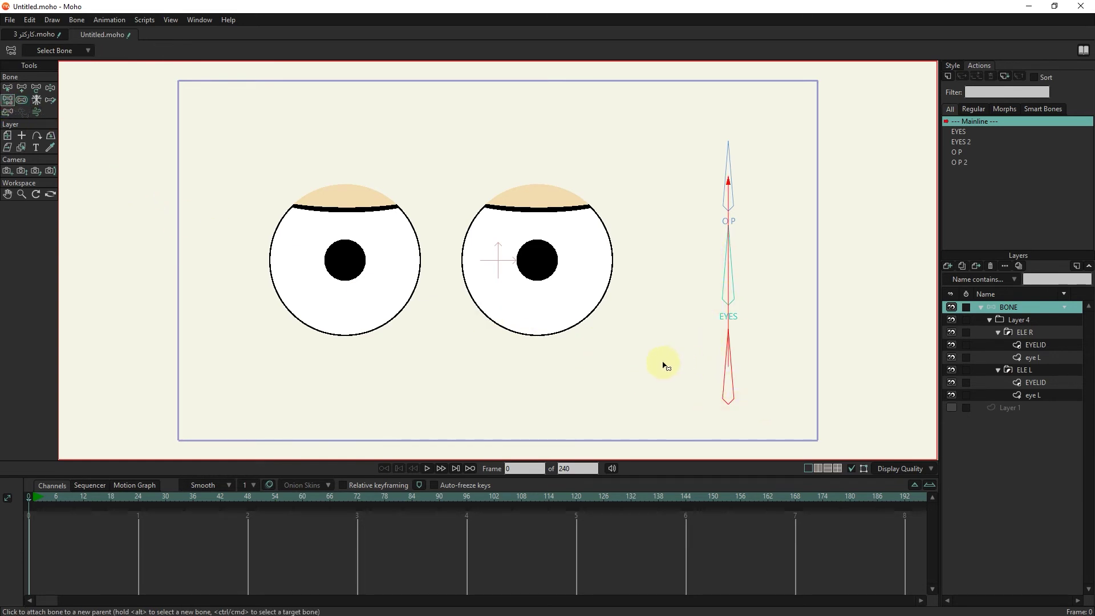
- Make the new bone a smart bone dial named EYELID, from -90 to 90 over 48 frames with separate positive and negative actions
{"action": "left_click", "coordinate": [80, 22]}
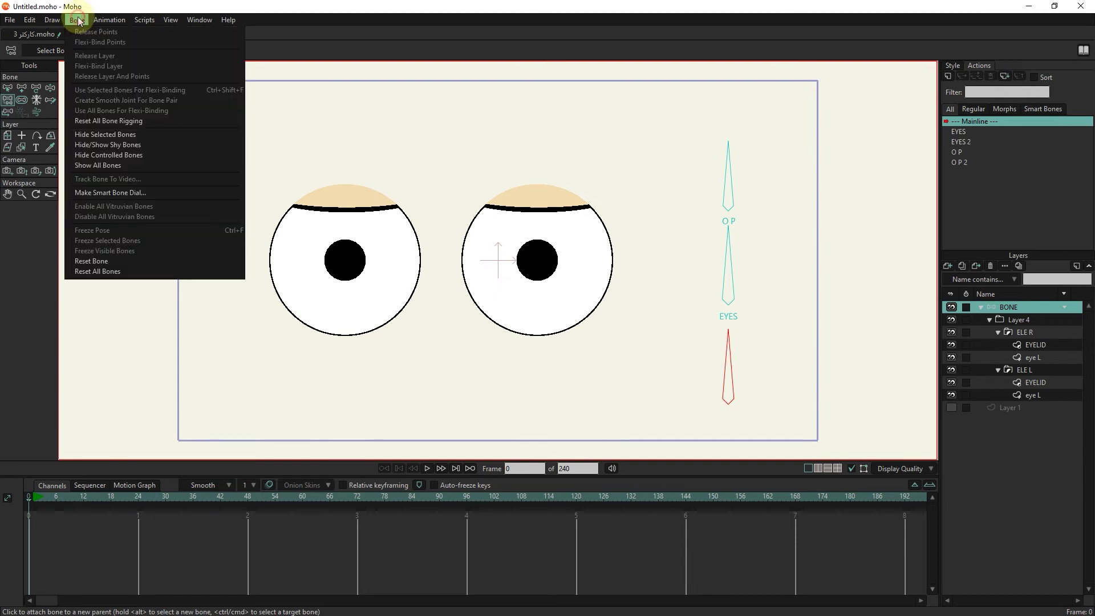
{"action": "left_click", "coordinate": [164, 193]}
{"action": "type", "text": "EYELID"}
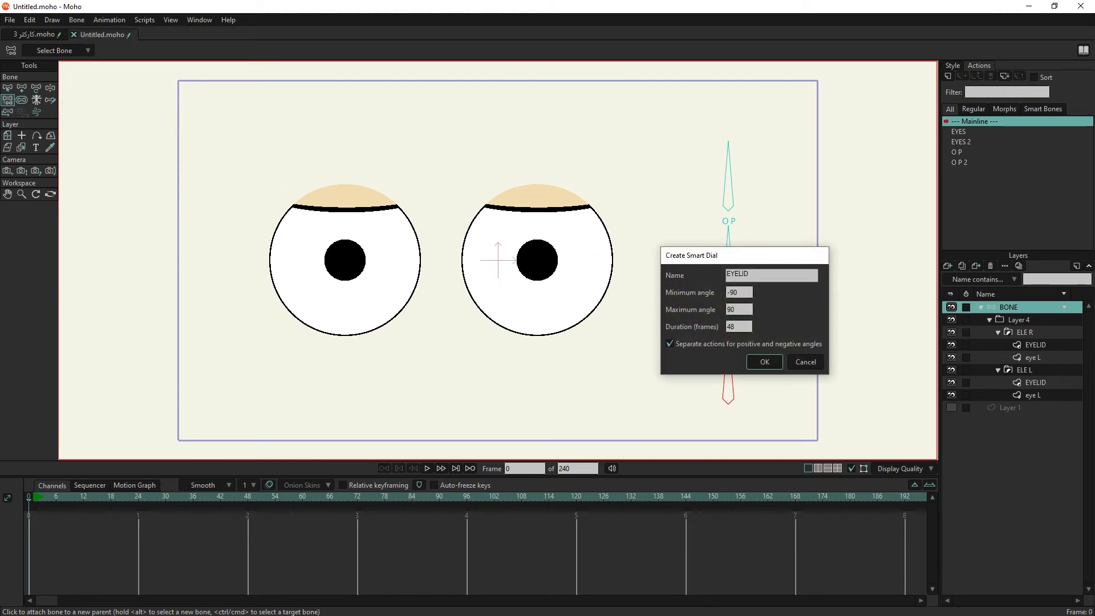
{"action": "left_click", "coordinate": [765, 360]}
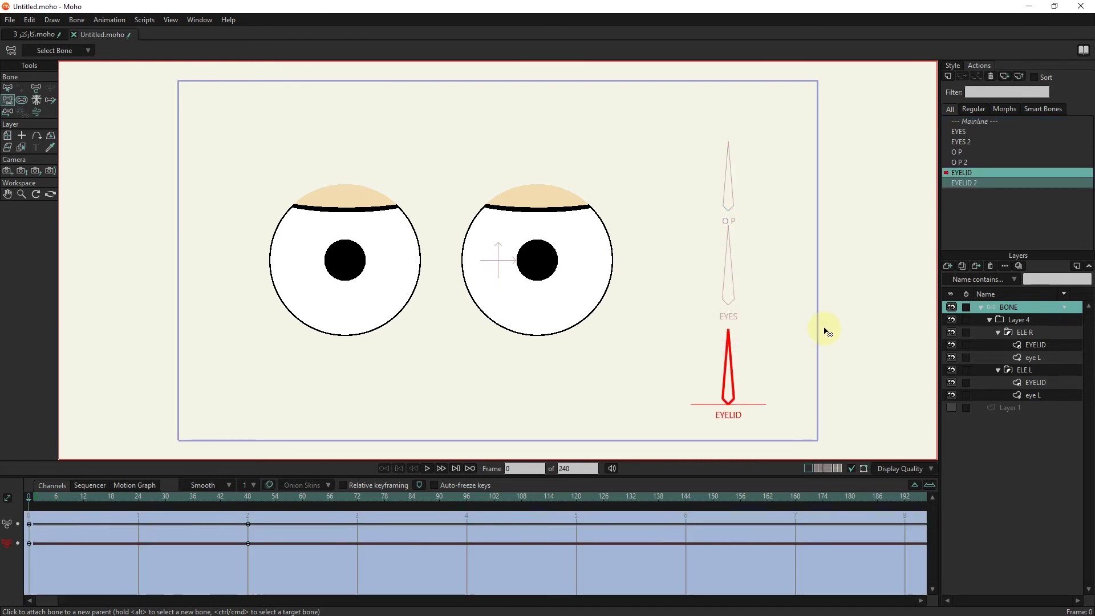
- At frame 48 of the EYELID action, close the ELE L eyelid by lowering its bottom point to Y about -0.41
{"action": "left_click", "coordinate": [242, 499]}
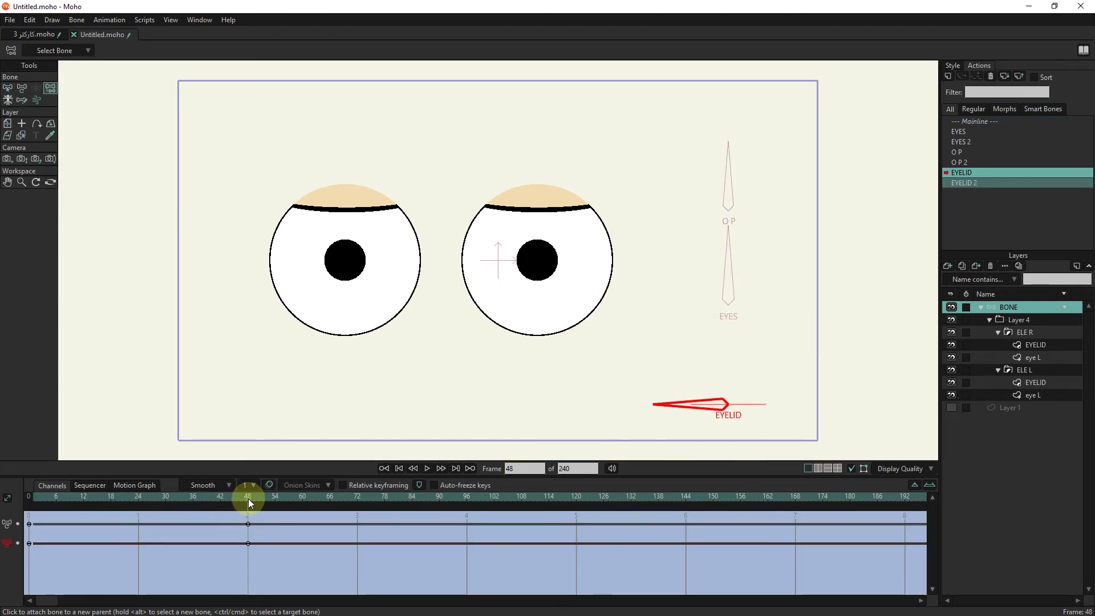
{"action": "left_click", "coordinate": [21, 135]}
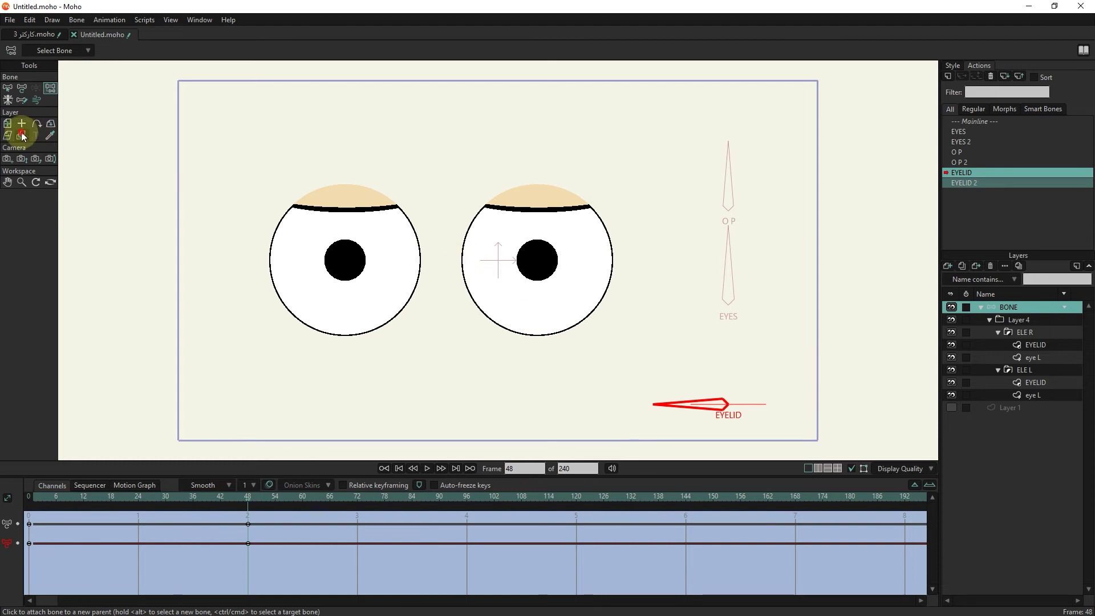
{"action": "left_click", "coordinate": [333, 199]}
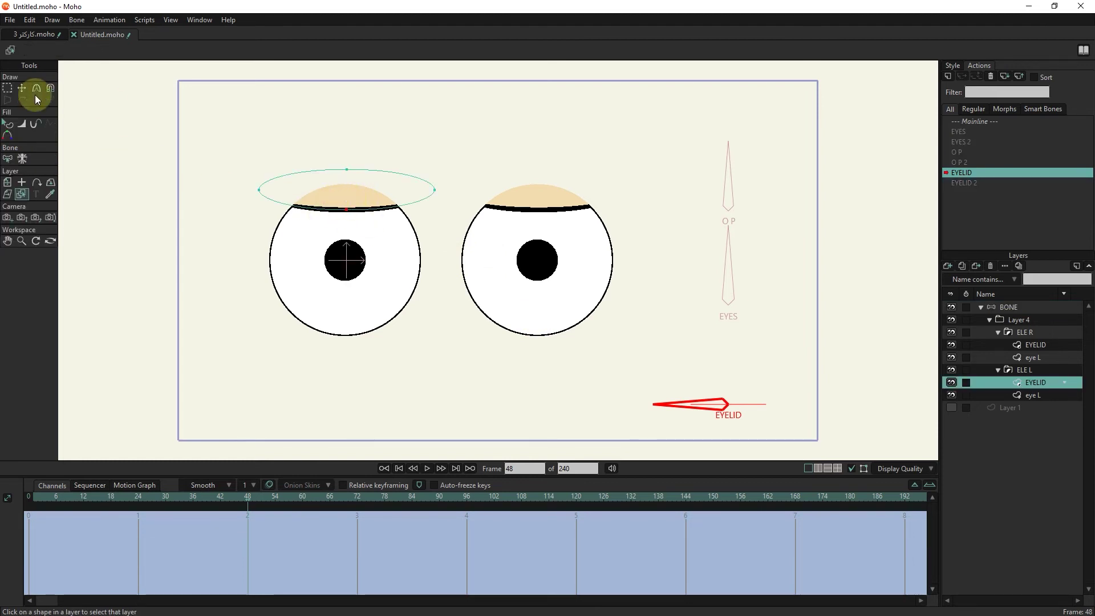
{"action": "left_click", "coordinate": [8, 88]}
{"action": "left_click_drag", "start_coordinate": [362, 231], "coordinate": [328, 209]}
{"action": "left_click", "coordinate": [346, 209]}
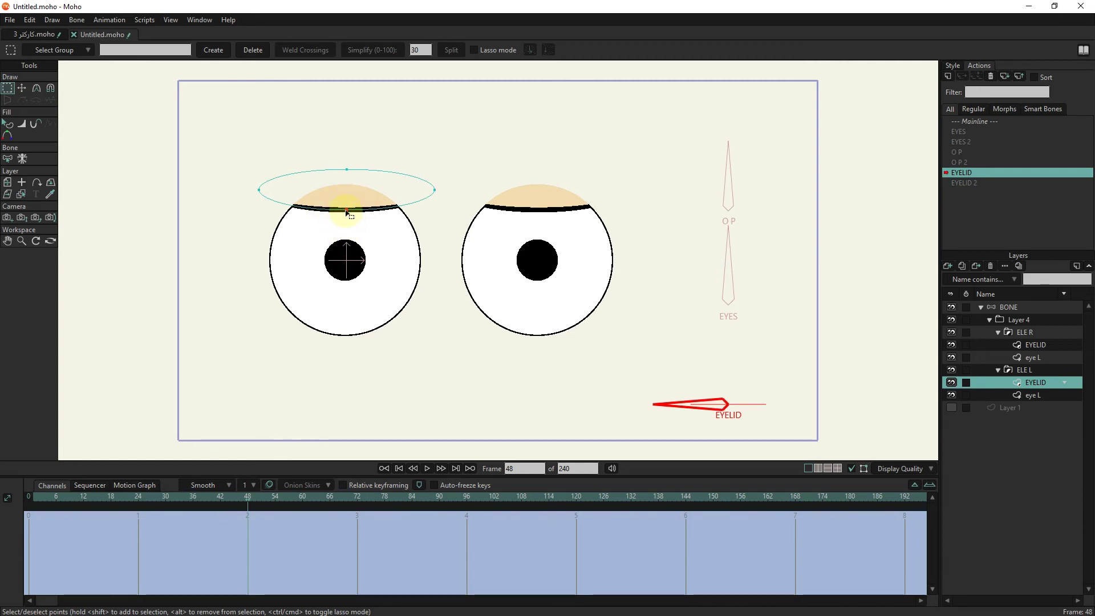
{"action": "left_click", "coordinate": [22, 88]}
{"action": "left_click_drag", "start_coordinate": [346, 215], "coordinate": [368, 336]}
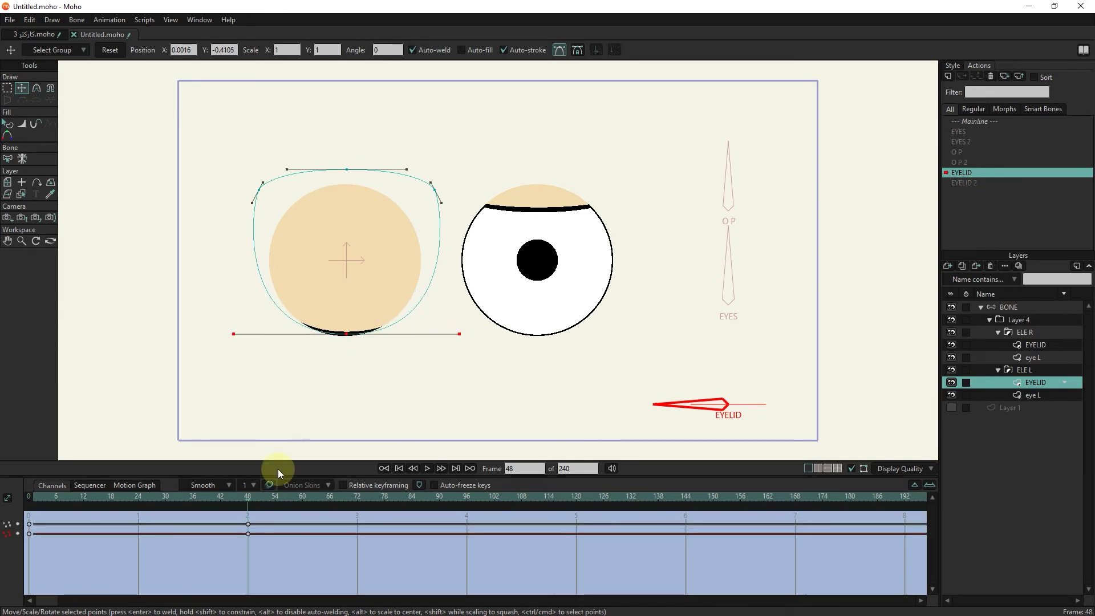
- At frame 48 of the EYELID action, close the ELE R eyelid by lowering its bottom point to Y about -0.41
{"action": "left_click", "coordinate": [22, 194]}
{"action": "left_click", "coordinate": [553, 198]}
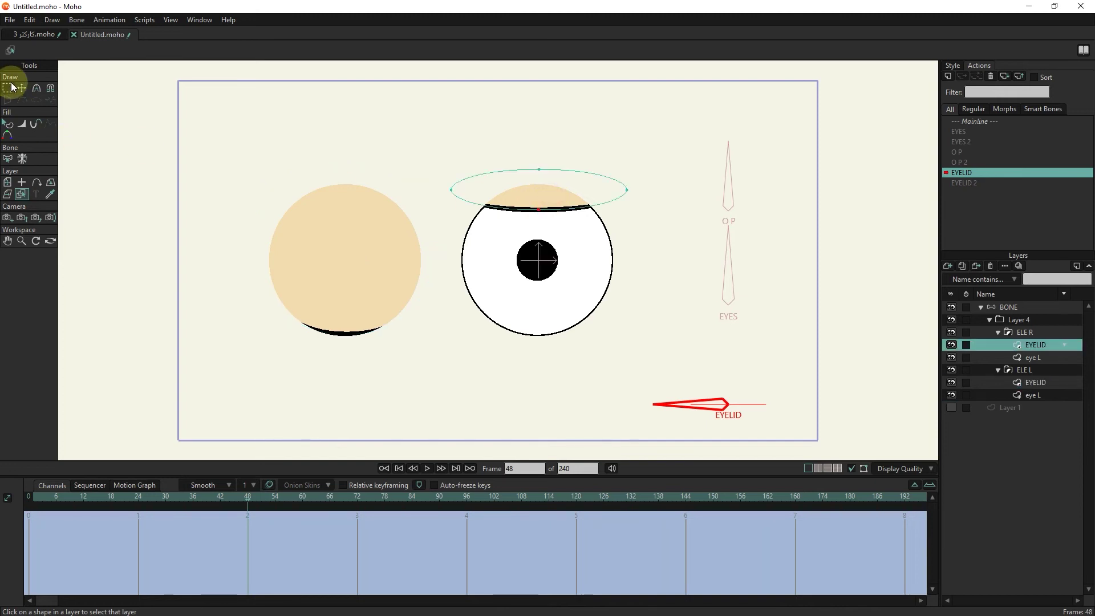
{"action": "left_click", "coordinate": [615, 253]}
{"action": "left_click", "coordinate": [564, 199]}
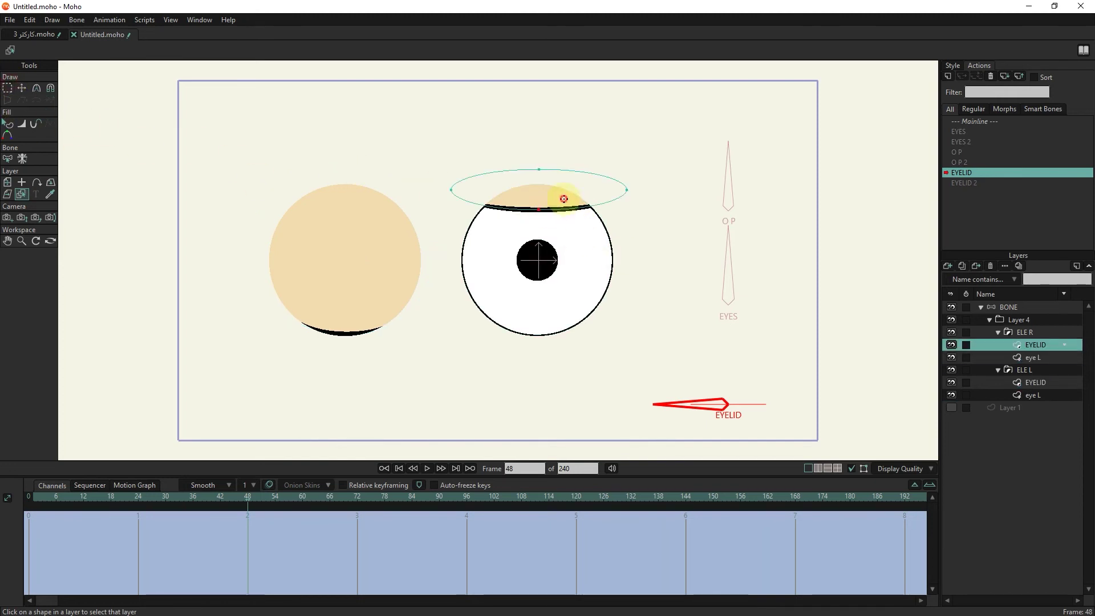
{"action": "left_click", "coordinate": [6, 88]}
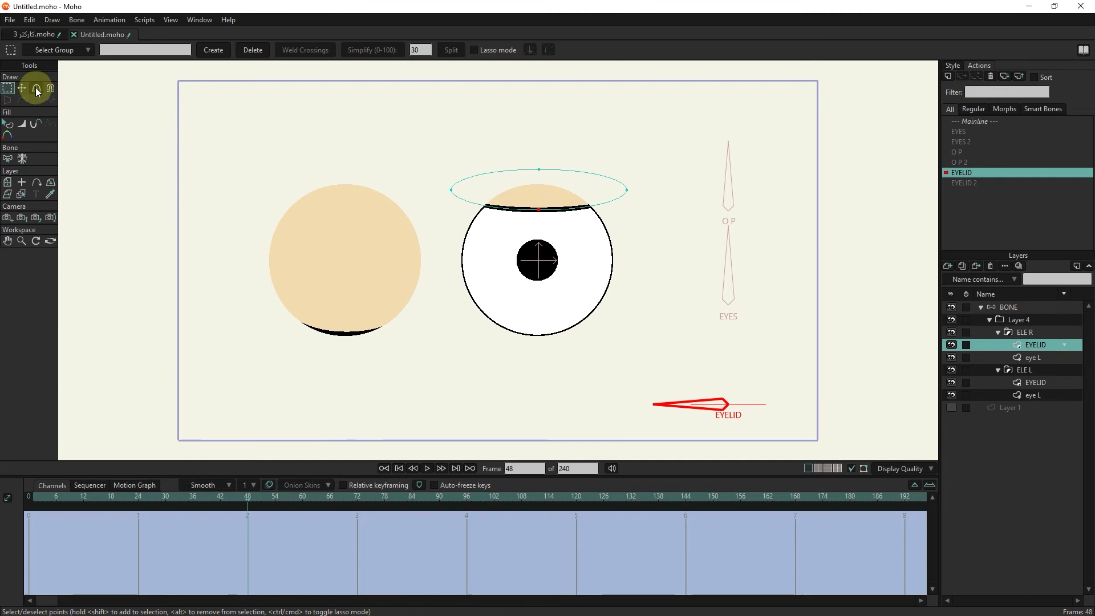
{"action": "key", "text": "t"}
{"action": "left_click_drag", "start_coordinate": [536, 209], "coordinate": [534, 347]}
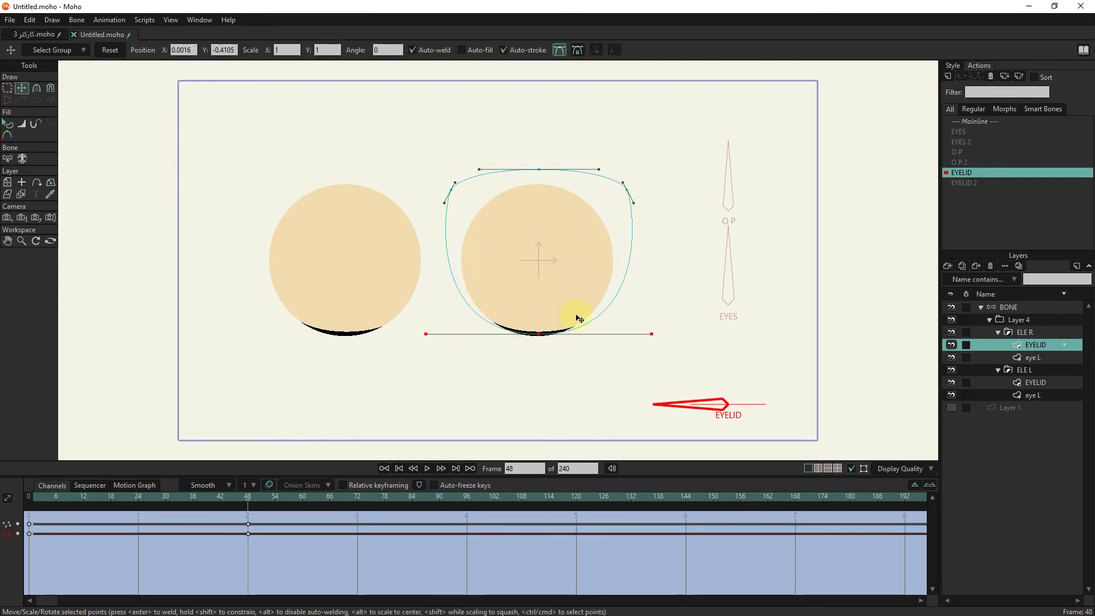
{"action": "mouse_move", "coordinate": [246, 498]}
{"action": "left_mouse_down"}
{"action": "mouse_move", "coordinate": [113, 496]}
{"action": "mouse_move", "coordinate": [122, 507]}
{"action": "mouse_move", "coordinate": [247, 505]}
{"action": "left_mouse_up"}
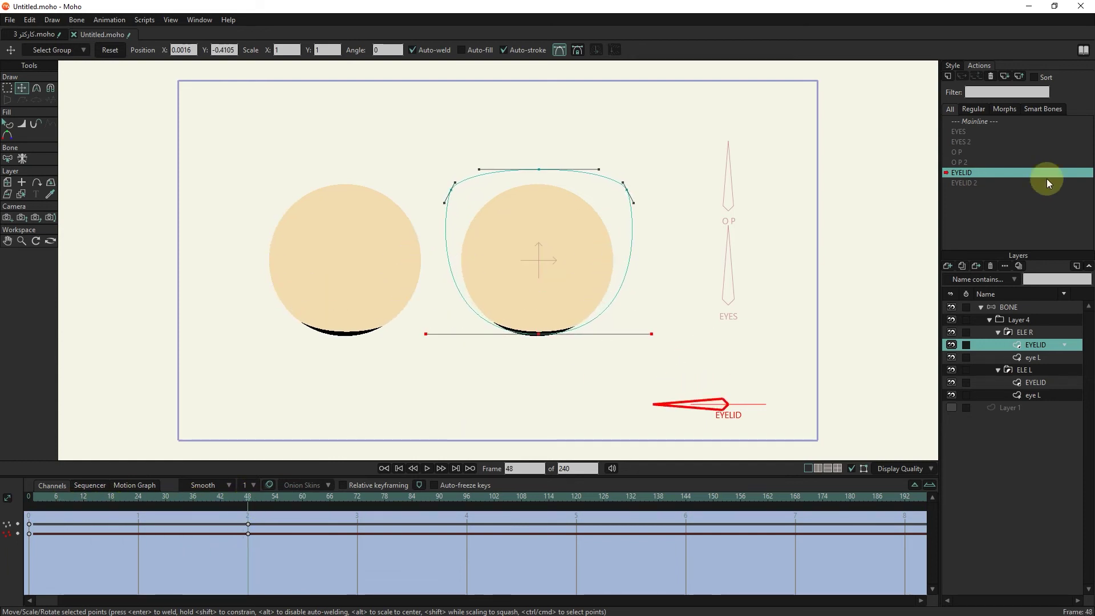
- Switch through the mainline to the EYELID 2 action and raise the ELE R eyelid's bottom point to Y about 0.33 at frame 48
{"action": "double_click", "coordinate": [981, 120]}
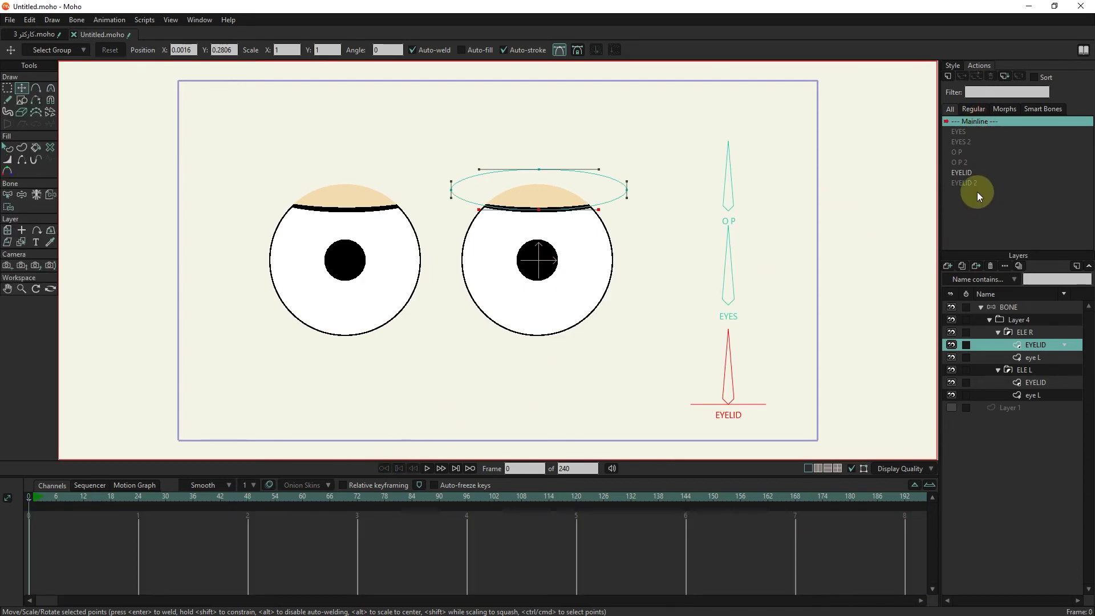
{"action": "double_click", "coordinate": [966, 181]}
{"action": "left_click_drag", "start_coordinate": [306, 500], "coordinate": [248, 500]}
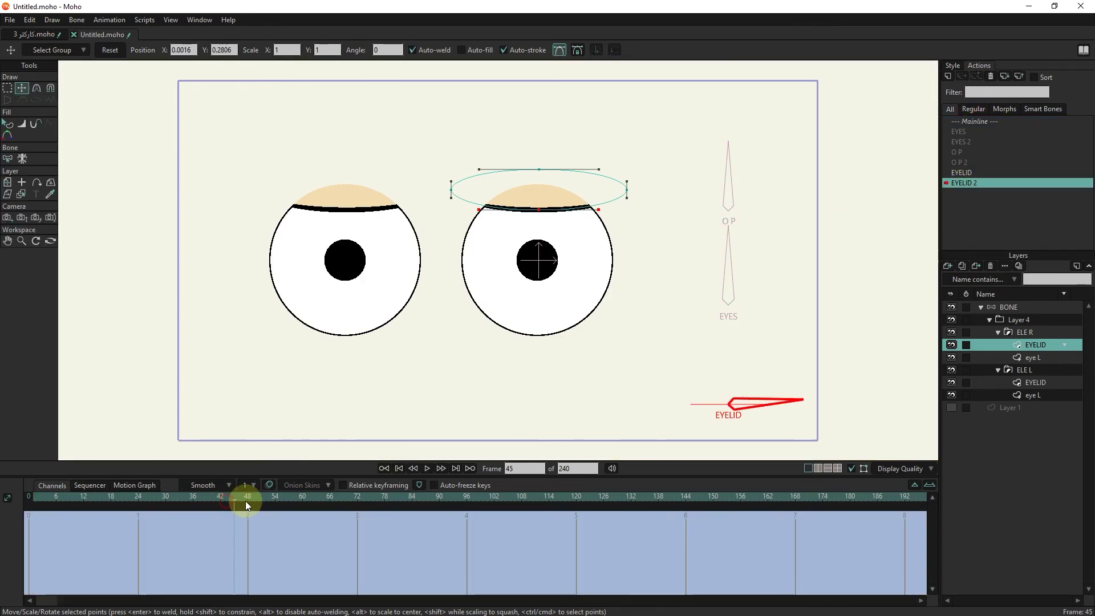
{"action": "left_click_drag", "start_coordinate": [540, 216], "coordinate": [542, 206]}
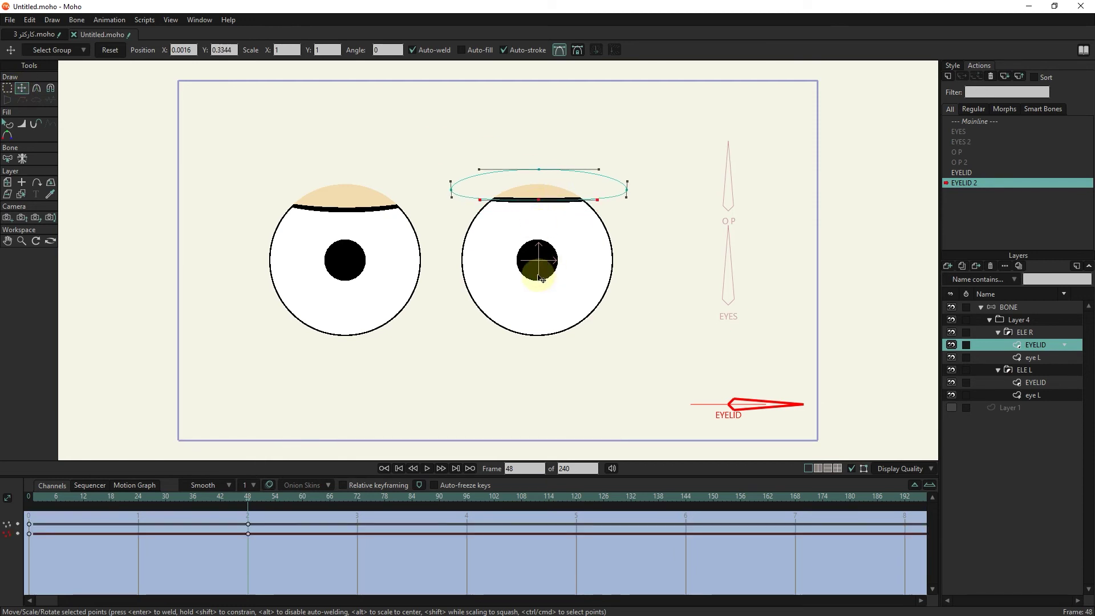
- At frame 48 of EYELID 2, narrow the ELE R eyeball by moving both side points slightly inward, the left one to X about -0.41
{"action": "left_click", "coordinate": [22, 194]}
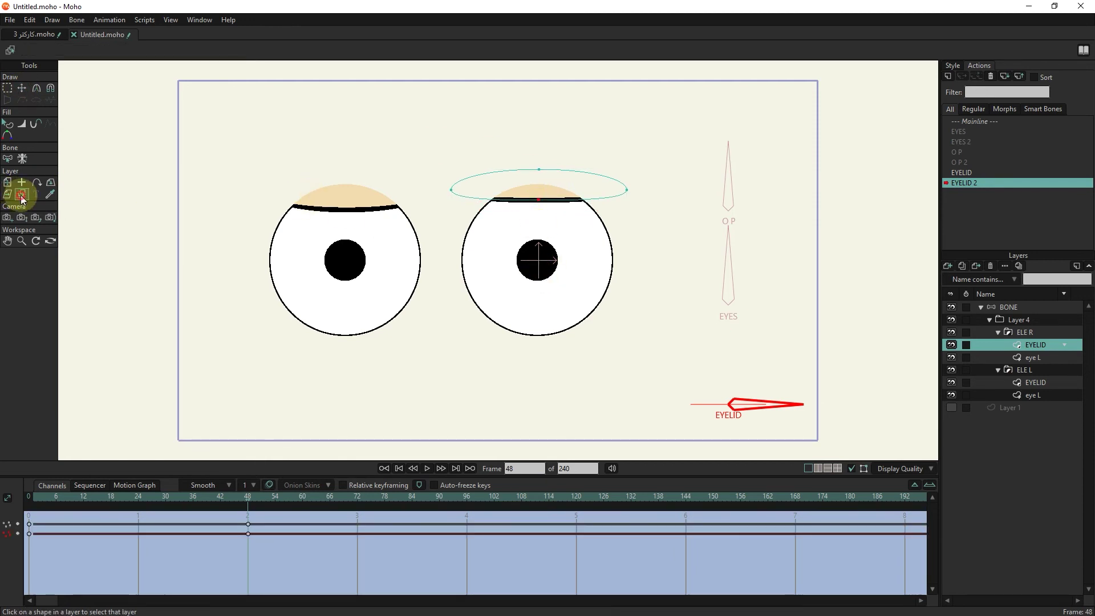
{"action": "left_click", "coordinate": [589, 269]}
{"action": "left_click", "coordinate": [23, 88]}
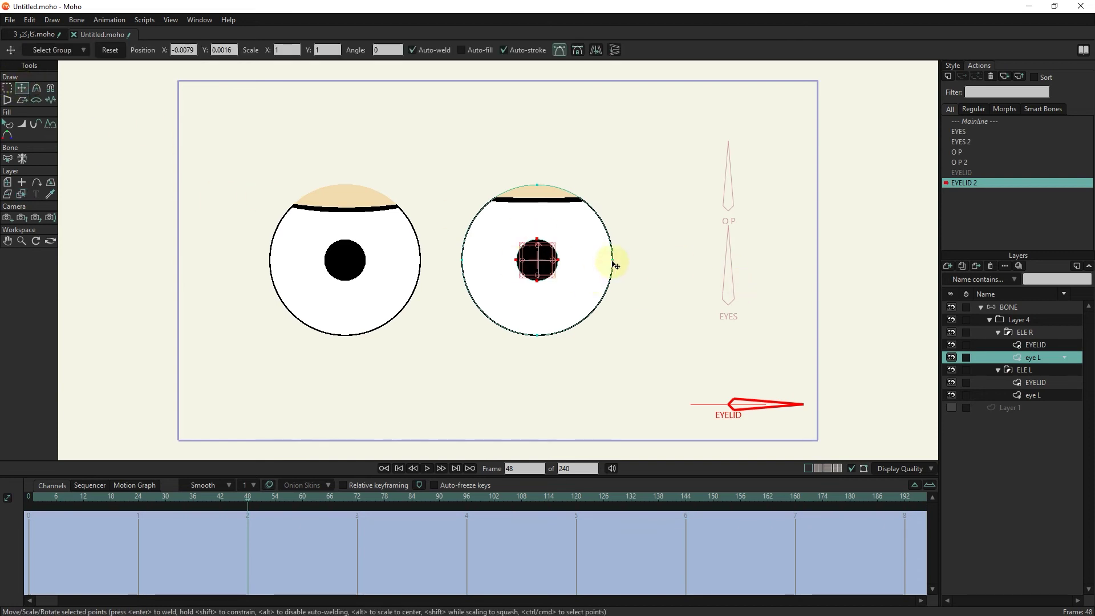
{"action": "left_click", "coordinate": [612, 261]}
{"action": "left_click_drag", "start_coordinate": [613, 261], "coordinate": [609, 260]}
{"action": "left_click_drag", "start_coordinate": [463, 260], "coordinate": [466, 260]}
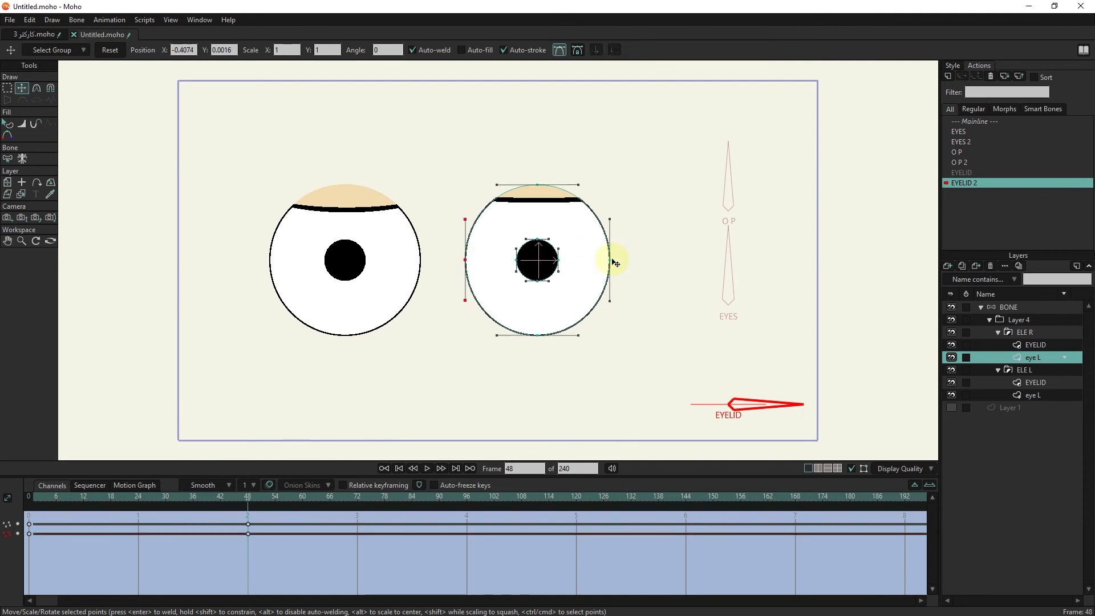
- Compare with frame 0 and fine-tune the ELE R eyeball's left side point to X about -0.40 at frame 48 of EYELID 2
{"action": "key", "text": "ctrl+shift+Left"}
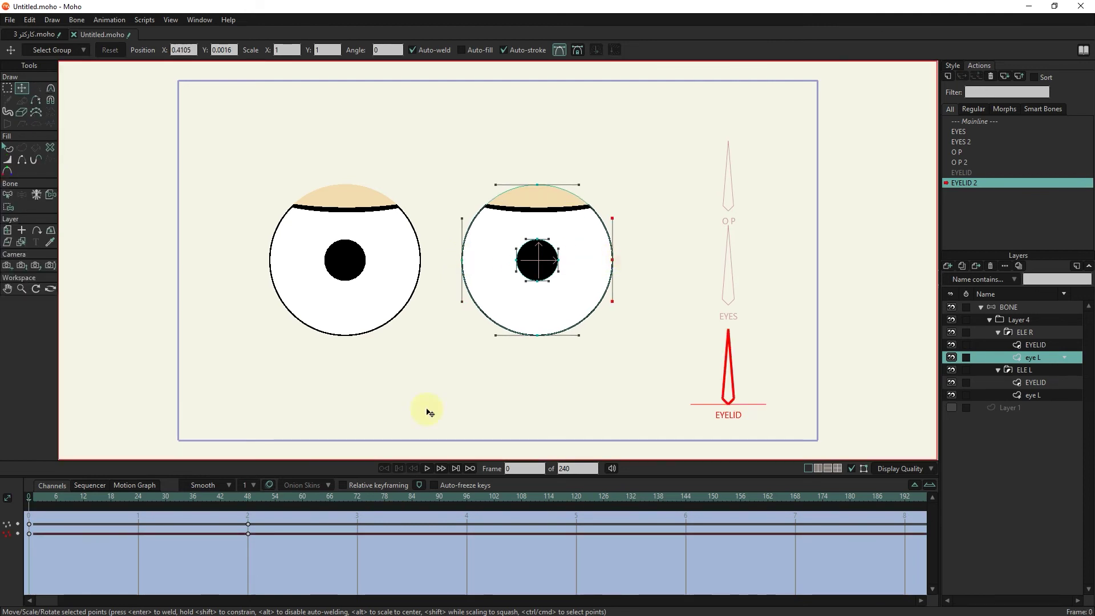
{"action": "left_click", "coordinate": [221, 497]}
{"action": "left_click", "coordinate": [248, 497]}
{"action": "left_click", "coordinate": [466, 260]}
{"action": "left_click_drag", "start_coordinate": [468, 259], "coordinate": [473, 259]}
{"action": "mouse_move", "coordinate": [248, 497]}
{"action": "left_mouse_down"}
{"action": "mouse_move", "coordinate": [153, 496]}
{"action": "mouse_move", "coordinate": [256, 507]}
{"action": "left_mouse_up"}
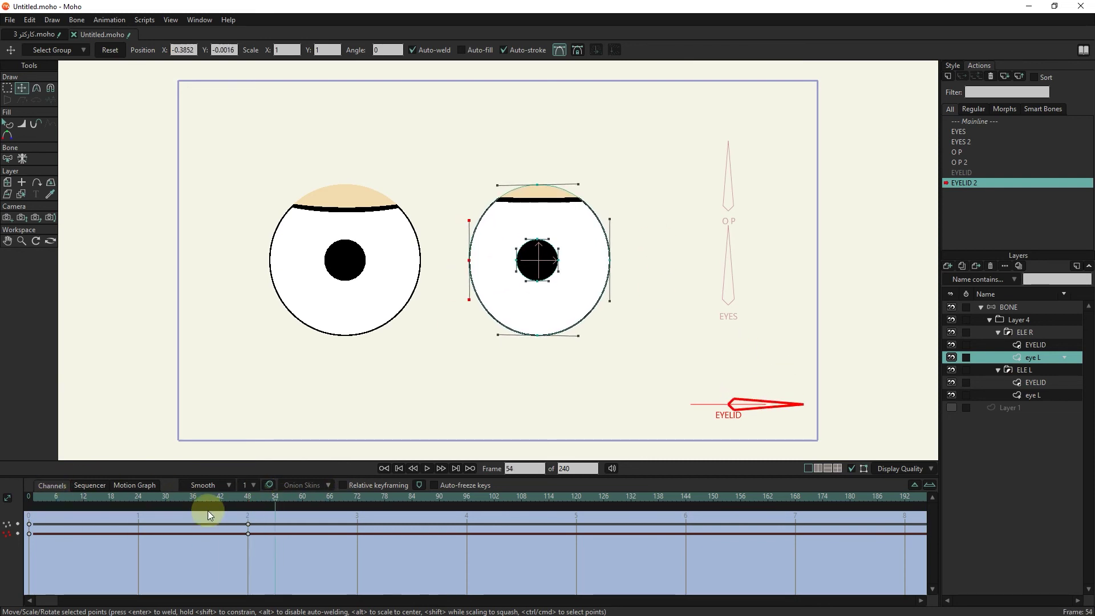
{"action": "left_click", "coordinate": [246, 504]}
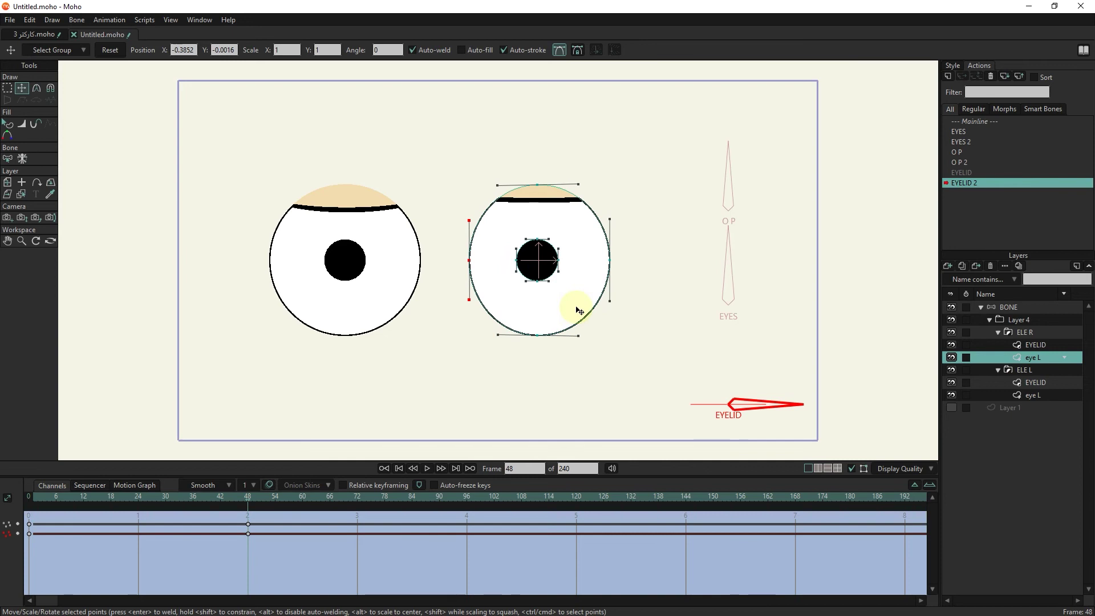
{"action": "mouse_move", "coordinate": [471, 267]}
{"action": "left_mouse_down"}
{"action": "mouse_move", "coordinate": [481, 257]}
{"action": "mouse_move", "coordinate": [467, 263]}
{"action": "left_mouse_up"}
{"action": "left_click_drag", "start_coordinate": [251, 498], "coordinate": [244, 472]}
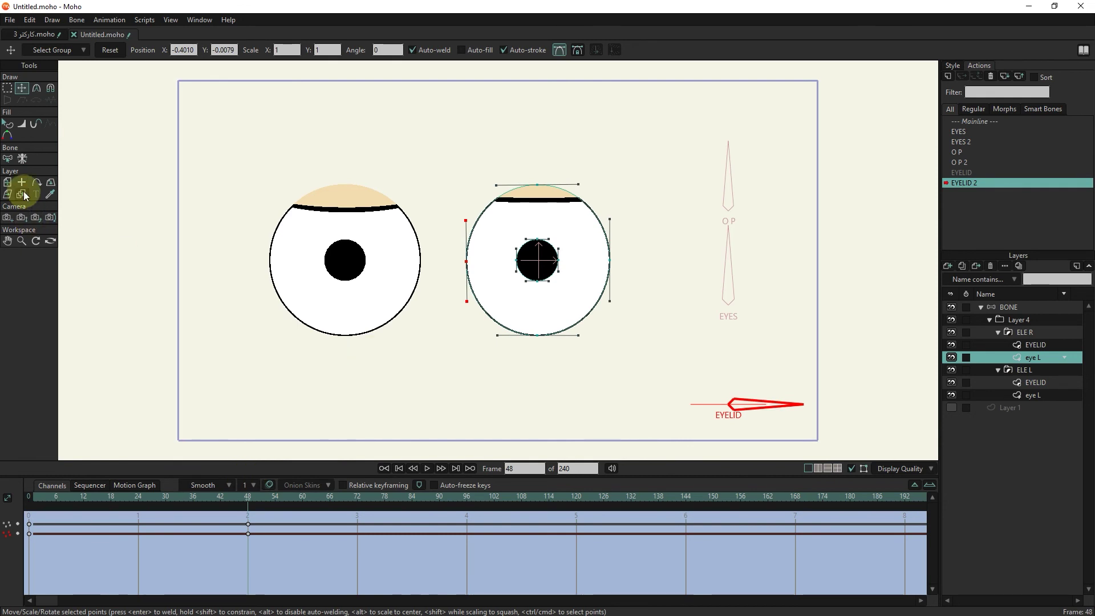
- At frame 48 of EYELID 2, raise the ELE L eyelid's bottom point to Y about 0.33
{"action": "left_click", "coordinate": [21, 194]}
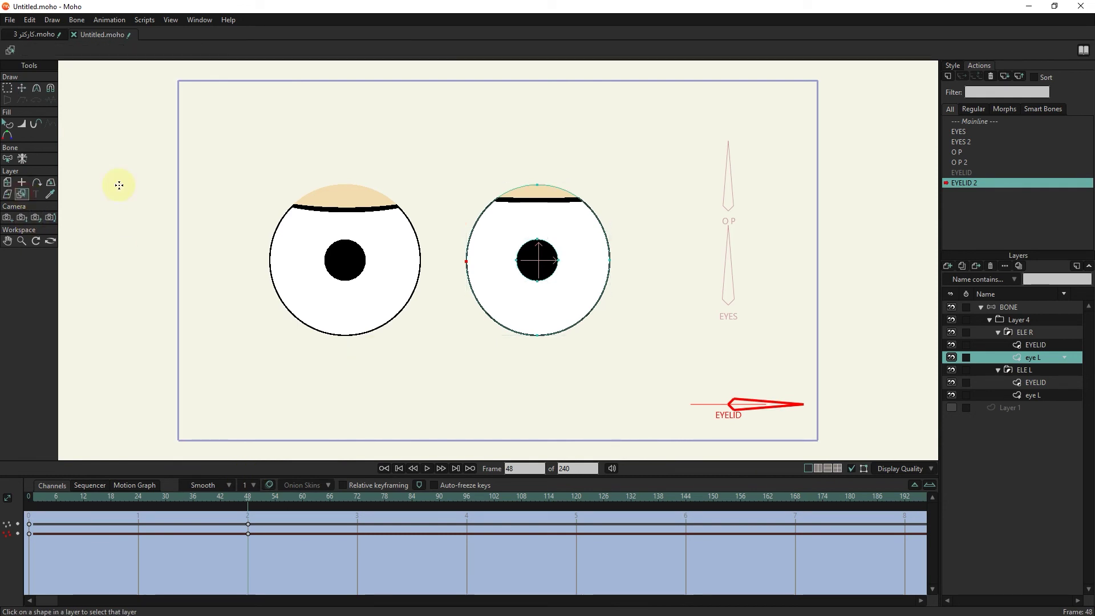
{"action": "left_click", "coordinate": [352, 203]}
{"action": "left_click", "coordinate": [6, 88]}
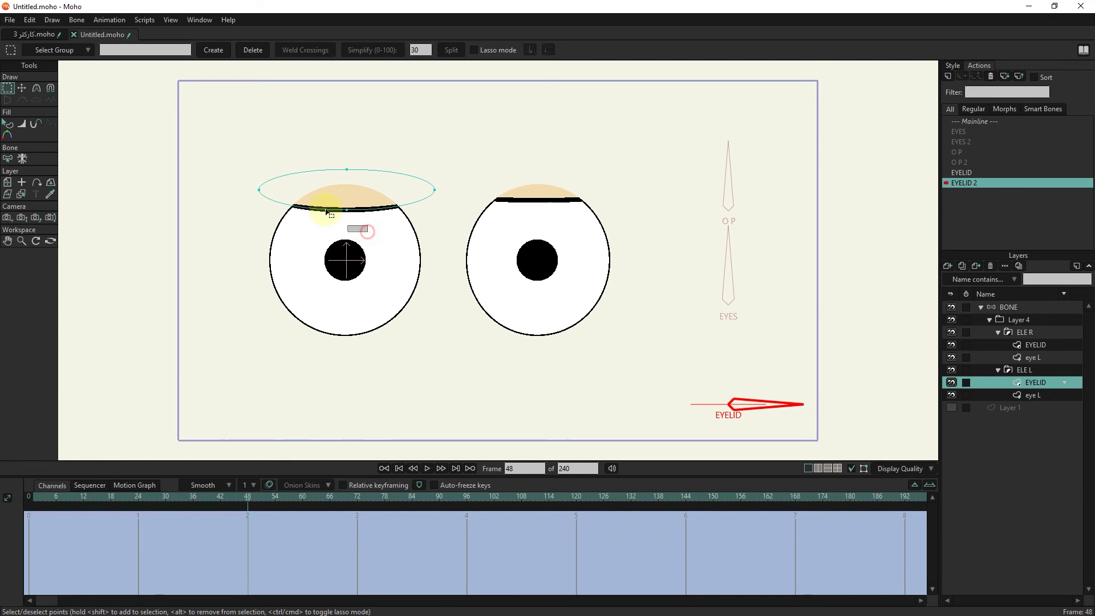
{"action": "left_click", "coordinate": [22, 87]}
{"action": "left_click_drag", "start_coordinate": [350, 211], "coordinate": [348, 202]}
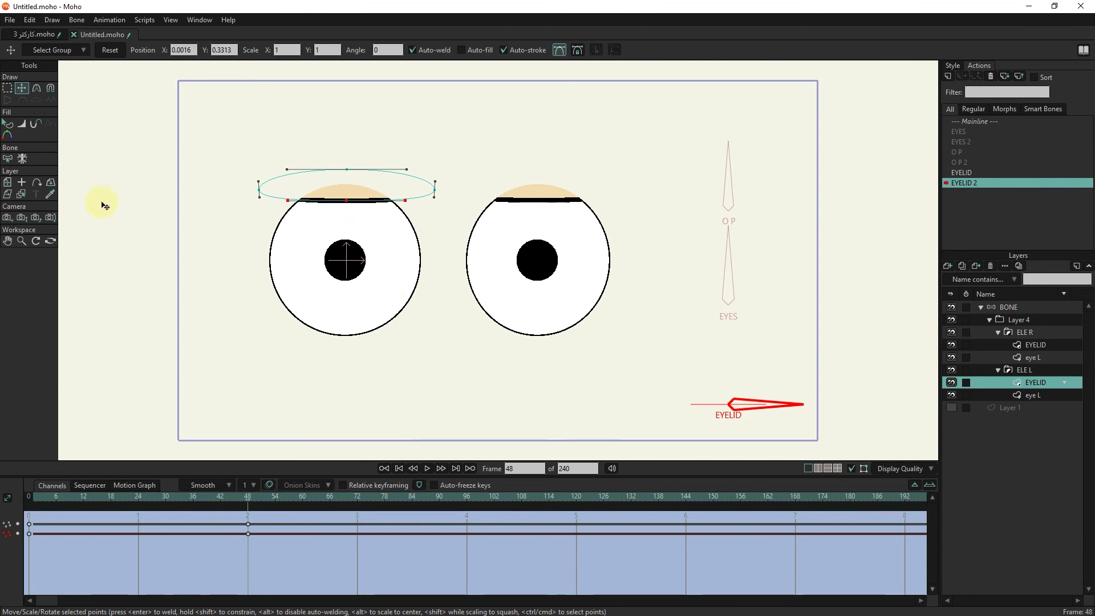
- At frame 48 of EYELID 2, narrow the ELE L eyeball by moving both side points slightly inward
{"action": "left_click", "coordinate": [21, 194]}
{"action": "left_click", "coordinate": [405, 266]}
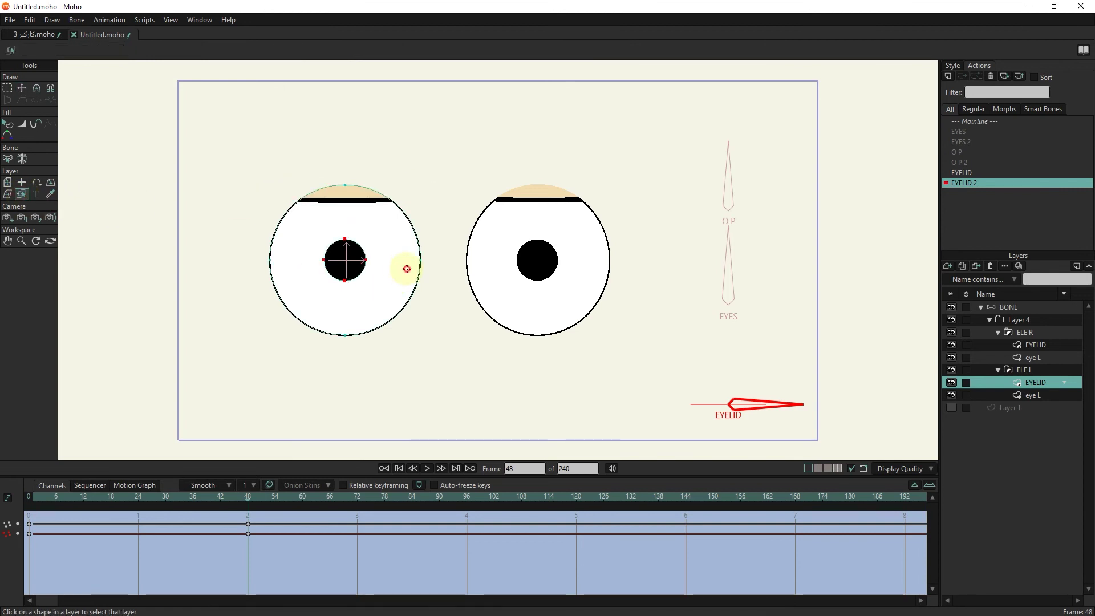
{"action": "left_click", "coordinate": [8, 88]}
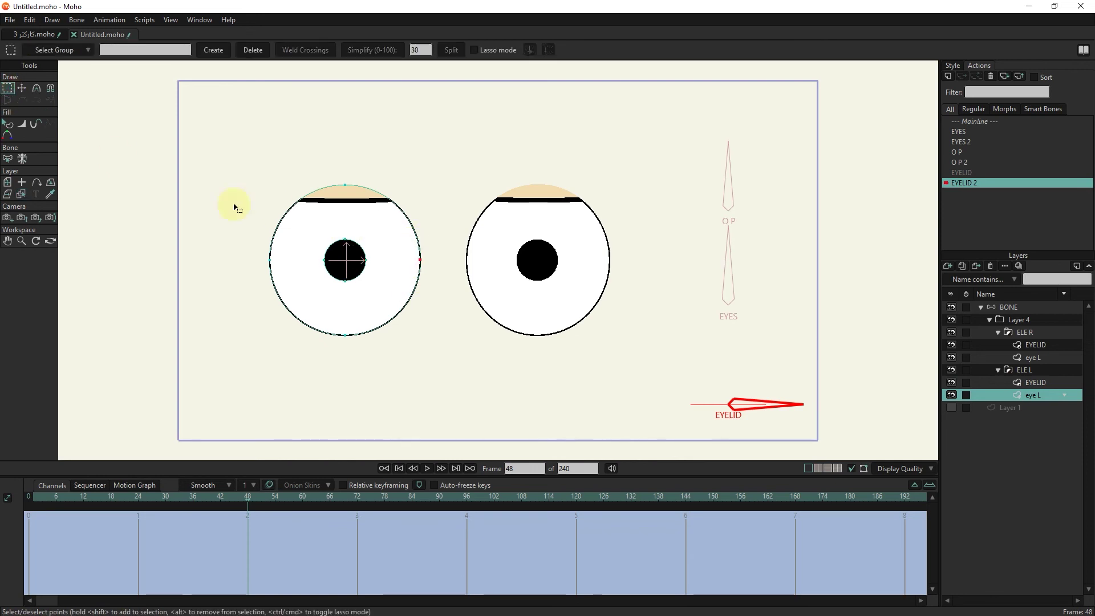
{"action": "left_click", "coordinate": [21, 88]}
{"action": "left_click_drag", "start_coordinate": [420, 260], "coordinate": [417, 260]}
{"action": "left_click_drag", "start_coordinate": [269, 260], "coordinate": [274, 260]}
{"action": "mouse_move", "coordinate": [253, 502]}
{"action": "left_mouse_down"}
{"action": "mouse_move", "coordinate": [160, 499]}
{"action": "mouse_move", "coordinate": [248, 508]}
{"action": "left_mouse_up"}
- Scale up the ELE L pupil slightly at frame 48 of EYELID 2
{"action": "left_click", "coordinate": [346, 265]}
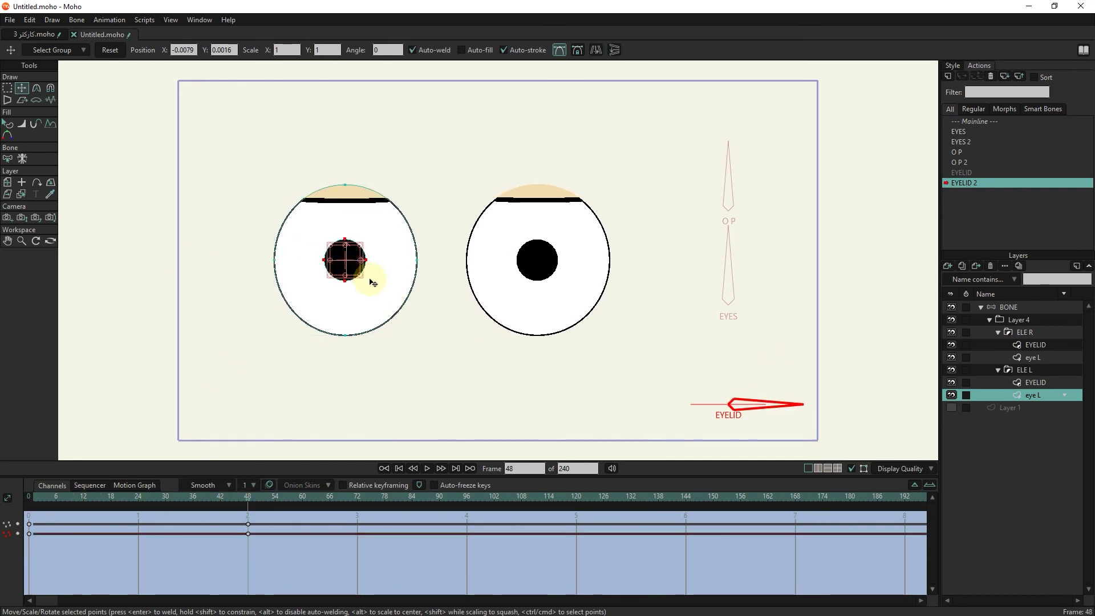
{"action": "left_click_drag", "start_coordinate": [358, 277], "coordinate": [358, 277]}
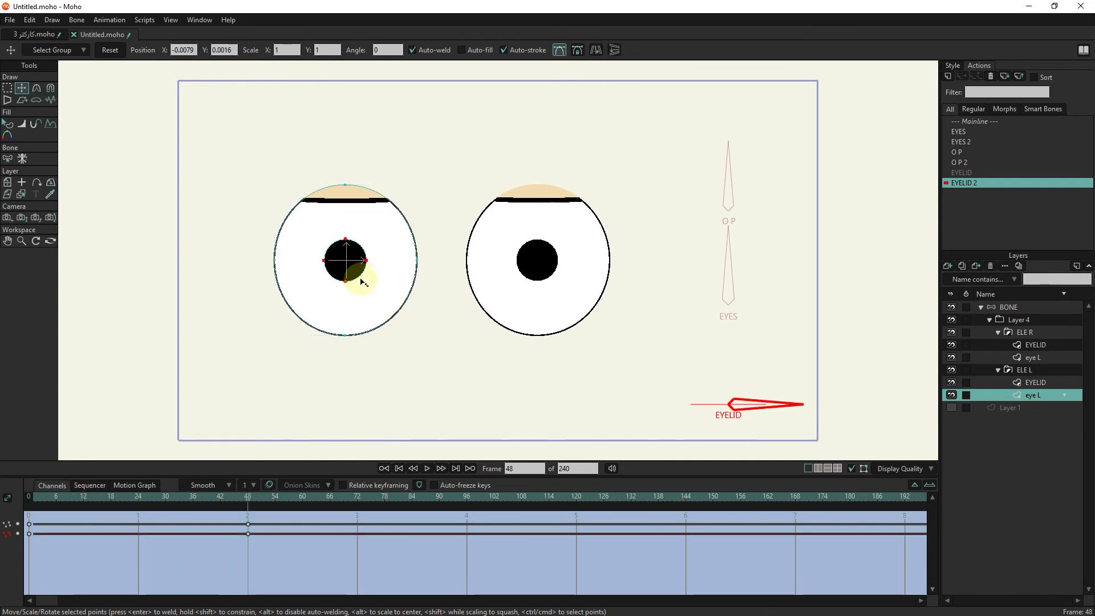
{"action": "left_click", "coordinate": [363, 277]}
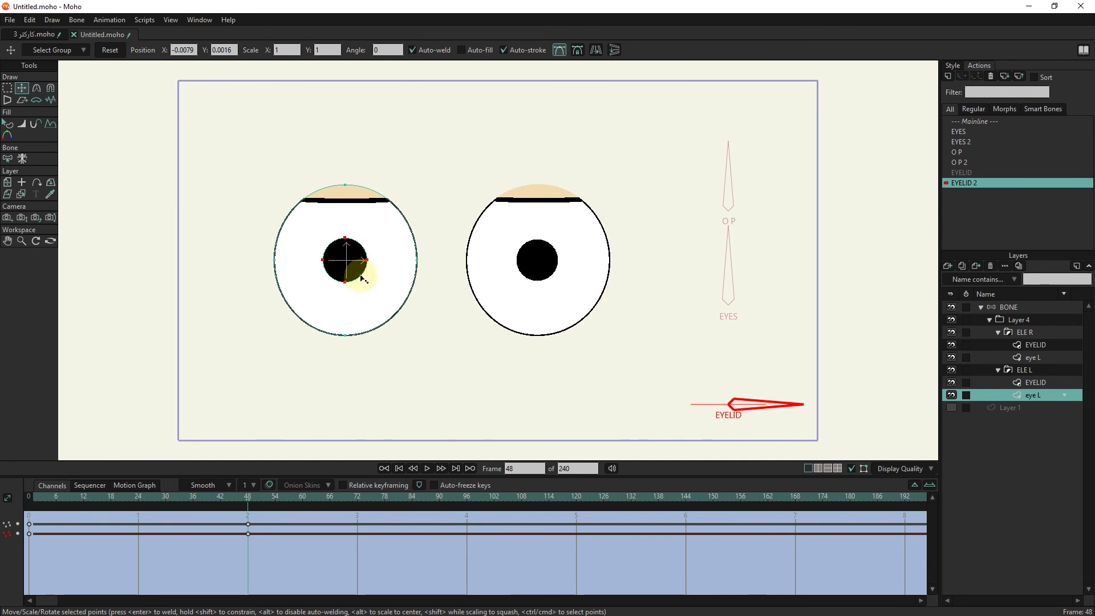
{"action": "mouse_move", "coordinate": [248, 500]}
{"action": "left_mouse_down"}
{"action": "mouse_move", "coordinate": [221, 492]}
{"action": "mouse_move", "coordinate": [214, 503]}
{"action": "mouse_move", "coordinate": [246, 504]}
{"action": "left_mouse_up"}
- Scale up the ELE R pupil slightly at frame 48 of EYELID 2 to match the other eye
{"action": "left_click", "coordinate": [22, 195]}
{"action": "left_click", "coordinate": [528, 257]}
{"action": "left_click", "coordinate": [22, 88]}
{"action": "left_click", "coordinate": [537, 260]}
{"action": "left_click_drag", "start_coordinate": [553, 278], "coordinate": [557, 282]}
{"action": "left_click_drag", "start_coordinate": [268, 495], "coordinate": [97, 513]}
{"action": "left_click", "coordinate": [553, 278]}
- Preview the EYELID 2 action, return to the mainline on the BONE layer, and test the smart bone dials by rotating them
{"action": "left_click_drag", "start_coordinate": [39, 561], "coordinate": [181, 547]}
{"action": "left_click", "coordinate": [1027, 308]}
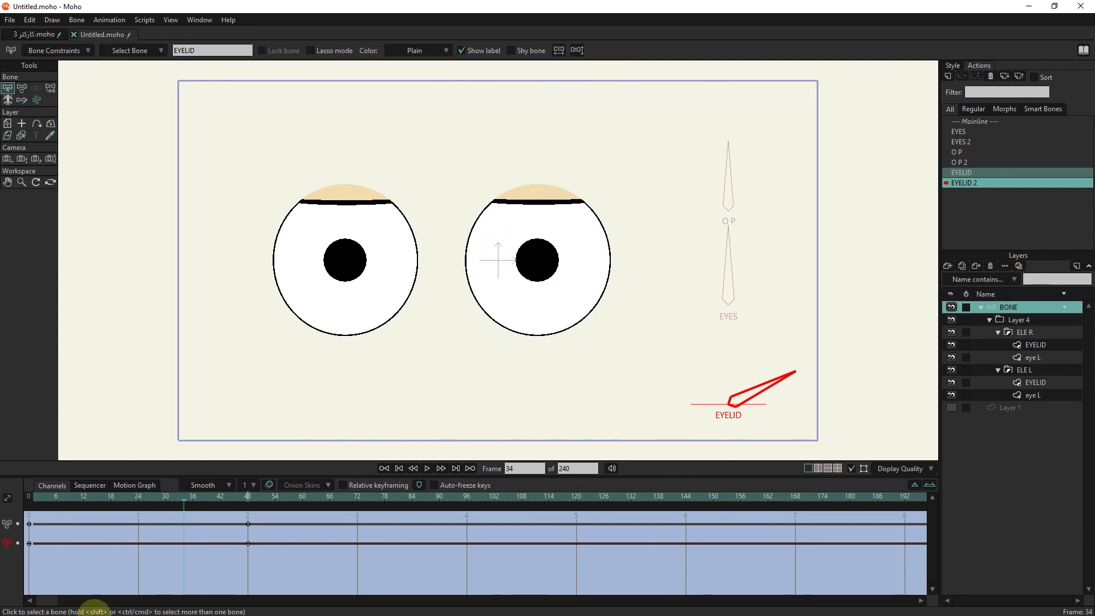
{"action": "left_click", "coordinate": [984, 121]}
{"action": "left_click", "coordinate": [276, 514]}
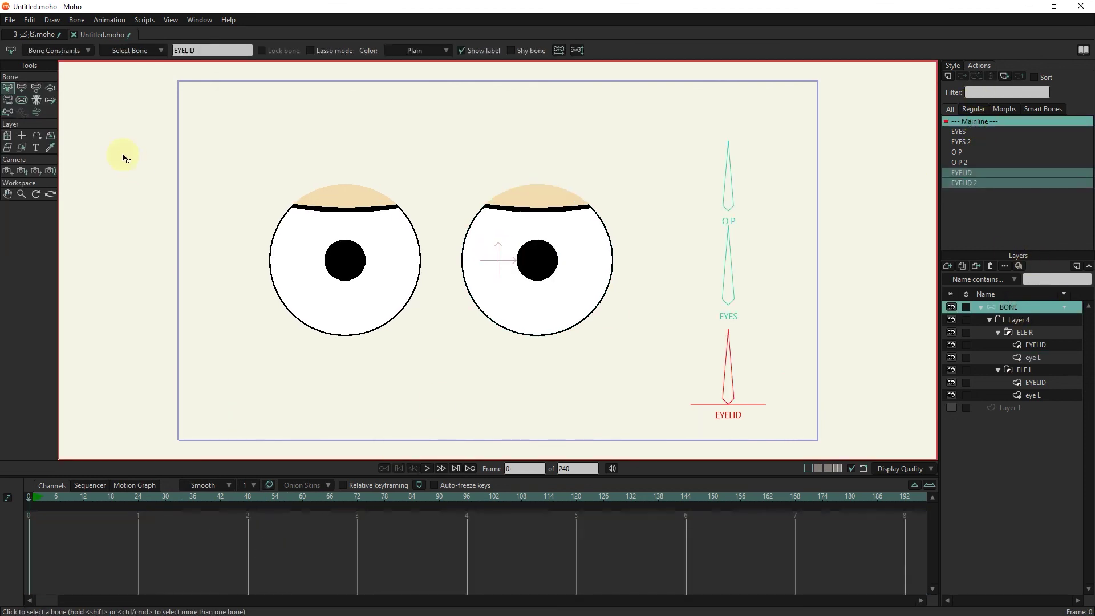
{"action": "key", "text": "z"}
{"action": "left_click_drag", "start_coordinate": [707, 356], "coordinate": [791, 365]}
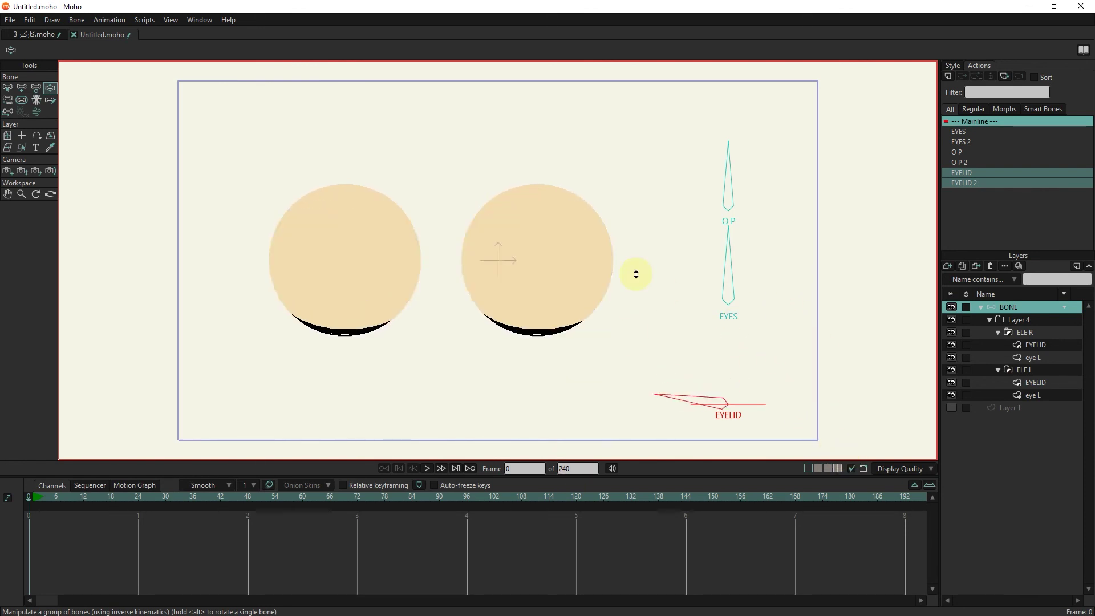
{"action": "left_click_drag", "start_coordinate": [842, 409], "coordinate": [730, 161]}
{"action": "key", "text": "b"}
- Bring up the Save As dialog for the project and dismiss it without saving
{"action": "left_click", "coordinate": [8, 21]}
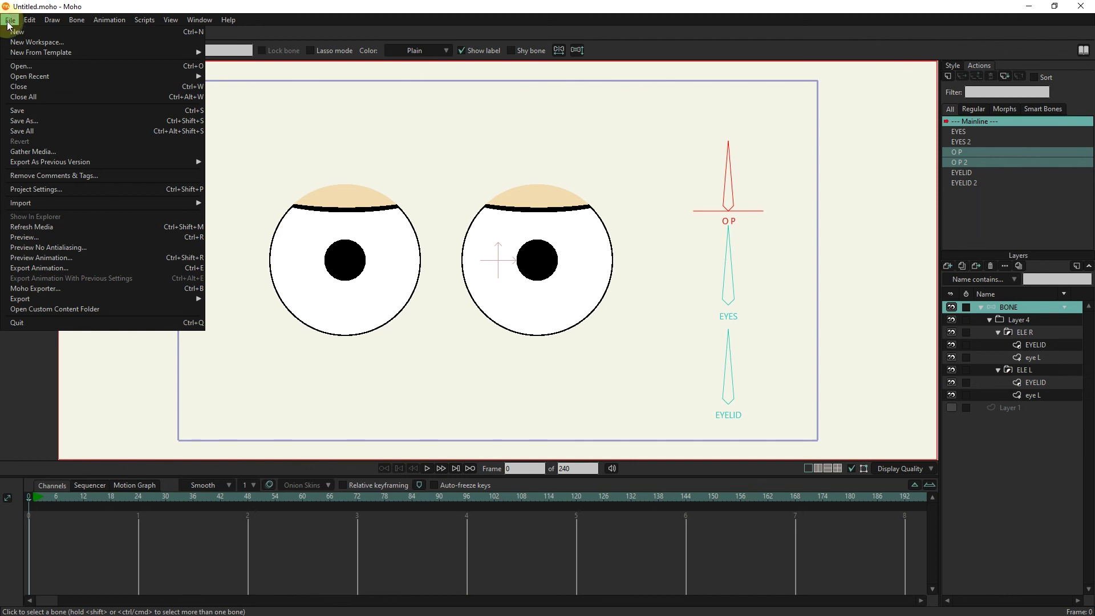
{"action": "left_click", "coordinate": [25, 120]}
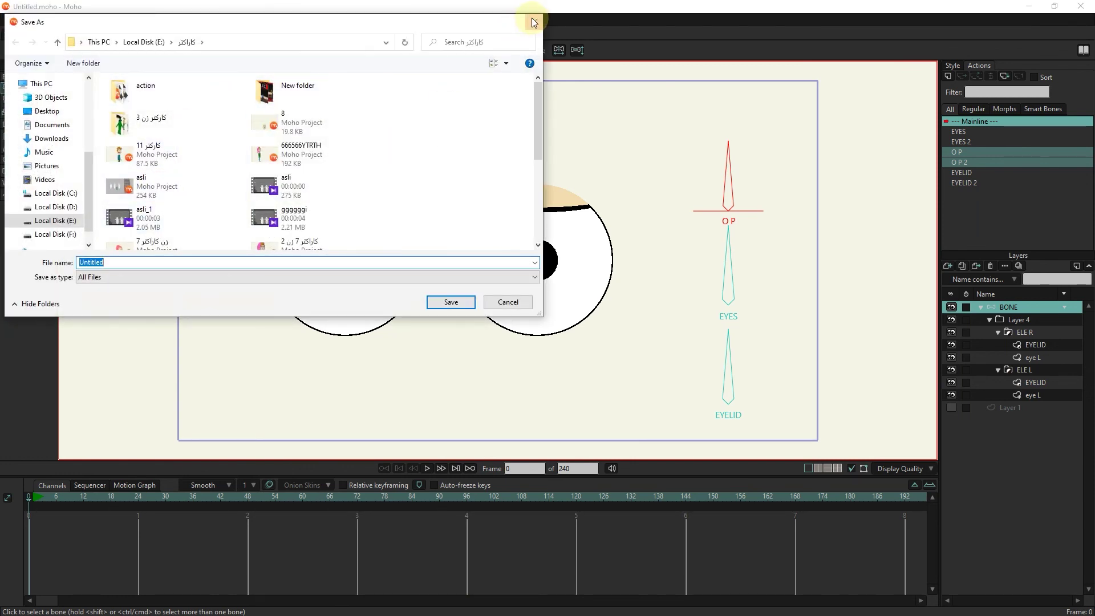
{"action": "left_click", "coordinate": [534, 21]}
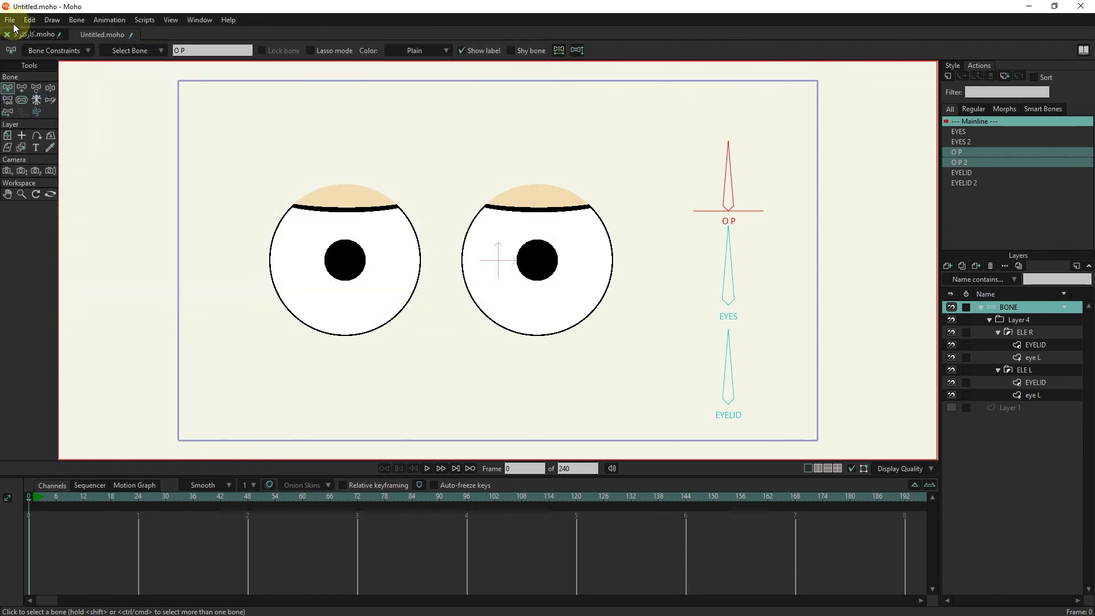
- Bring up the General Import file dialog and cancel it without importing anything
{"action": "left_click", "coordinate": [10, 20]}
{"action": "mouse_move", "coordinate": [23, 203]}
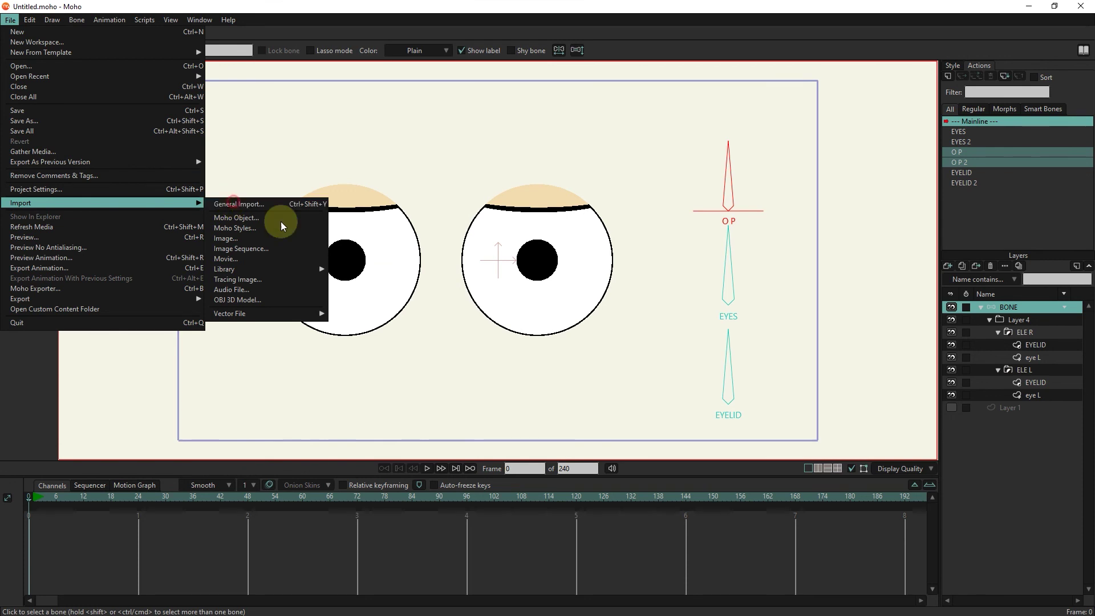
{"action": "left_click", "coordinate": [280, 205]}
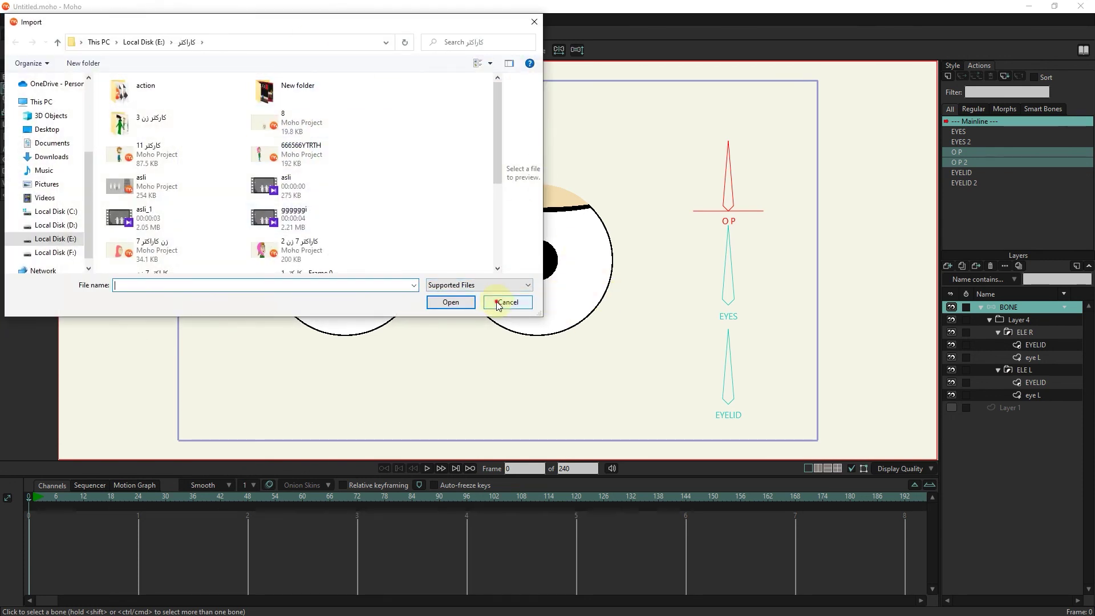
{"action": "left_click", "coordinate": [498, 303]}
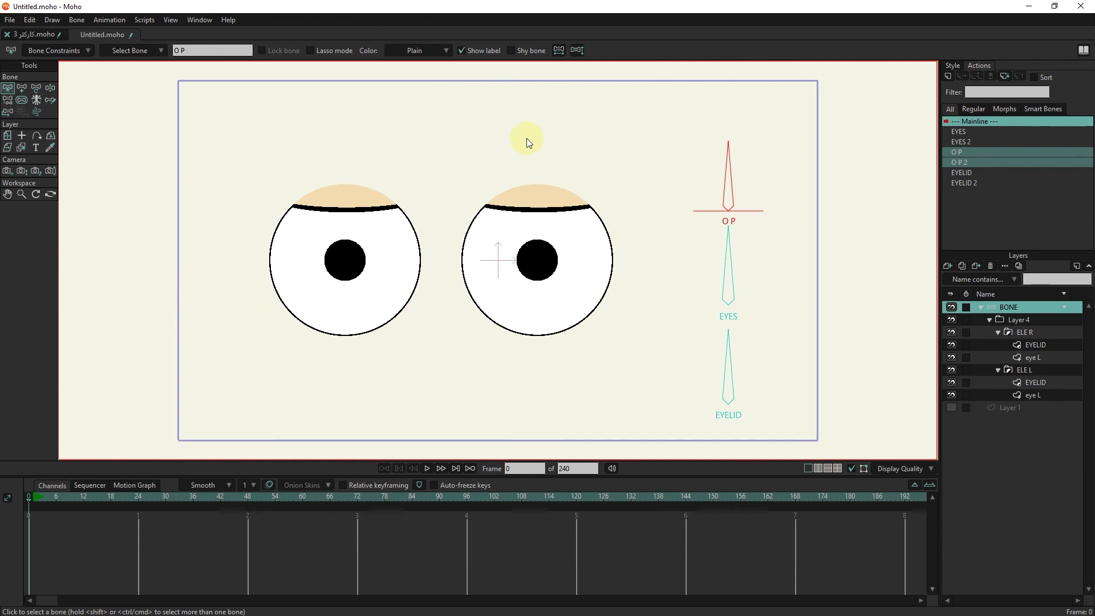